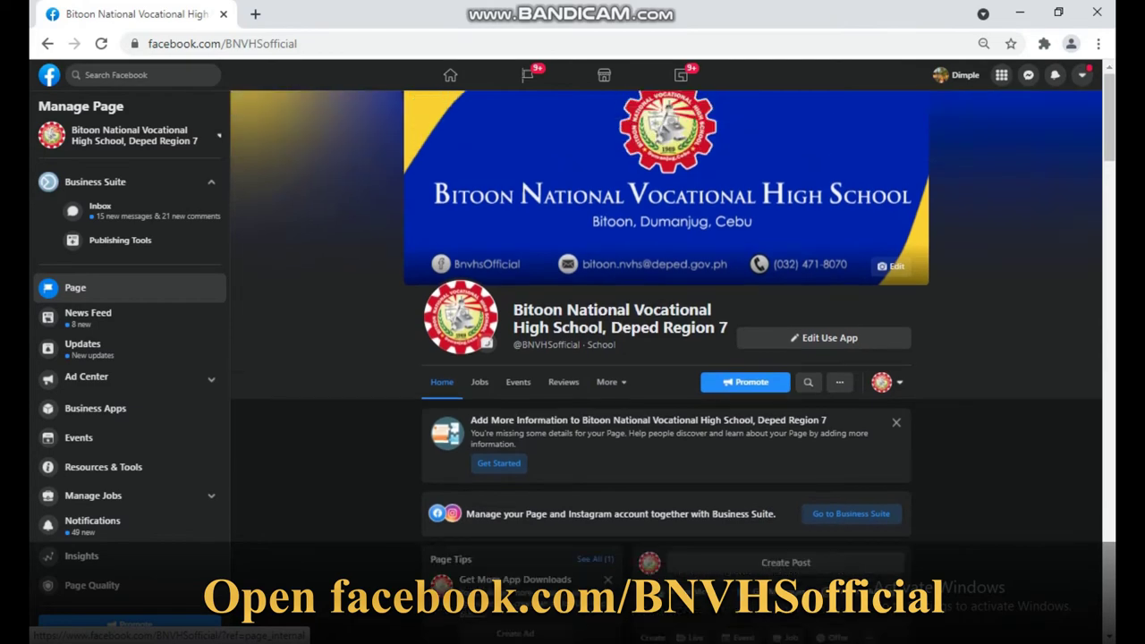
# - Scroll to the school's pinned enrollment post and expand it with See More
pyautogui.scroll(-4, 667, 358)
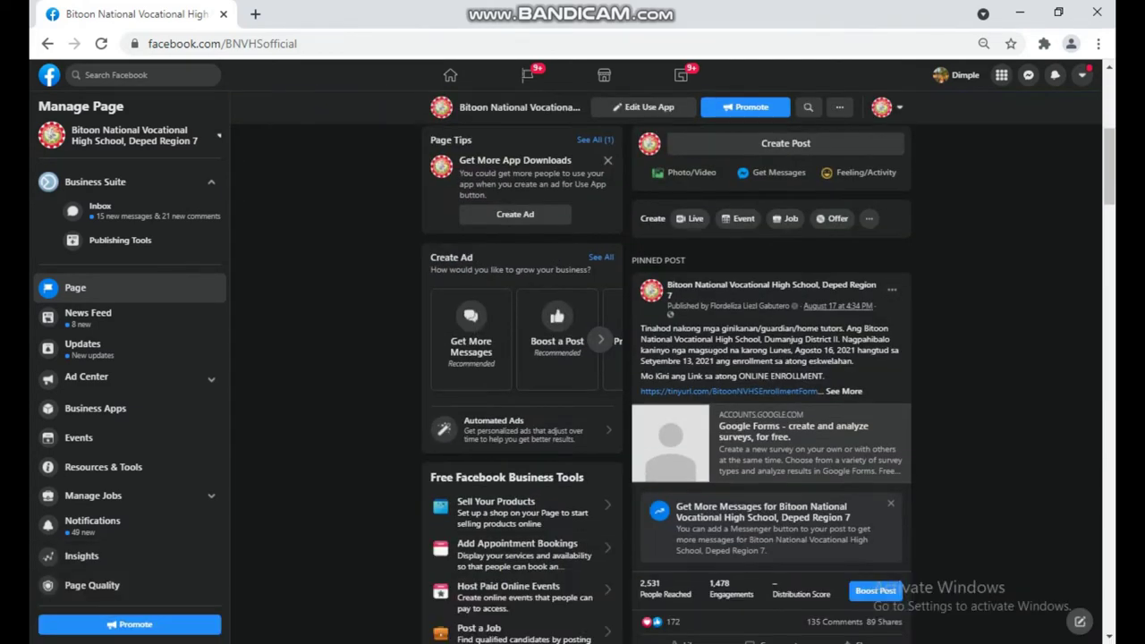
pyautogui.scroll(-2, 769, 385)
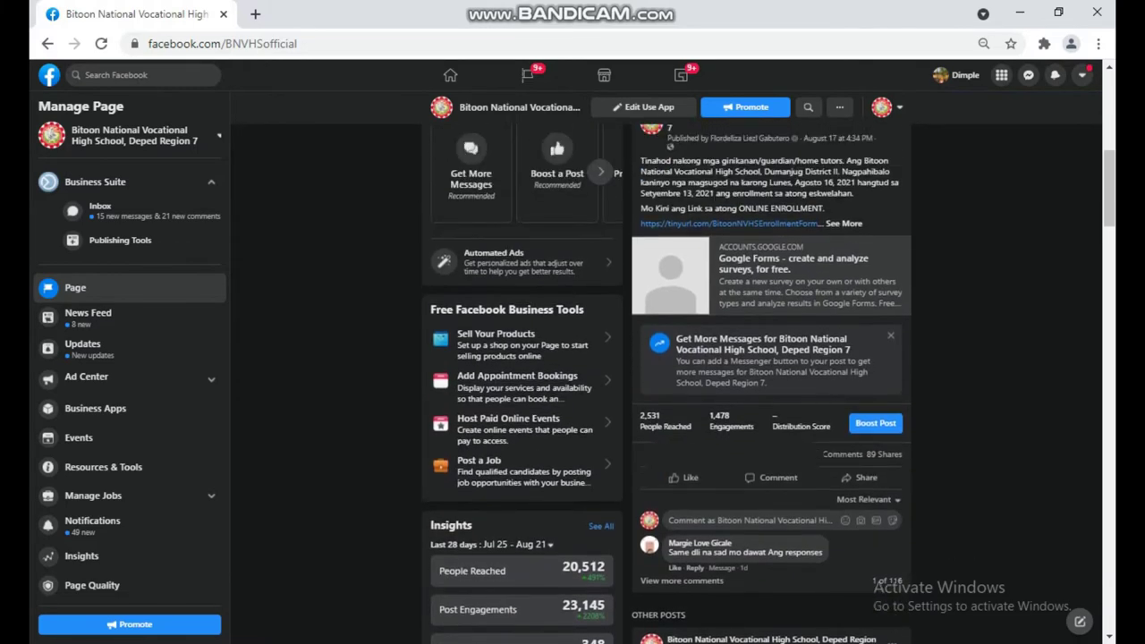
pyautogui.click(843, 222)
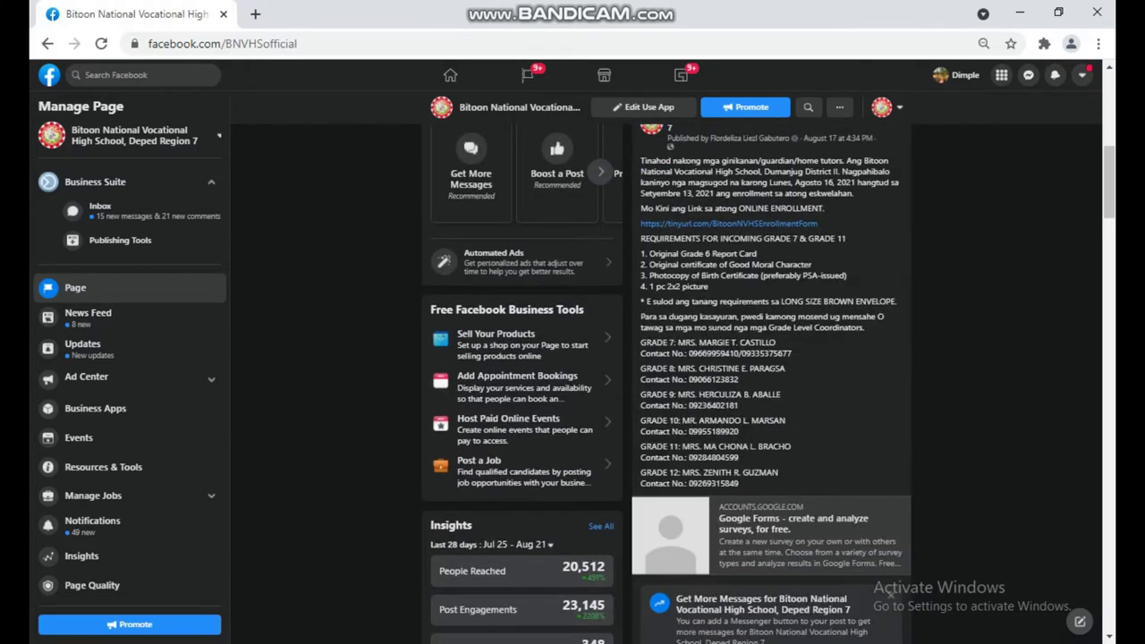
# - Review the post's enrollment requirements, coordinator contacts and enrollment form link
pyautogui.moveTo(640, 160); pyautogui.dragTo(760, 473)
pyautogui.moveTo(640, 253); pyautogui.dragTo(707, 286)
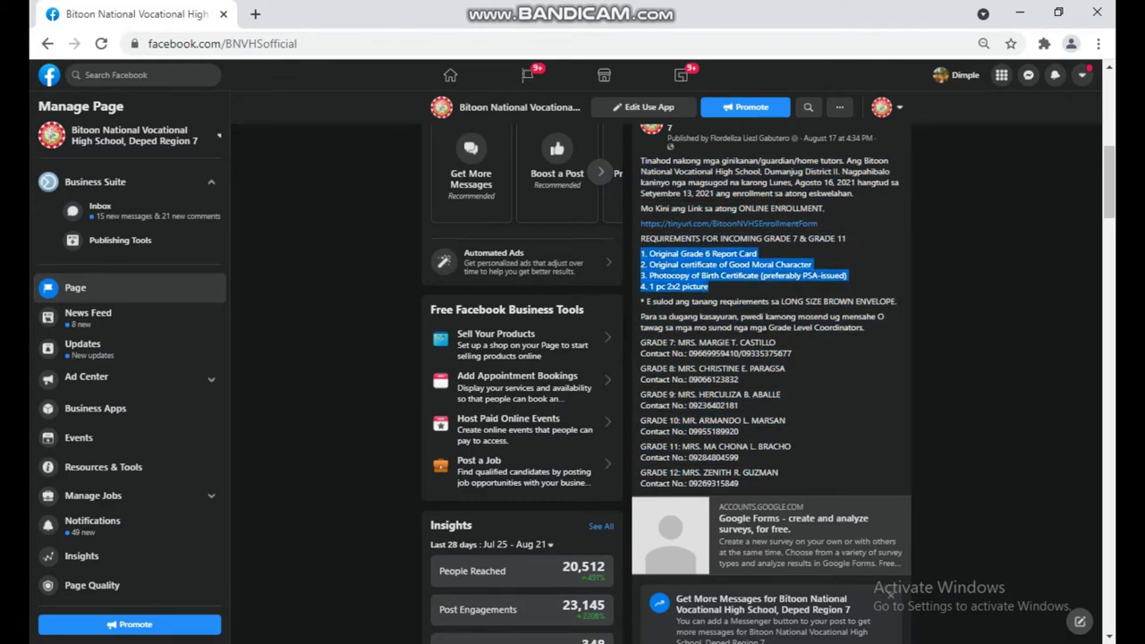
pyautogui.click(707, 286)
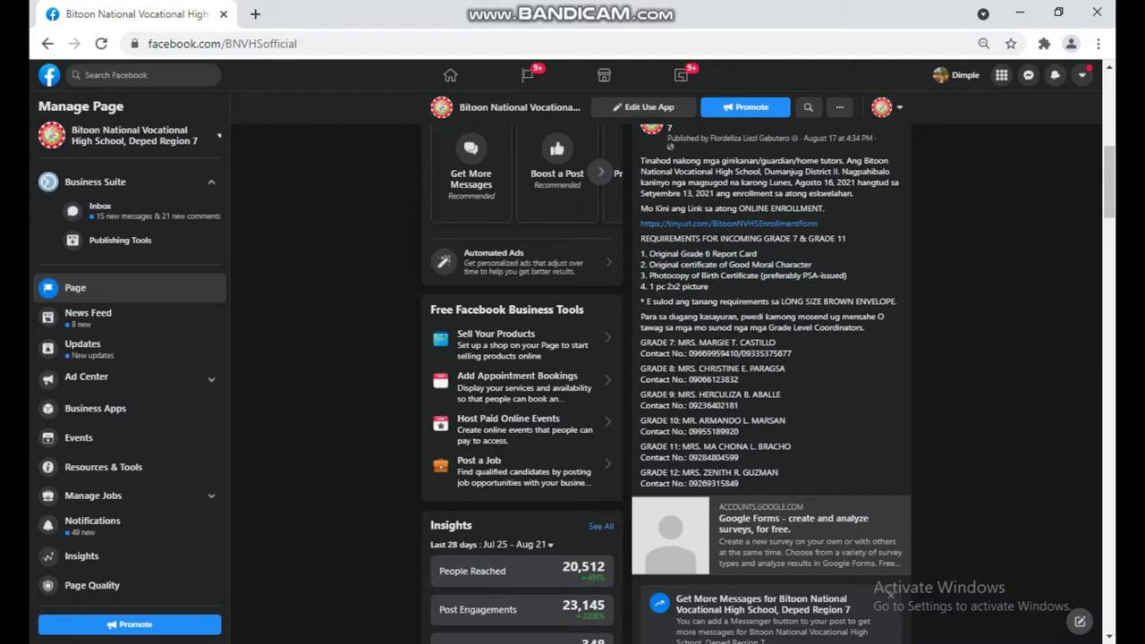
pyautogui.moveTo(641, 343); pyautogui.dragTo(739, 484)
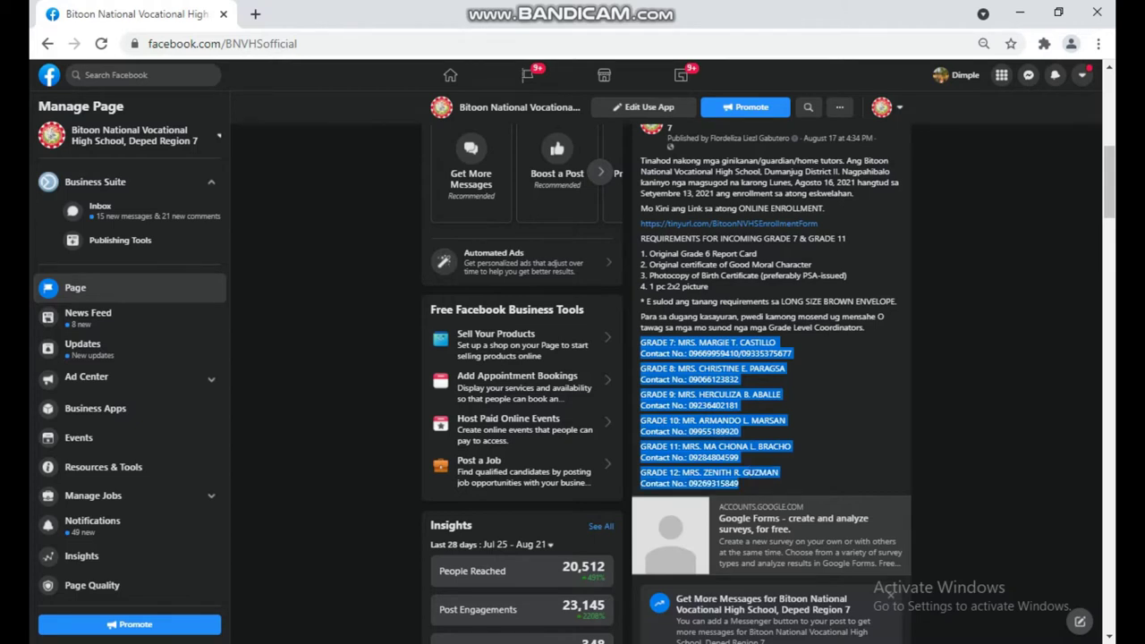
pyautogui.moveTo(648, 254); pyautogui.dragTo(708, 287)
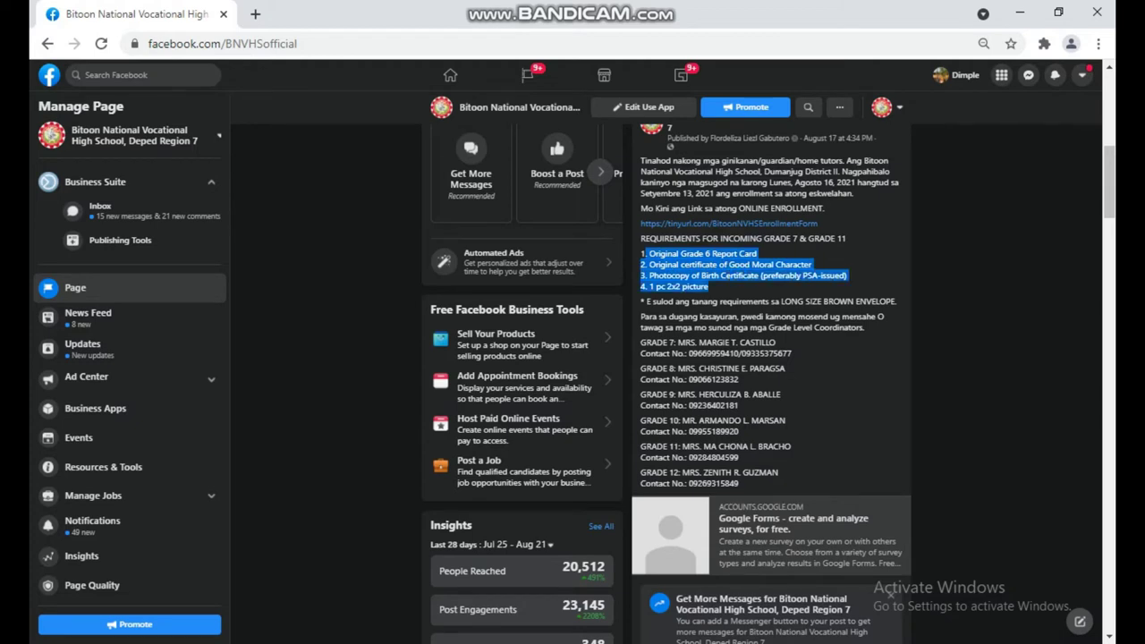
pyautogui.click(750, 238)
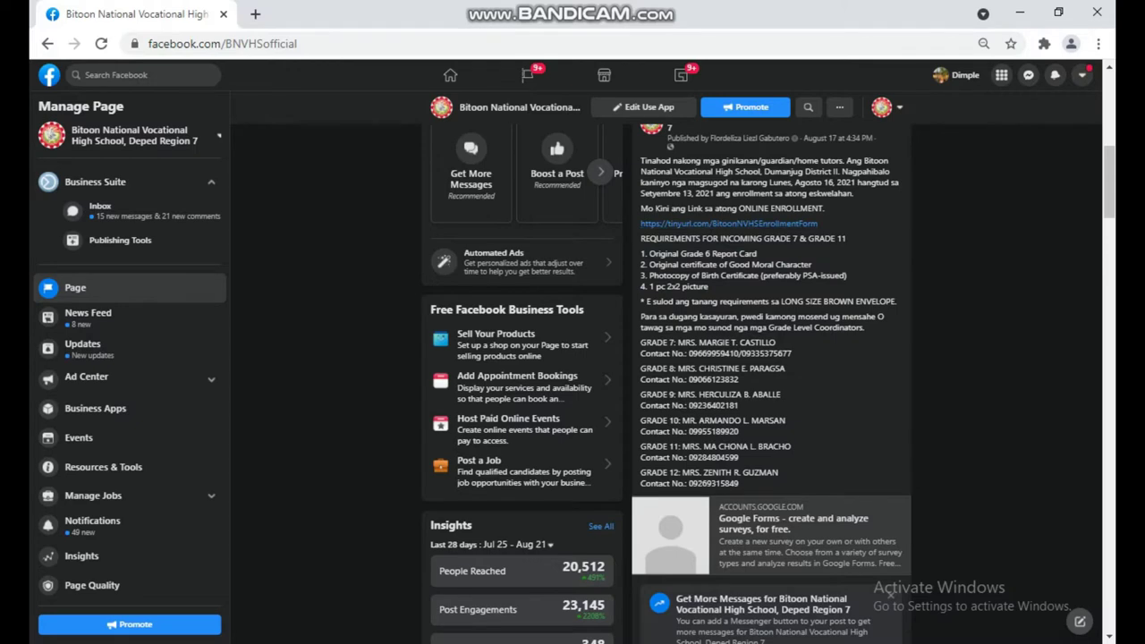
pyautogui.moveTo(750, 239); pyautogui.dragTo(819, 223)
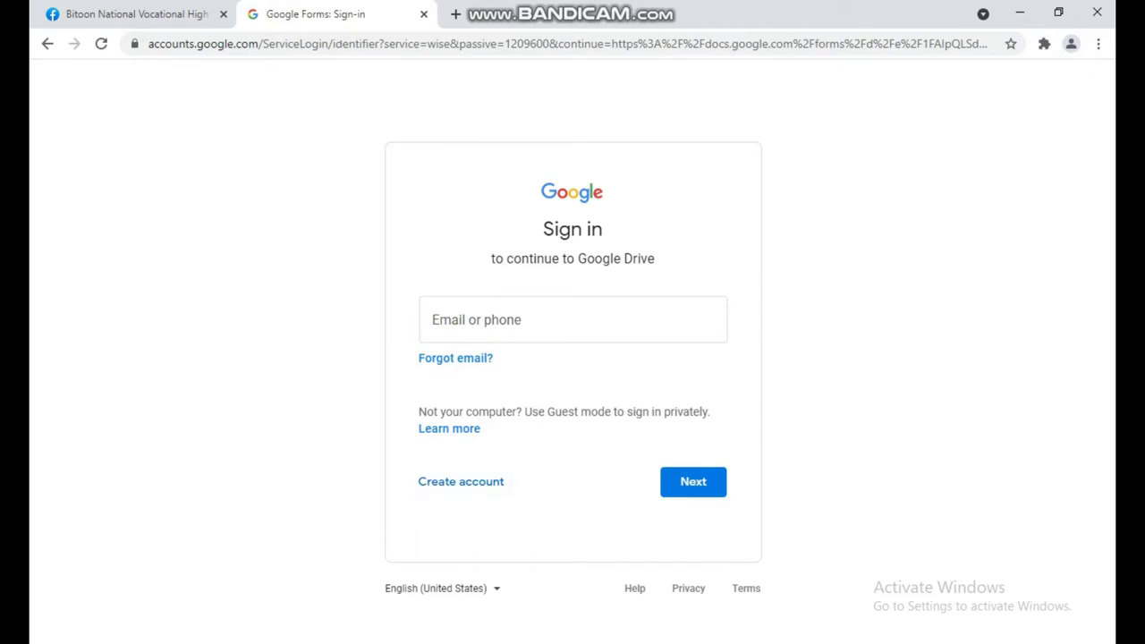
# - Start a personal Google account and enter the student's first and last name
pyautogui.click(461, 481)
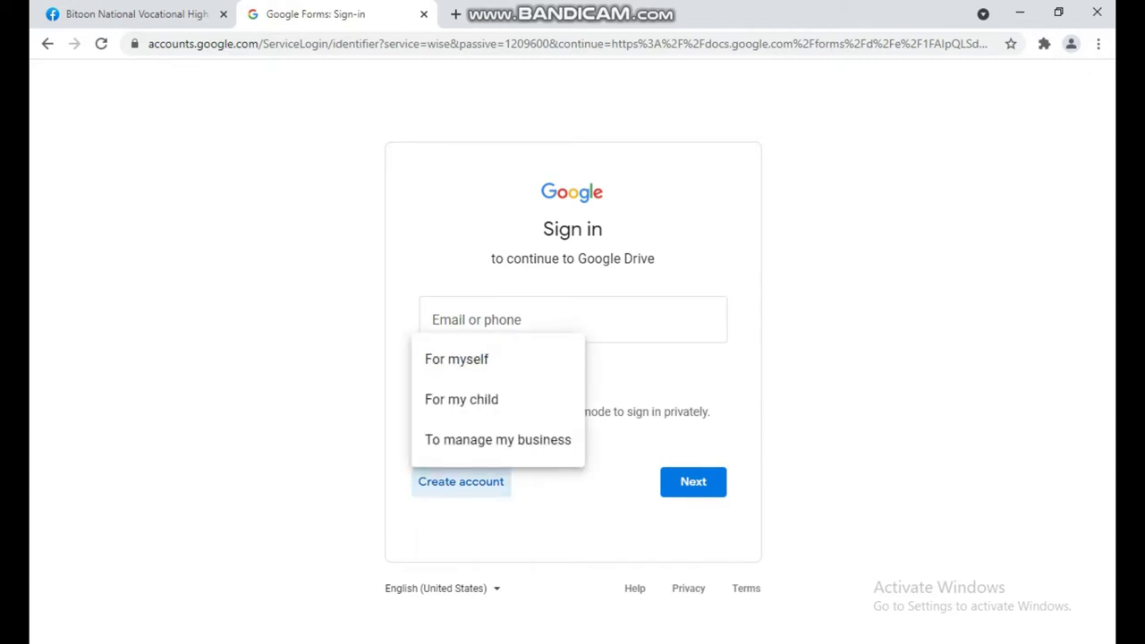
pyautogui.click(456, 359)
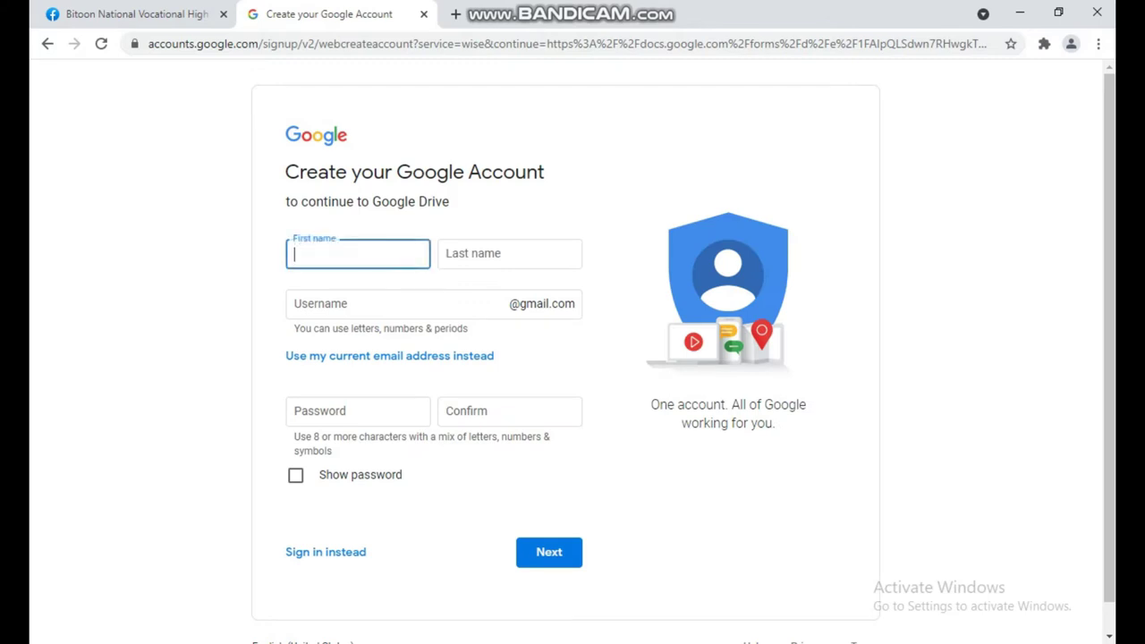
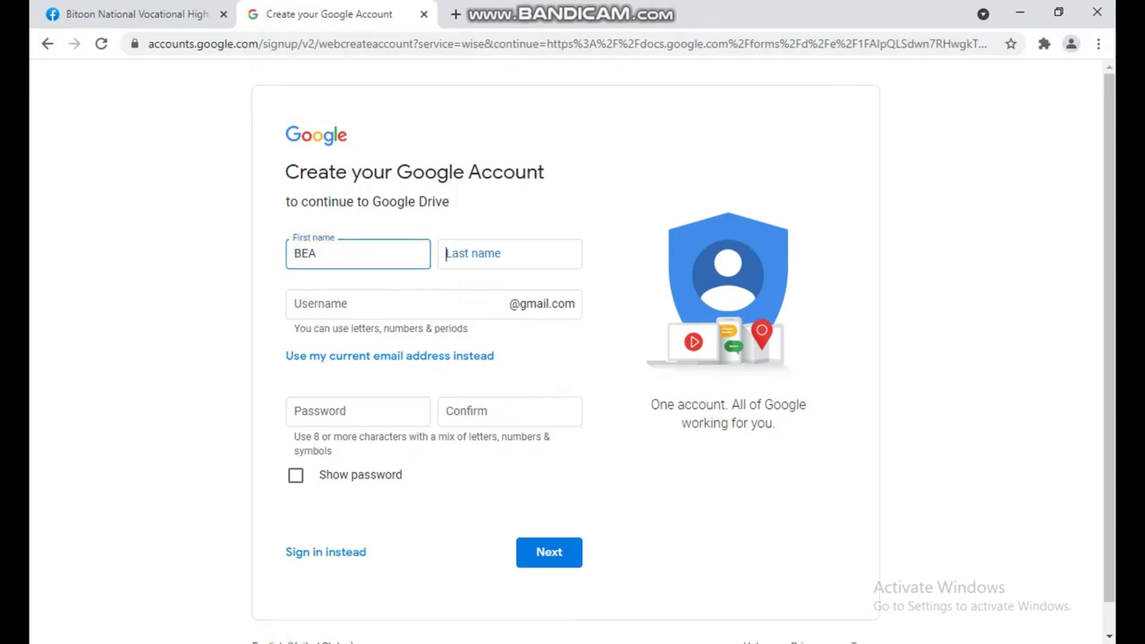
pyautogui.press('Tab')
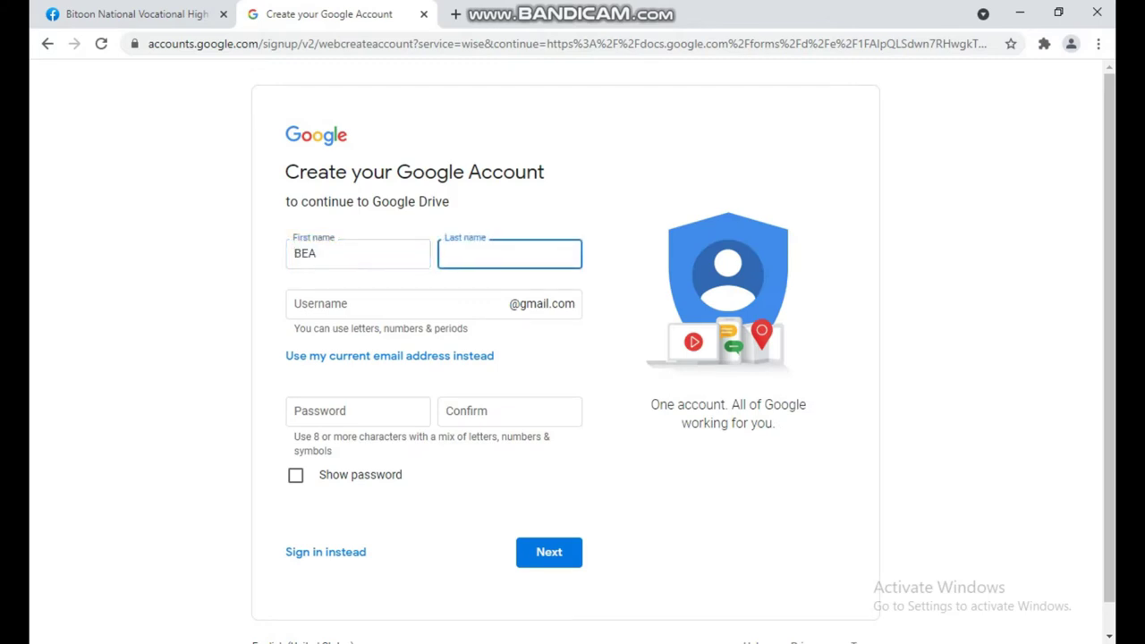
pyautogui.click(318, 253)
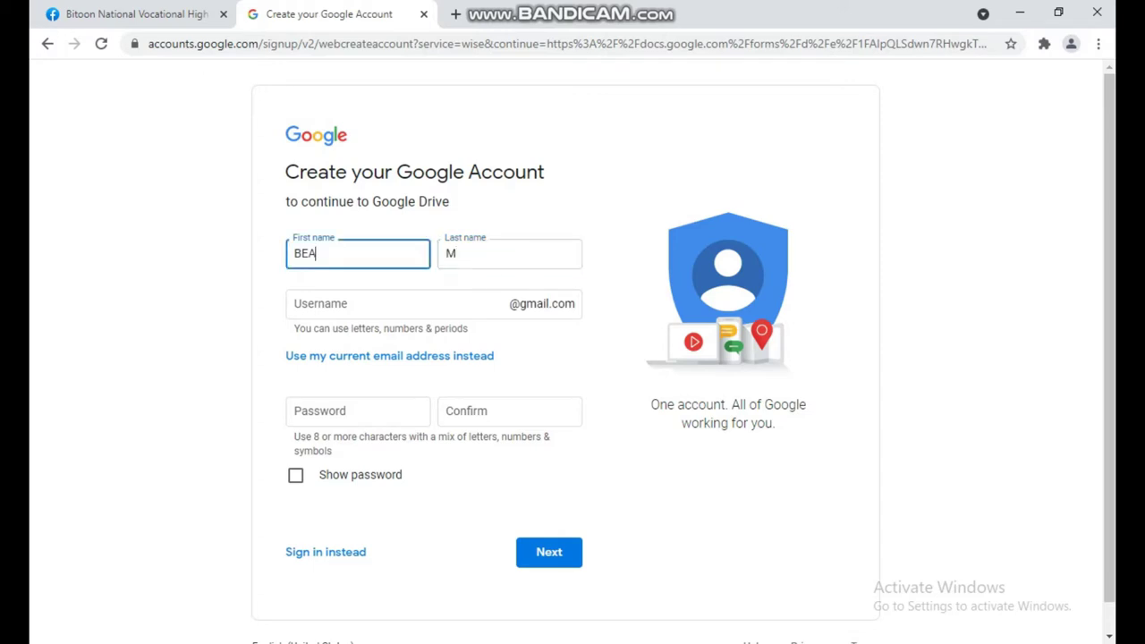
pyautogui.press('Tab')
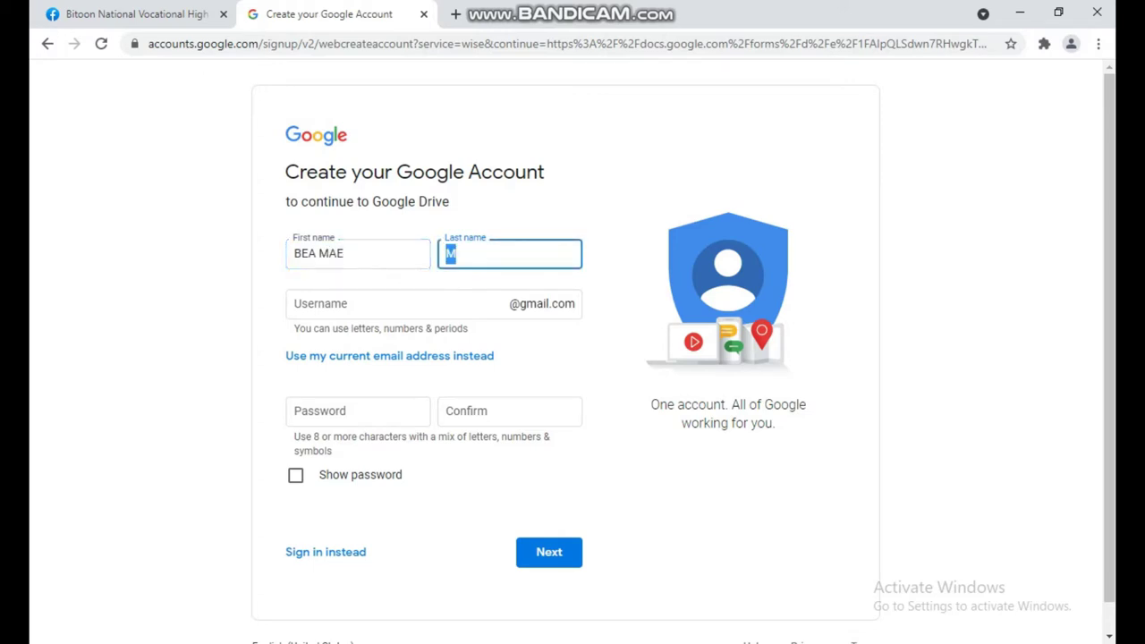
# - Enter the account username, set and confirm the password, and submit
pyautogui.press('Tab')
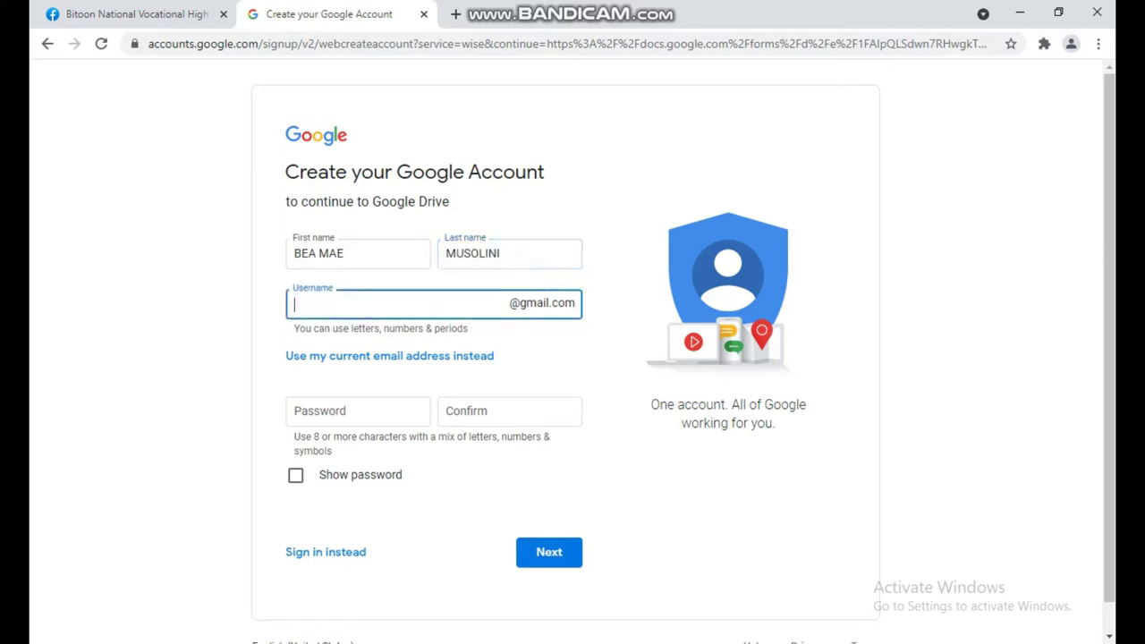
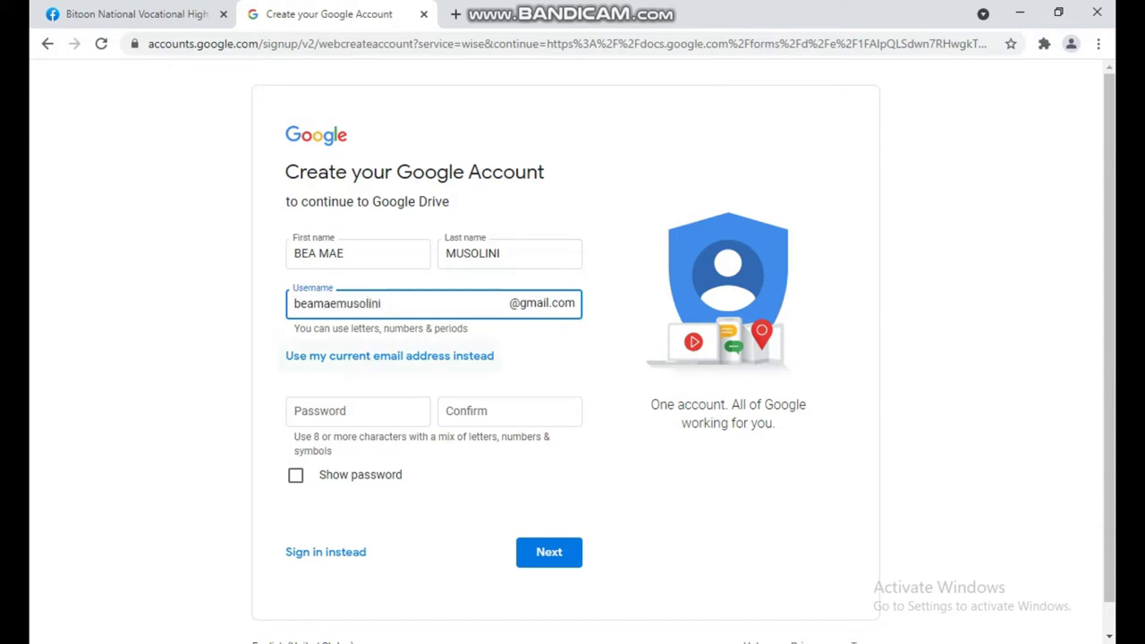
pyautogui.click(358, 411)
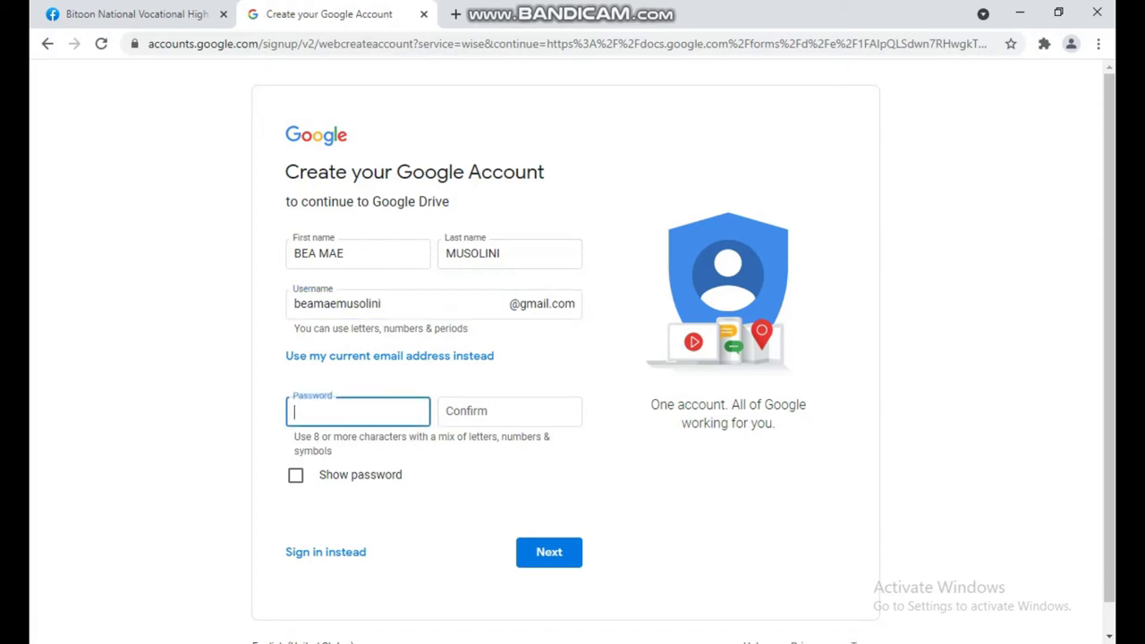
pyautogui.write('********')
pyautogui.press('Tab')
pyautogui.write('*****')
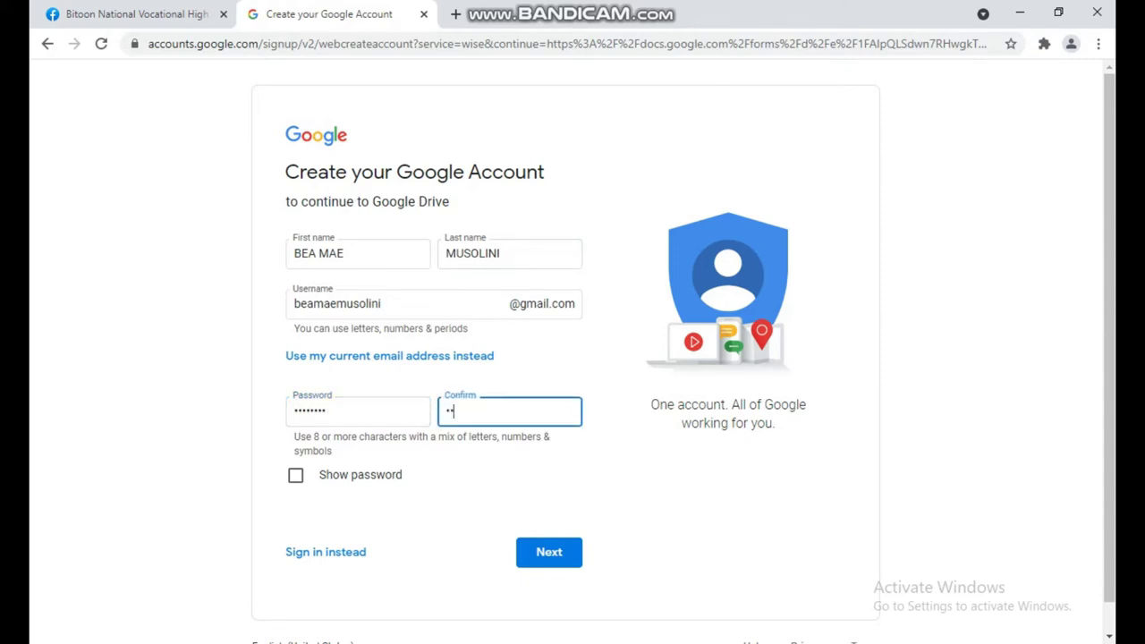
pyautogui.write('***')
pyautogui.press('Return')
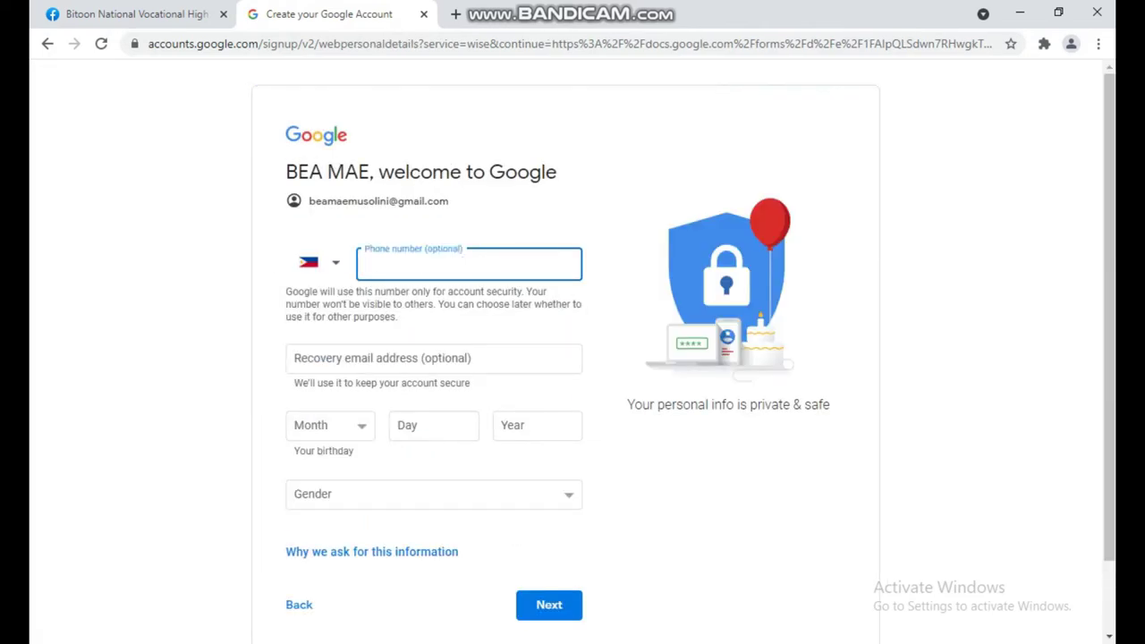
# - Open the birth month list, then switch to the desktop files to check the birth date
pyautogui.click(329, 425)
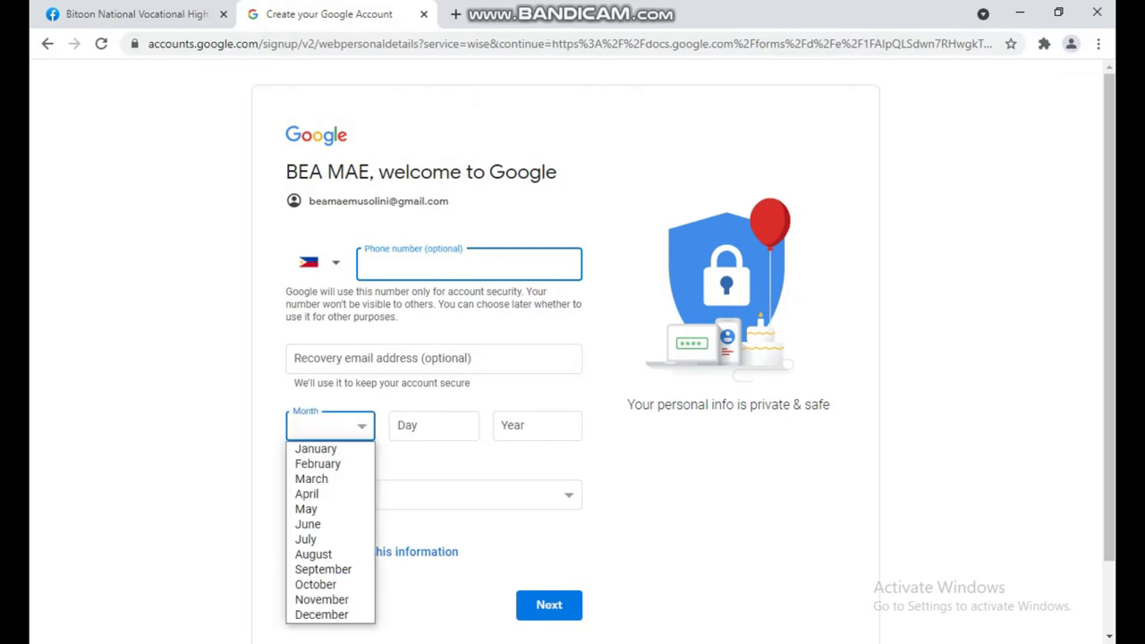
pyautogui.press('Down')
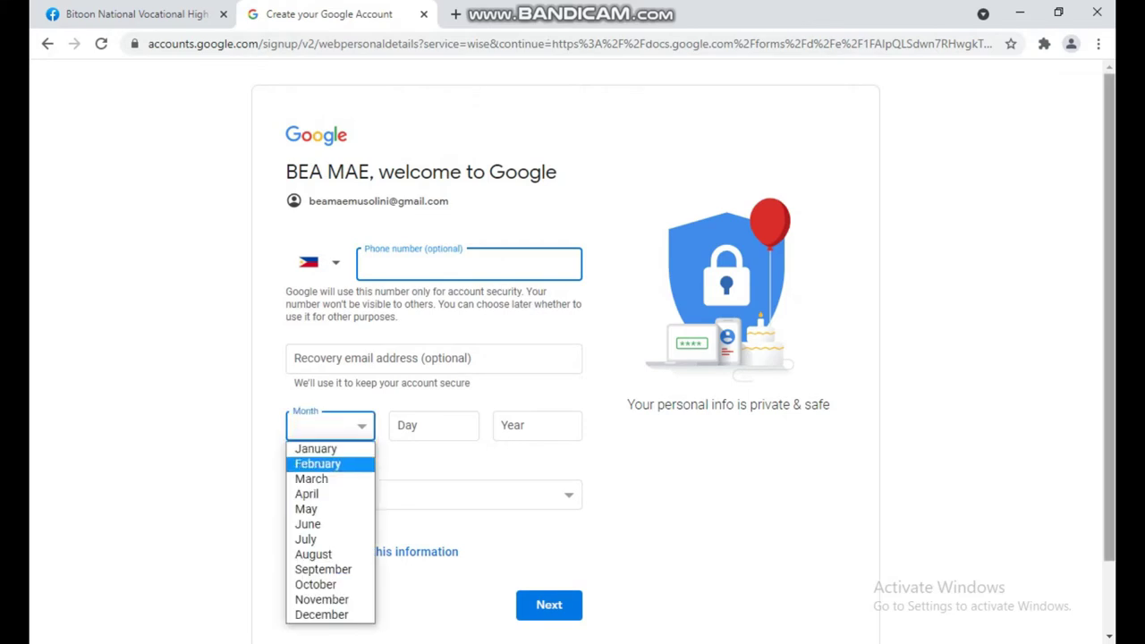
pyautogui.hotkey('alt', 'Tab')
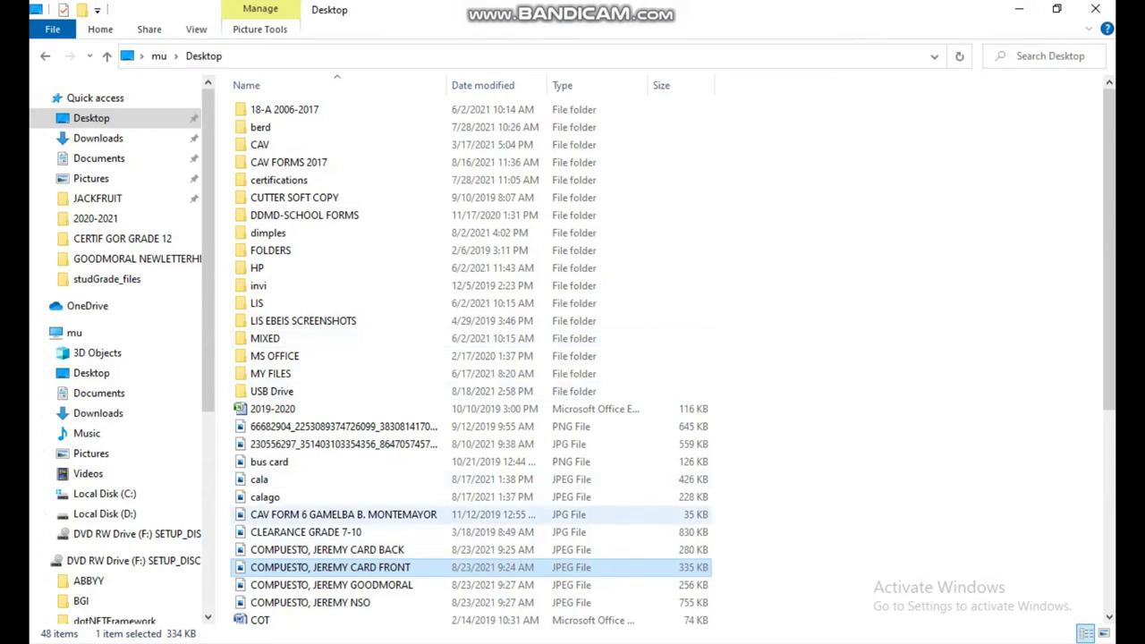
# - Select the student's NSO birth certificate JPEG in the Desktop folder
pyautogui.scroll(-4, 357, 514)
pyautogui.scroll(-2, 358, 508)
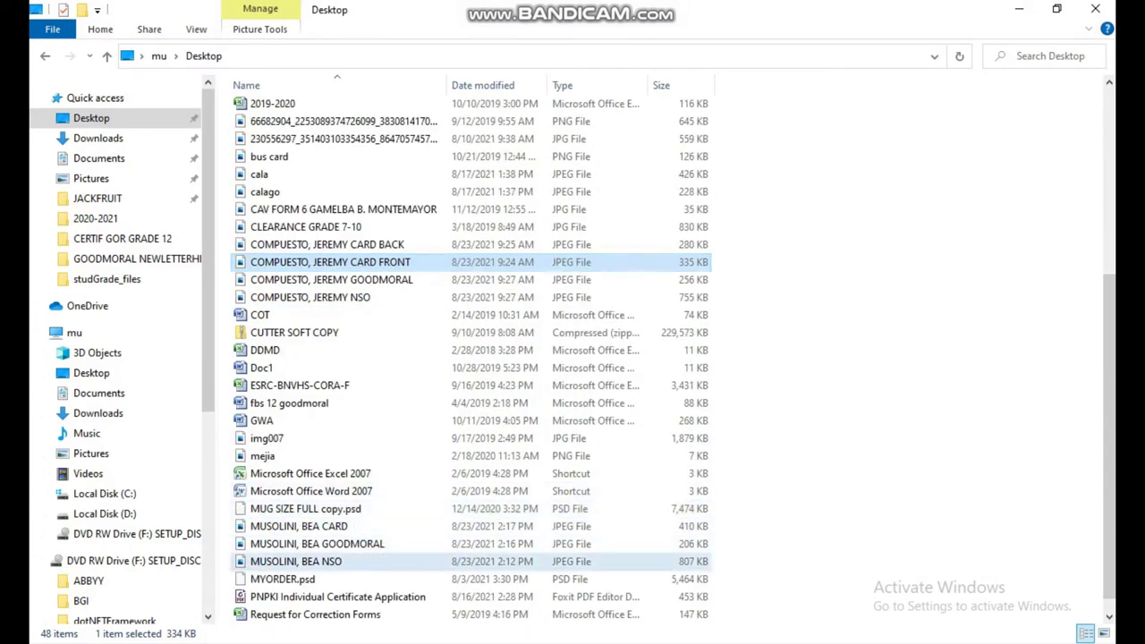
pyautogui.click(357, 561)
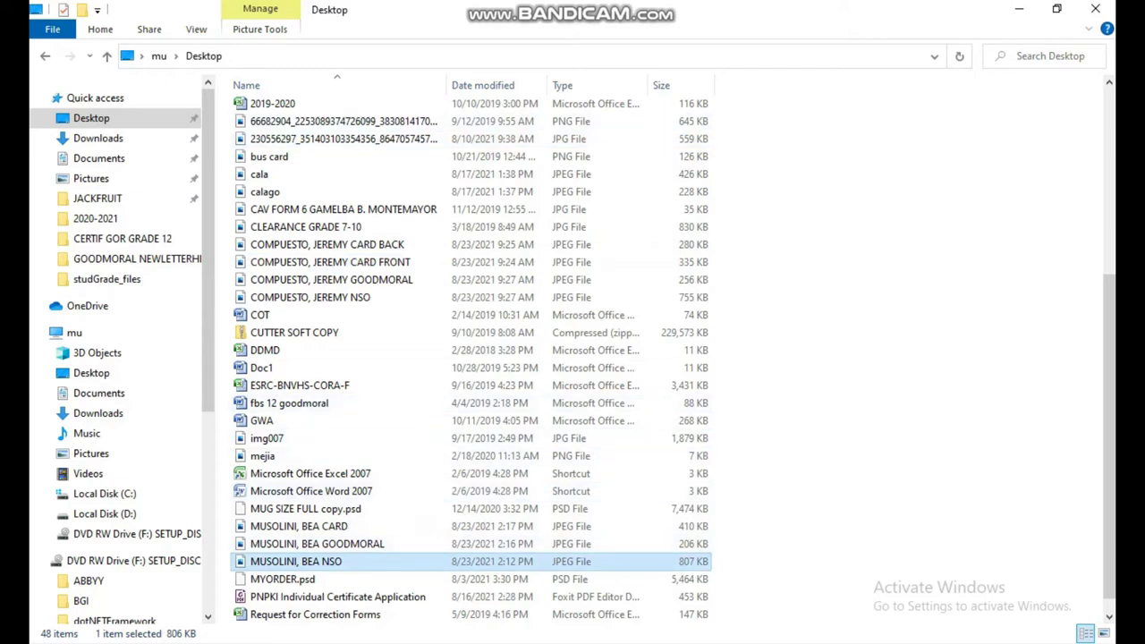
pyautogui.scroll(5, 358, 298)
pyautogui.scroll(1, 358, 297)
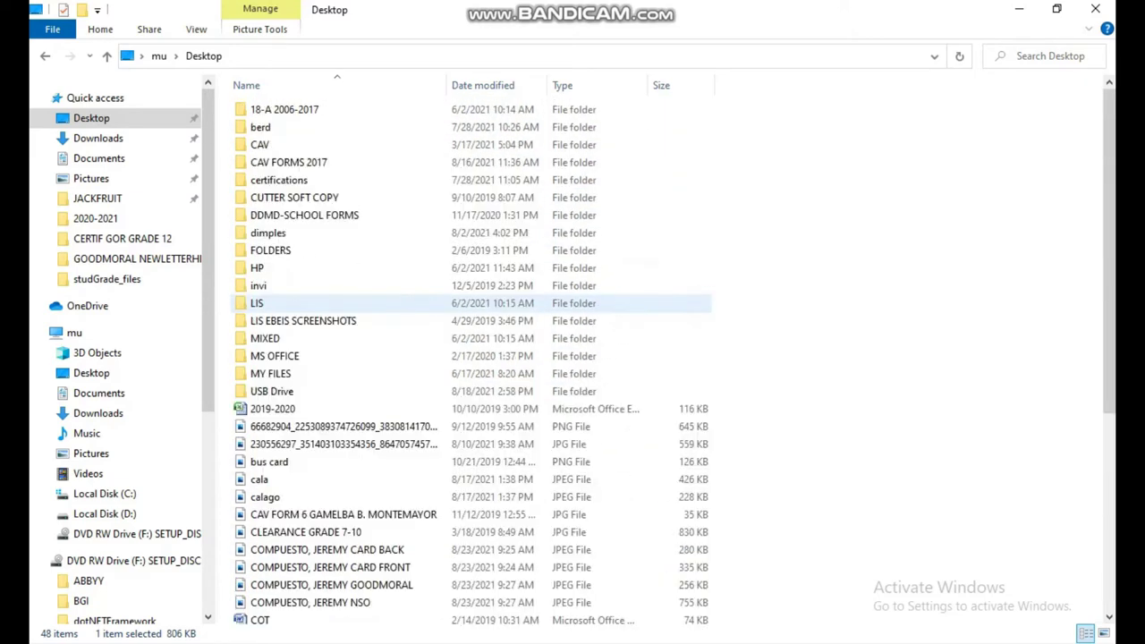
pyautogui.scroll(-5, 357, 298)
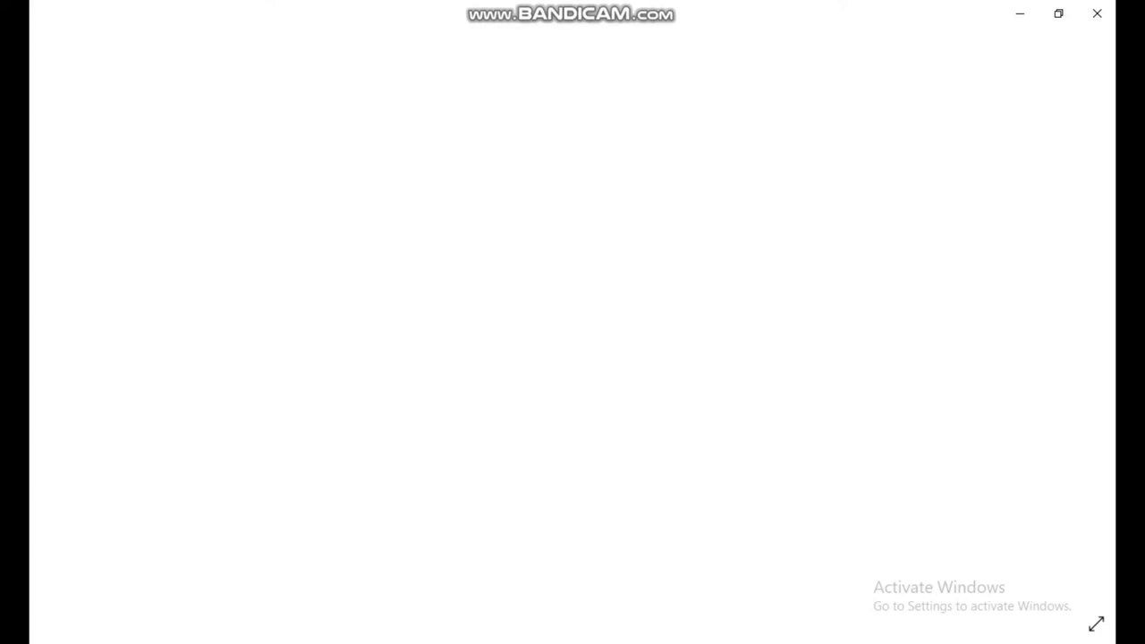
# - Zoom into the birth certificate to read the birth date, then return to Chrome
pyautogui.scroll(5, 572, 269)
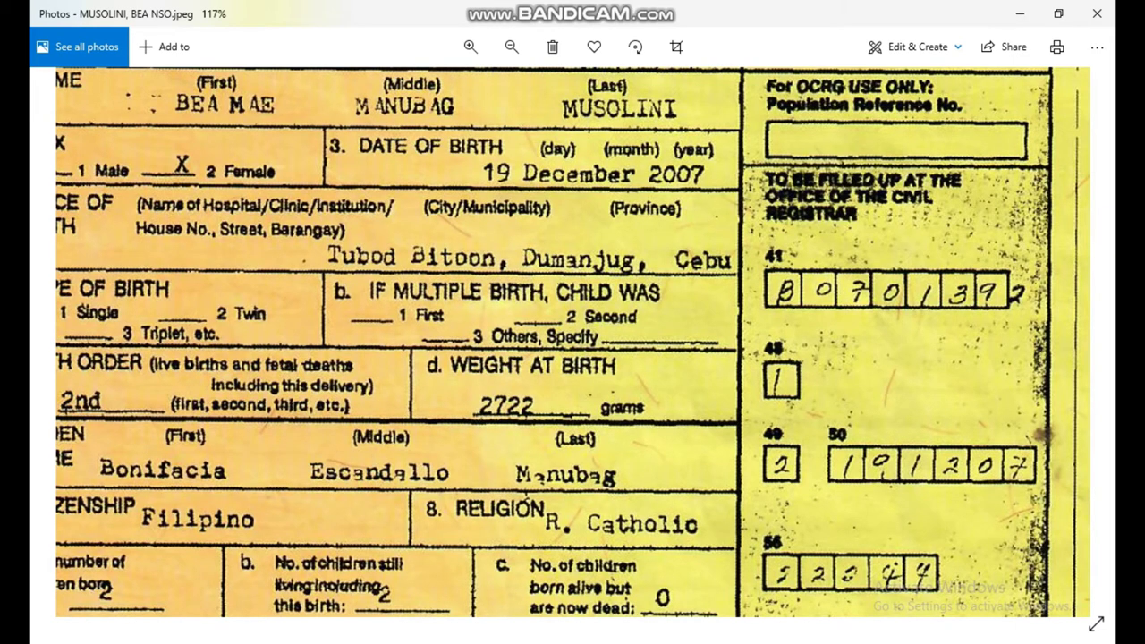
pyautogui.click(1035, 63)
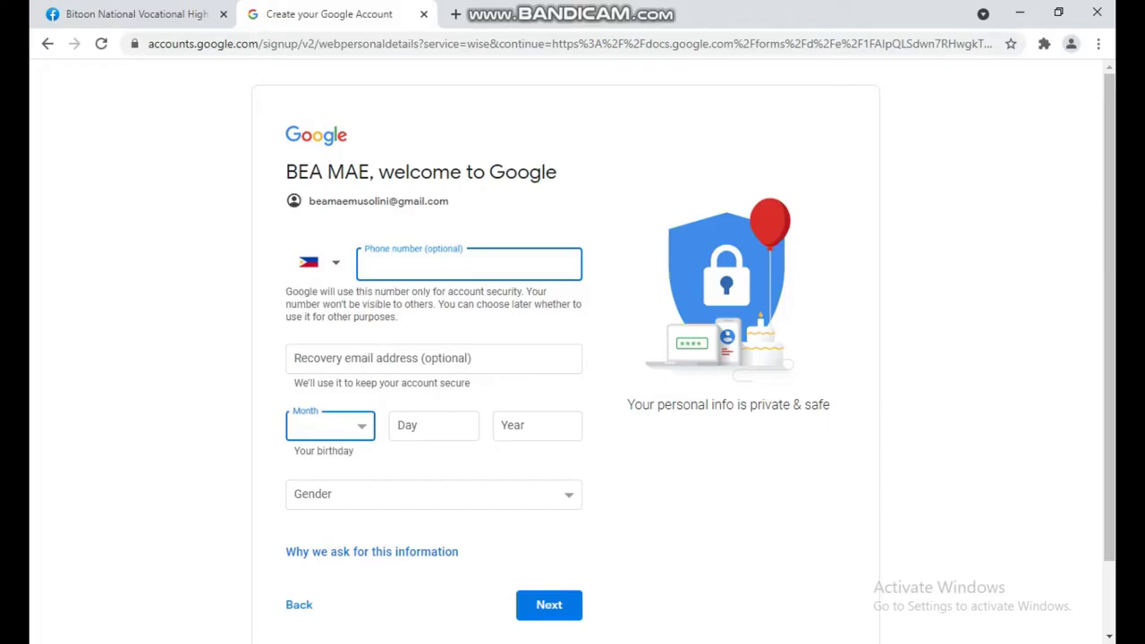
pyautogui.hotkey('alt', 'Down')
pyautogui.press('Down')
pyautogui.press('Down')
pyautogui.press('Down')
pyautogui.press('Down')
pyautogui.press('Down')
pyautogui.press('Down')
pyautogui.press('Down')
pyautogui.press('Down')
pyautogui.press('Down')
pyautogui.press('Down')
pyautogui.press('Down')
pyautogui.press('Down')
pyautogui.press('Return')
pyautogui.click(434, 425)
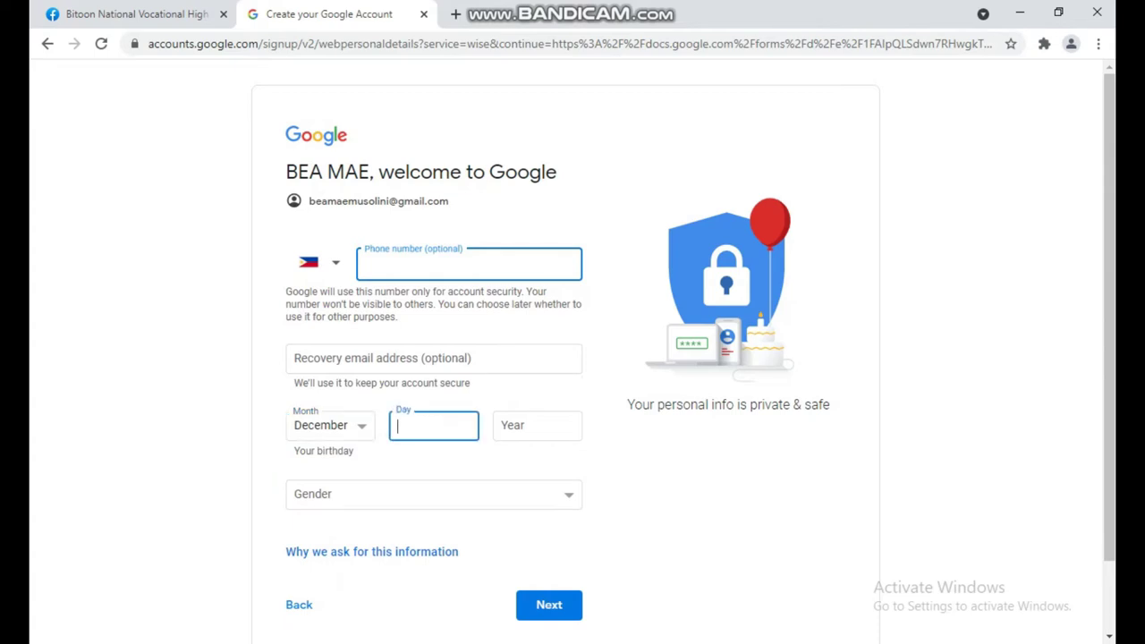
pyautogui.write('19')
pyautogui.hotkey('alt', 'Tab')
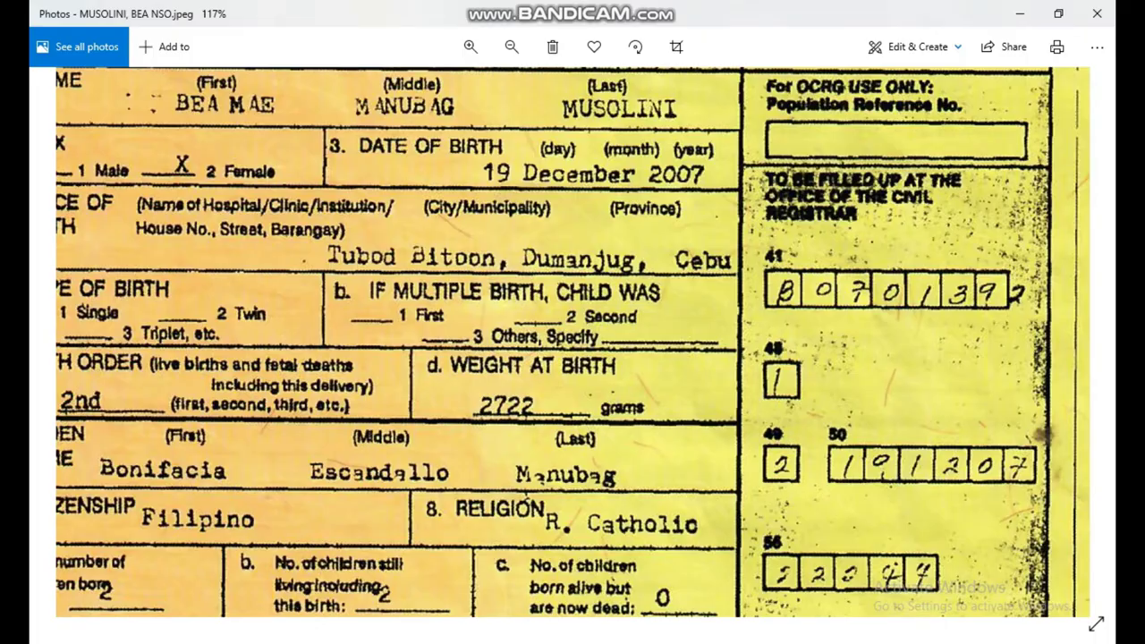
pyautogui.hotkey('alt', 'Tab')
pyautogui.press('Tab')
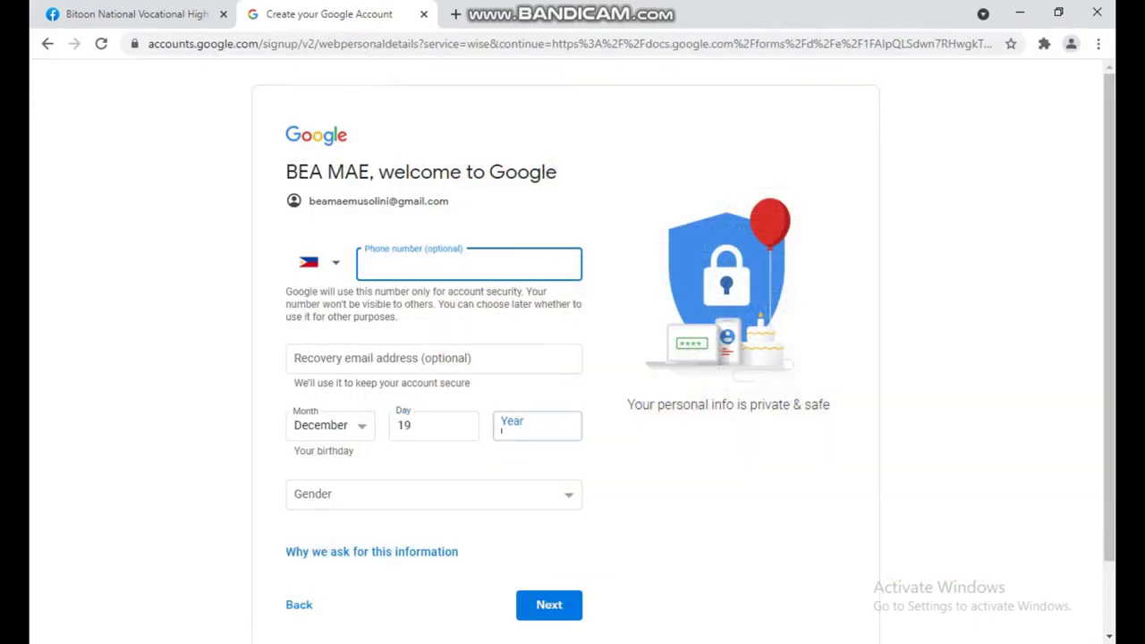
pyautogui.write('2')
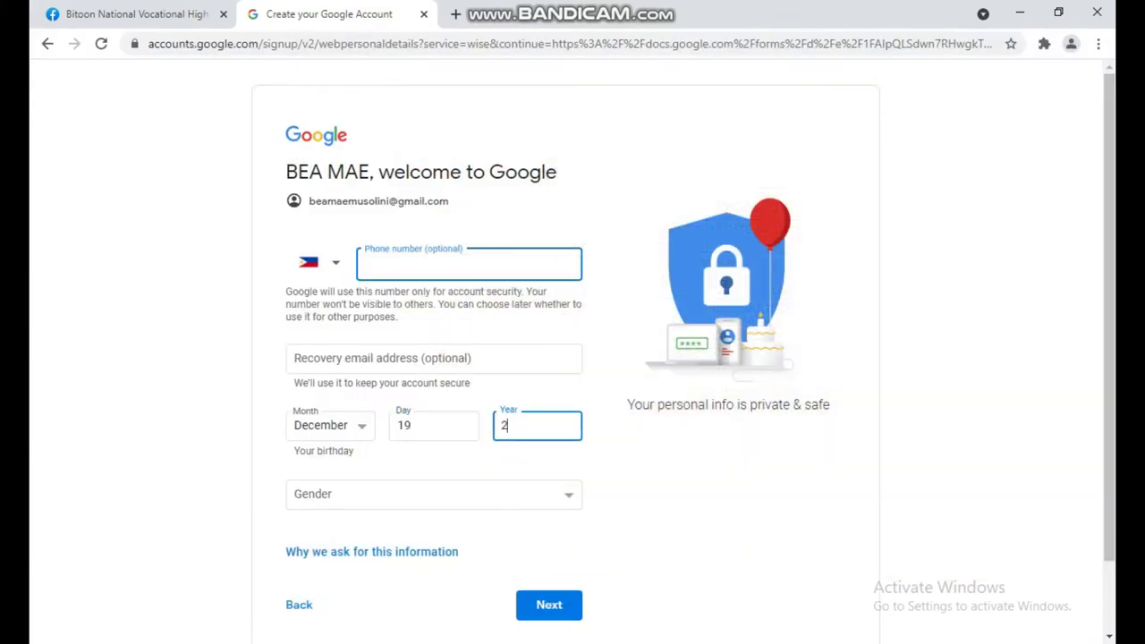
pyautogui.write('007')
# - Set gender to Female and submit the personal details
pyautogui.press('Tab')
pyautogui.press('space')
pyautogui.press('Down')
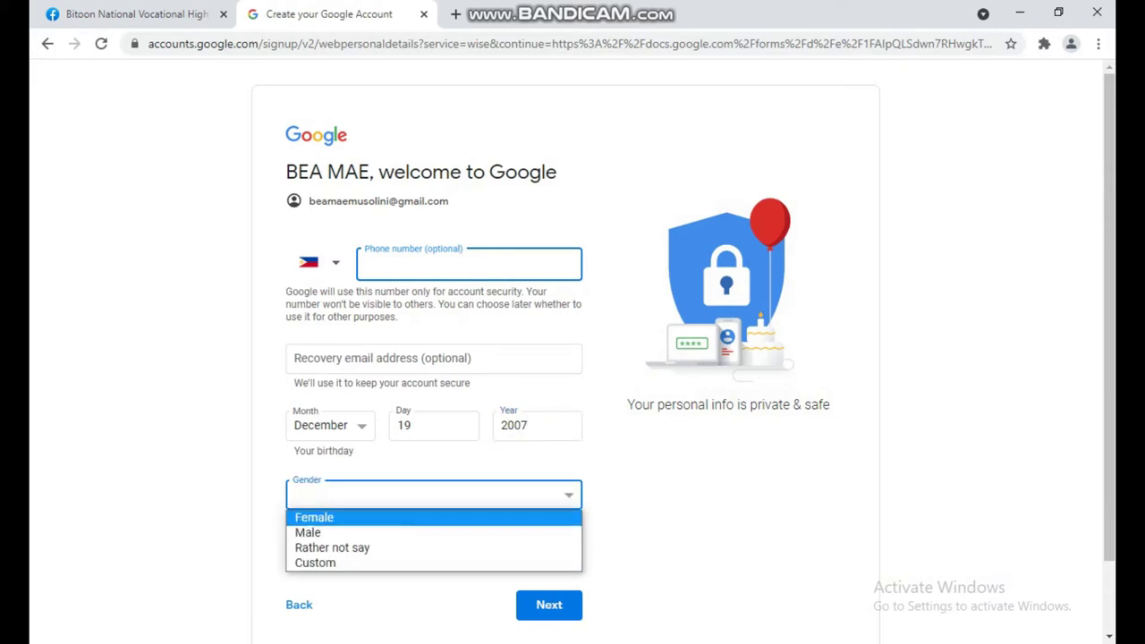
pyautogui.press('Return')
pyautogui.press('Tab')
pyautogui.press('Tab')
pyautogui.press('Tab')
pyautogui.press('Return')
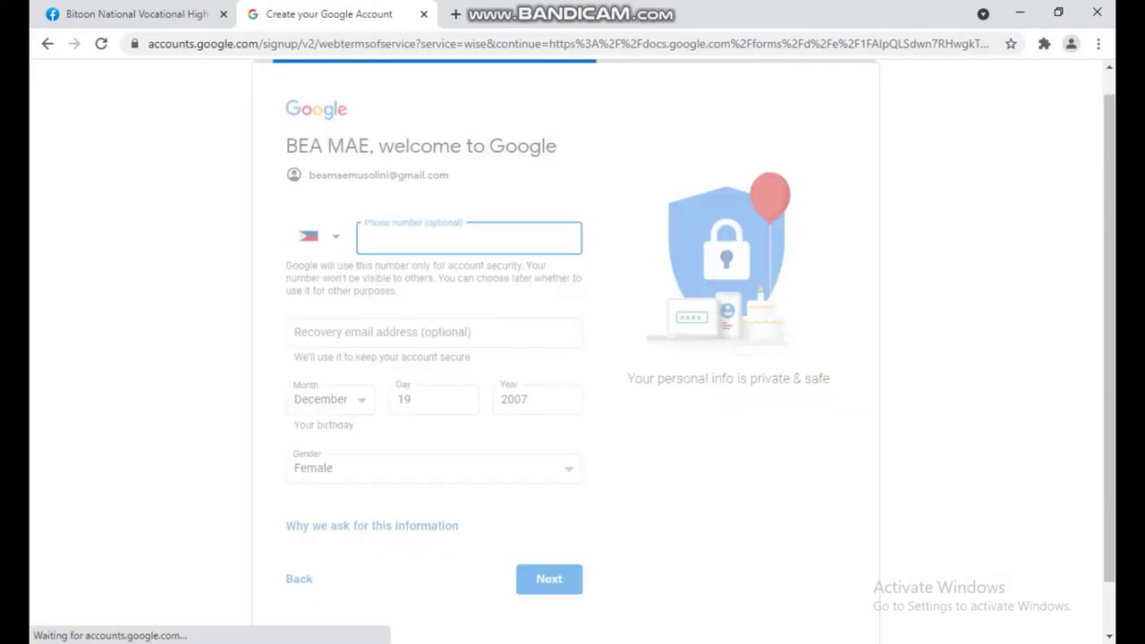
# - Accept Google's privacy and terms, then reach the enrollment form's Email field
pyautogui.scroll(-4, 573, 358)
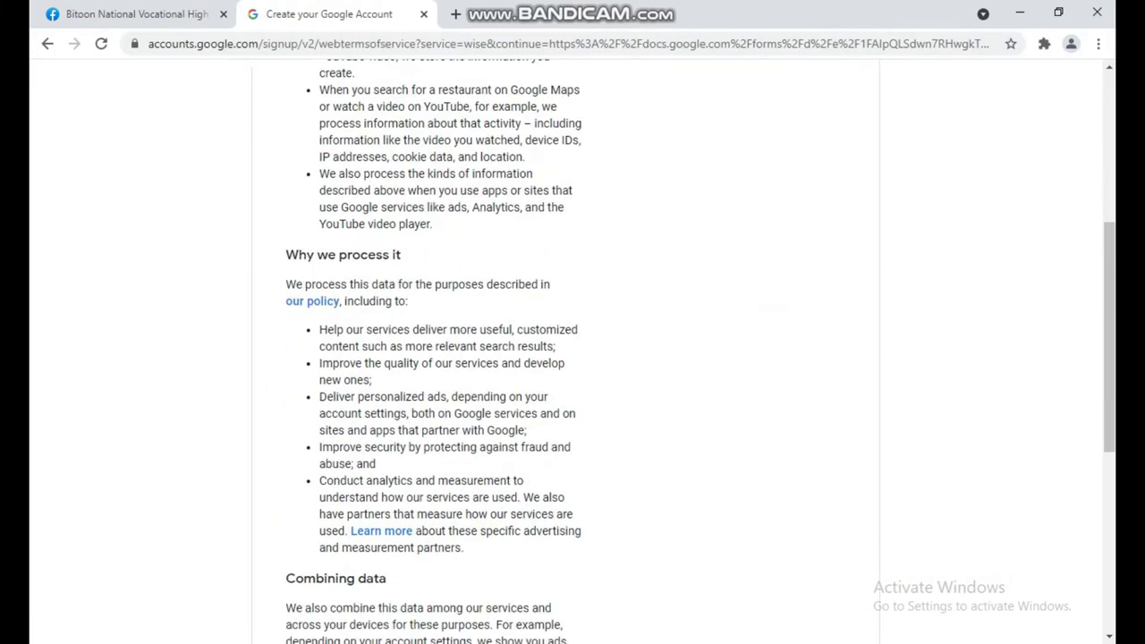
pyautogui.scroll(-5, 572, 358)
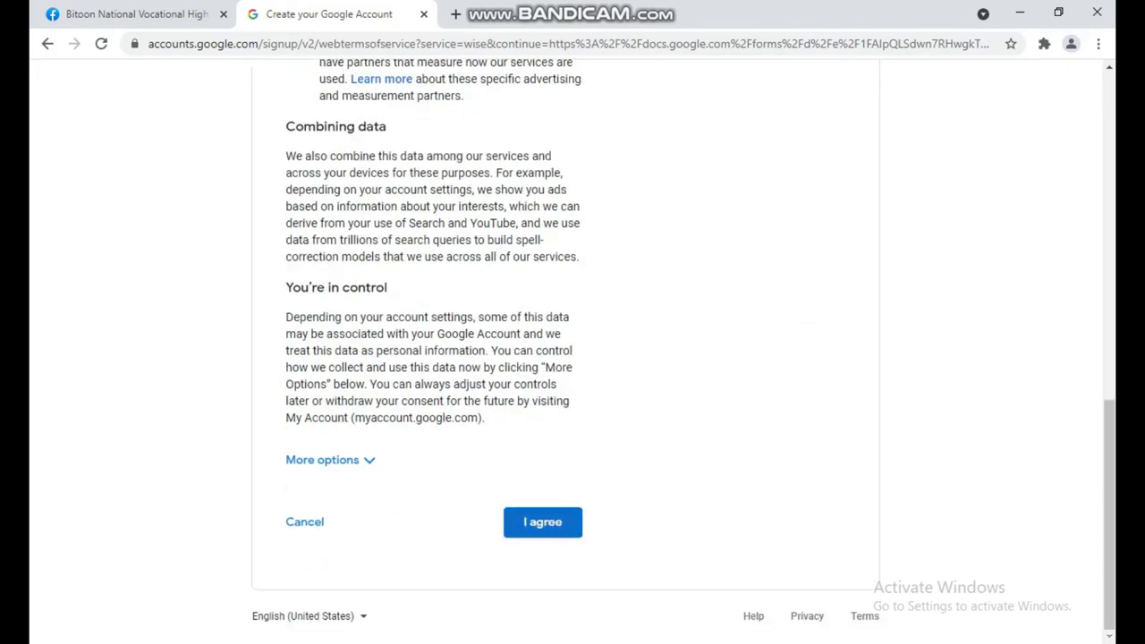
pyautogui.press('Return')
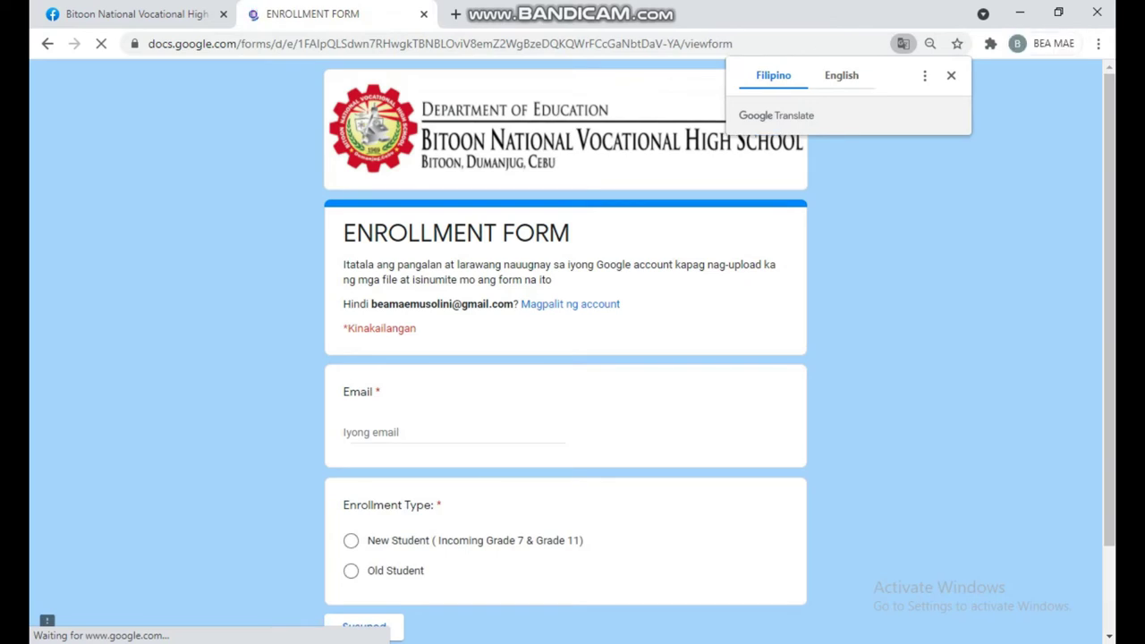
pyautogui.scroll(-2, 572, 357)
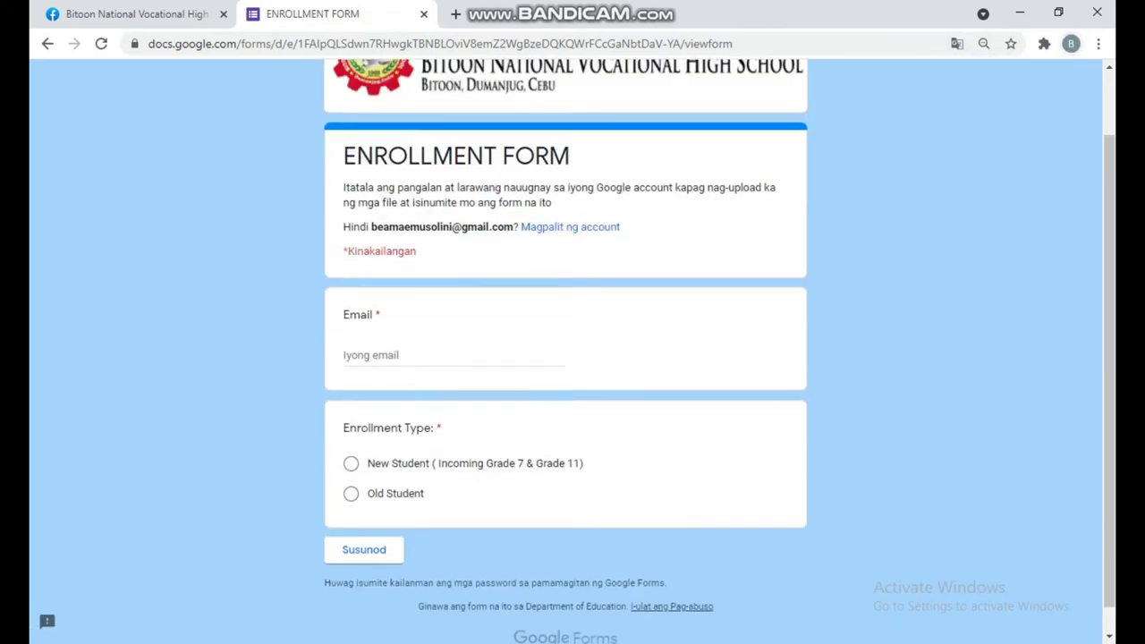
pyautogui.scroll(2, 572, 357)
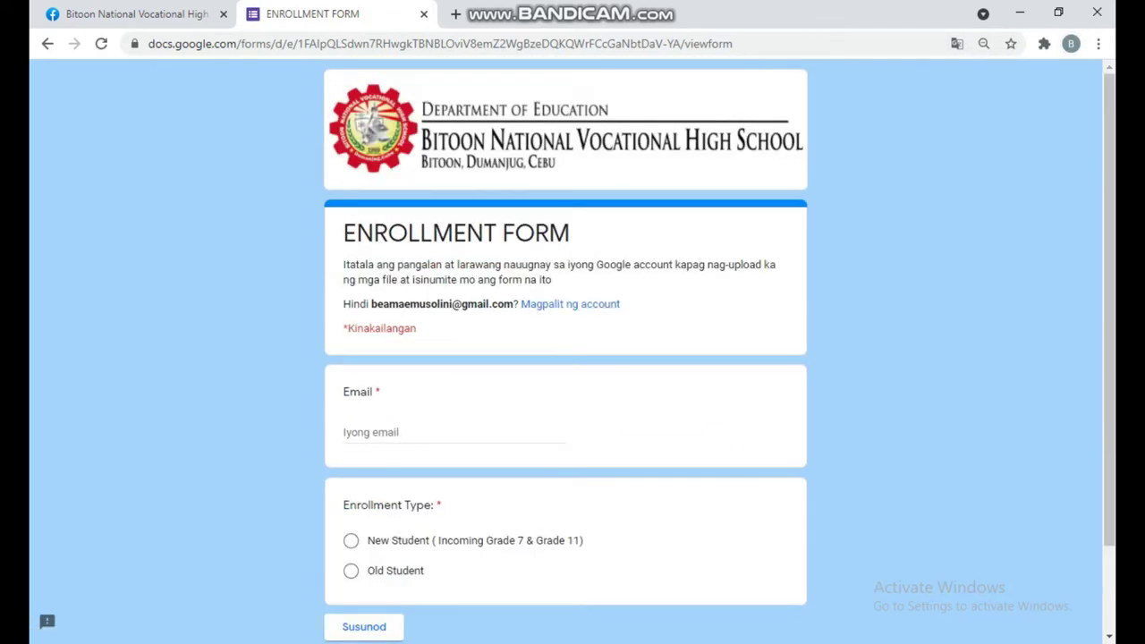
pyautogui.scroll(-3, 572, 357)
pyautogui.click(447, 329)
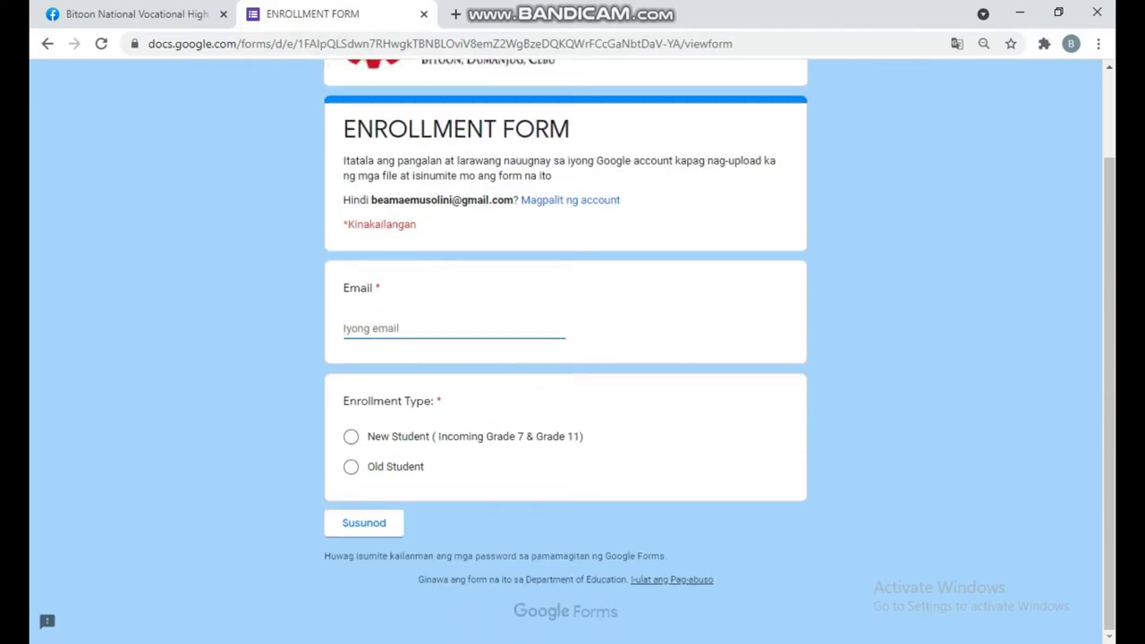
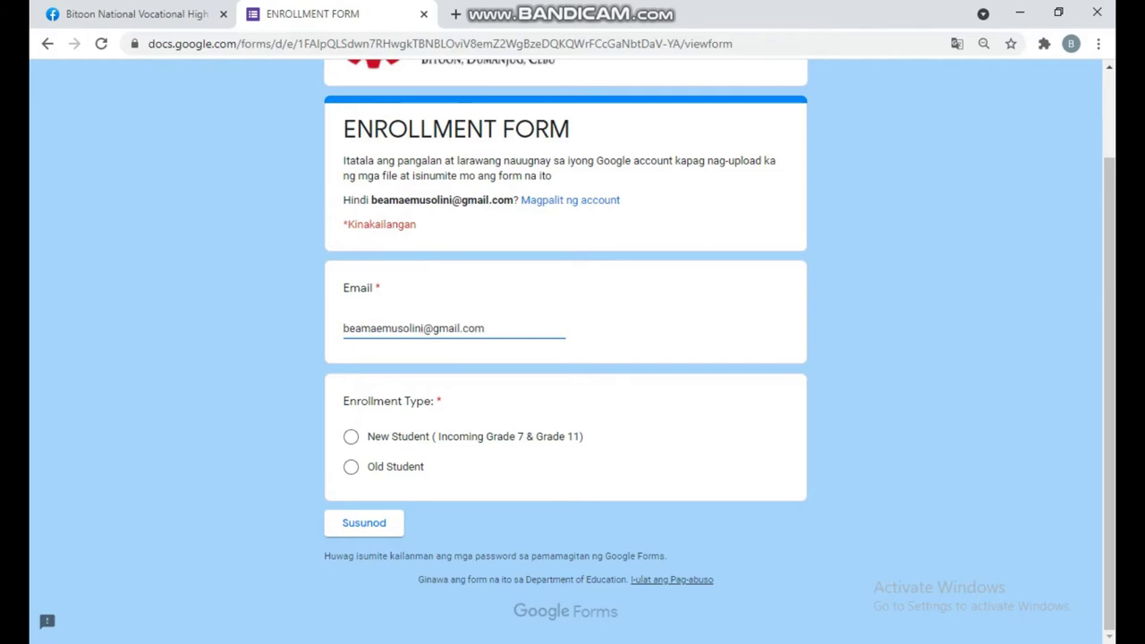
# - Enter the new Gmail address, choose New Student, and continue to the next section
pyautogui.click(351, 436)
pyautogui.click(364, 523)
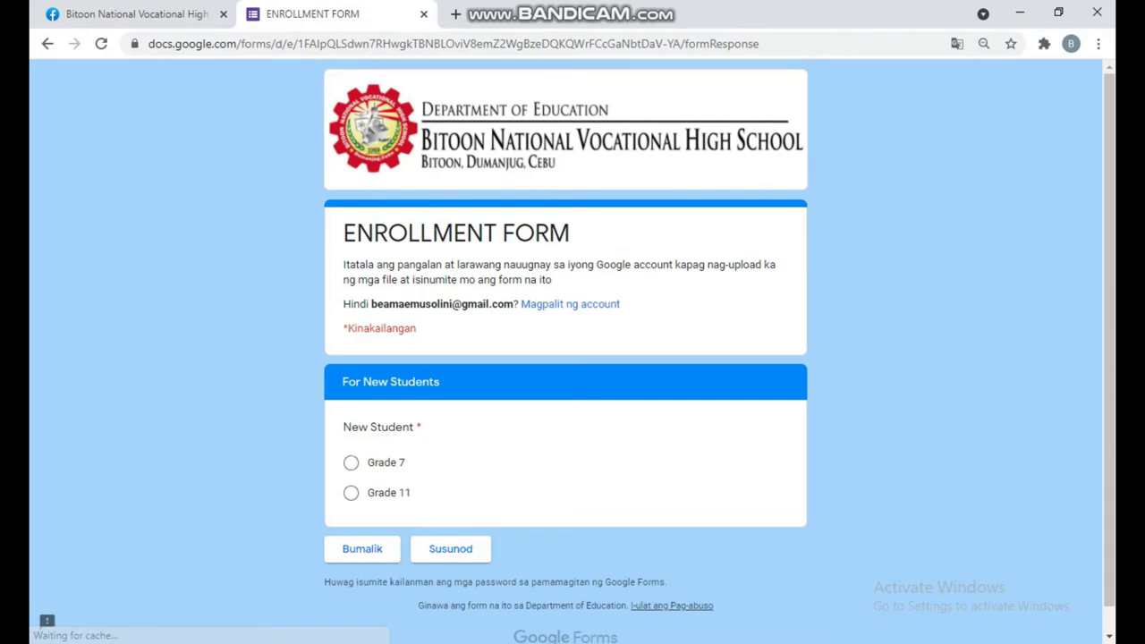
# - Choose Grade 7, continue, and answer N/A for Semester Last Attended
pyautogui.click(351, 462)
pyautogui.click(450, 548)
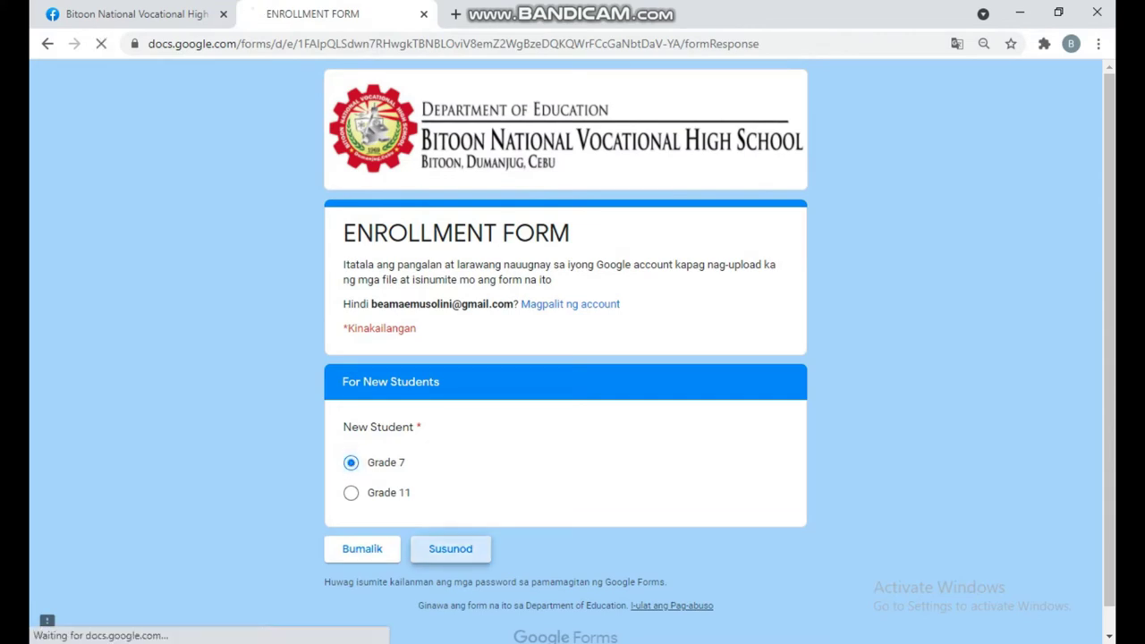
pyautogui.scroll(-2, 565, 349)
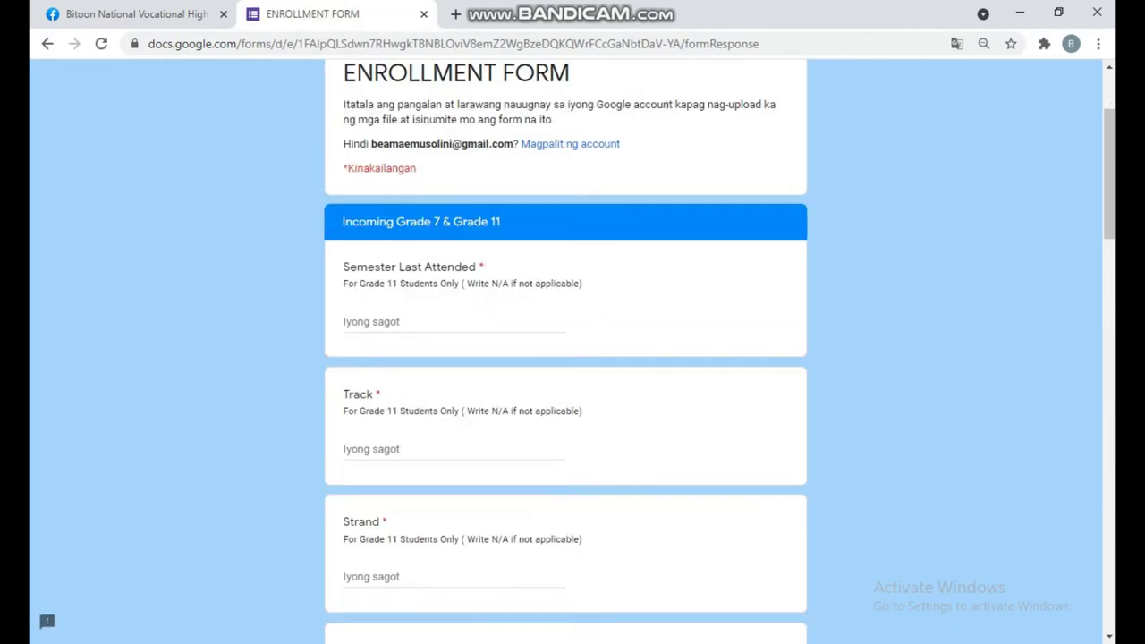
pyautogui.click(403, 313)
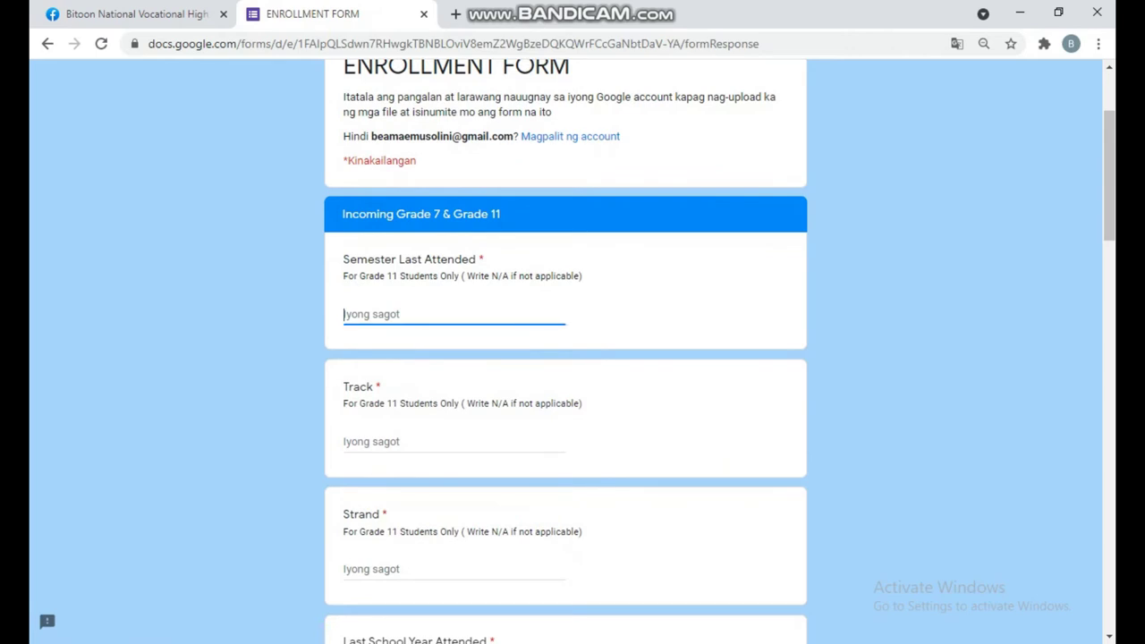
pyautogui.write('N/A')
# - Answer N/A for Track and Strand, then switch to File Explorer
pyautogui.click(402, 441)
pyautogui.write('N/A')
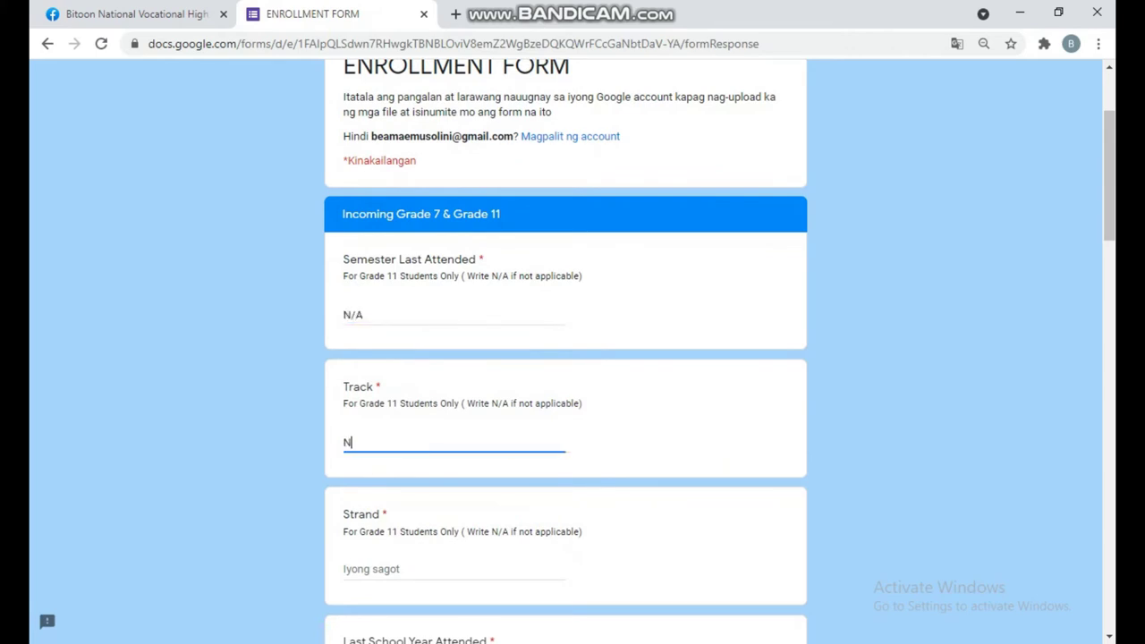
pyautogui.scroll(-3, 565, 348)
pyautogui.click(402, 317)
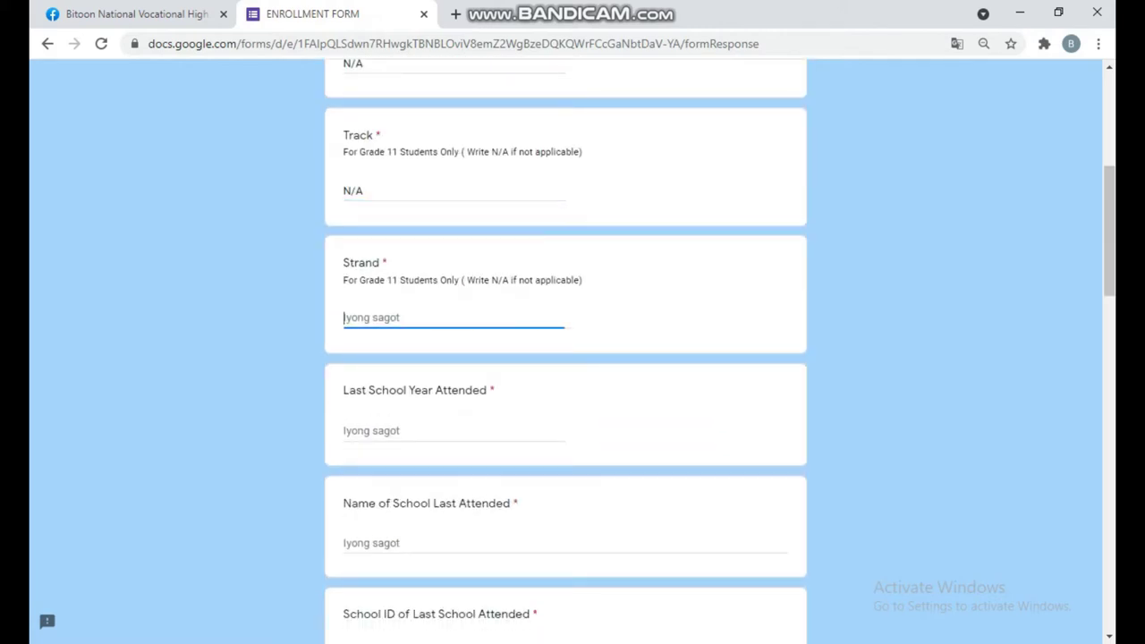
pyautogui.write('N/A')
pyautogui.click(403, 430)
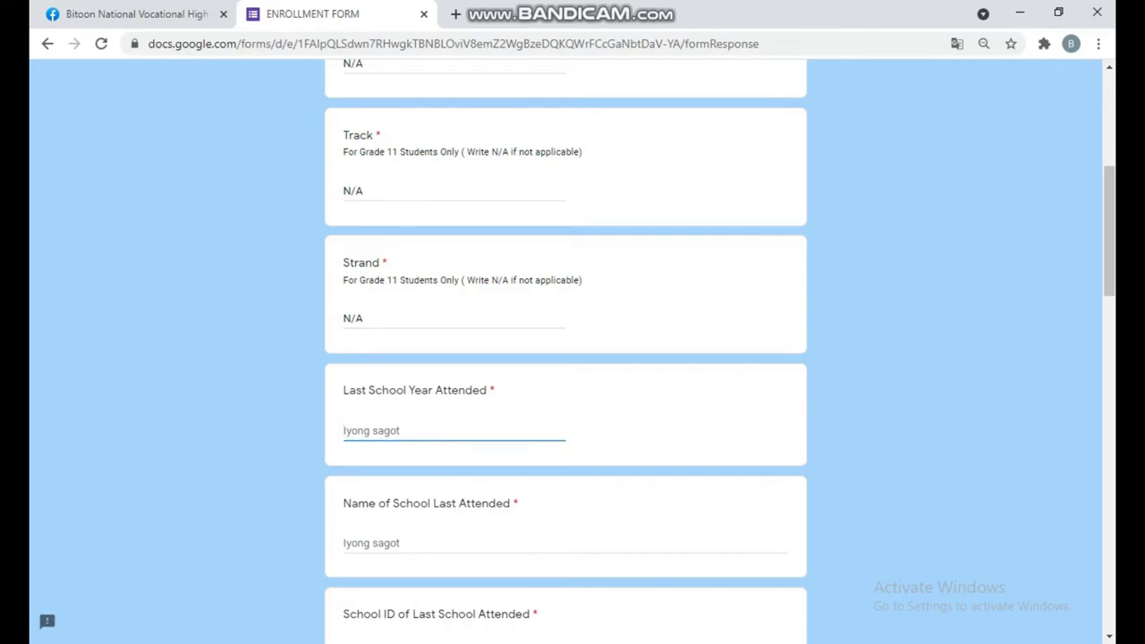
pyautogui.hotkey('alt', 'Tab')
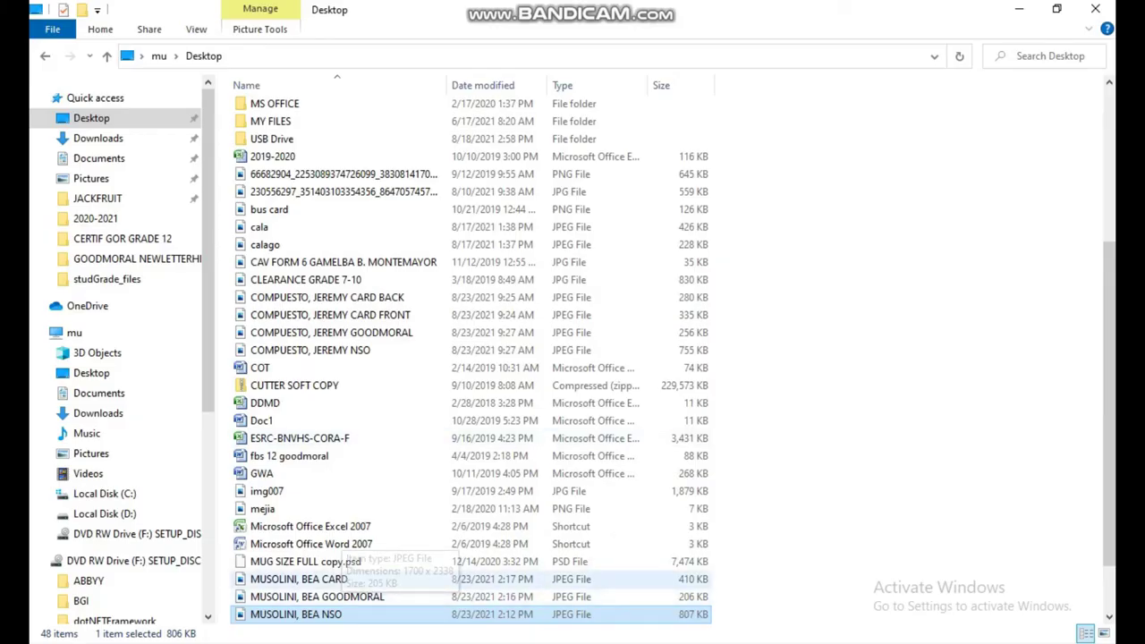
# - Open the report card JPEG in Photos and compare it against the enrollment form
pyautogui.doubleClick(298, 579)
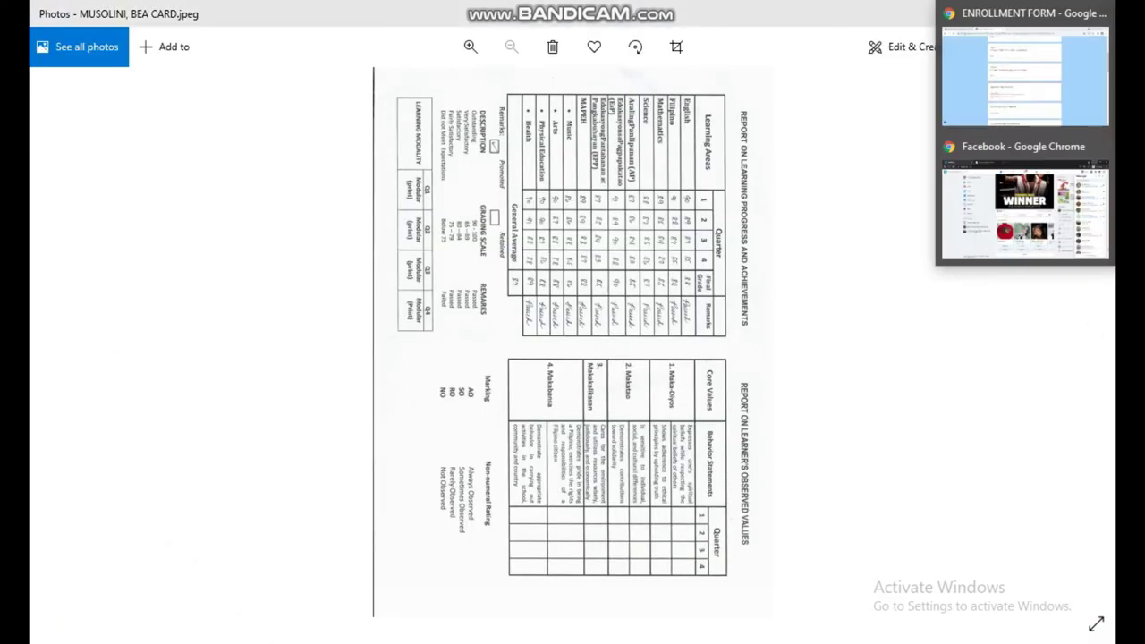
pyautogui.click(1029, 72)
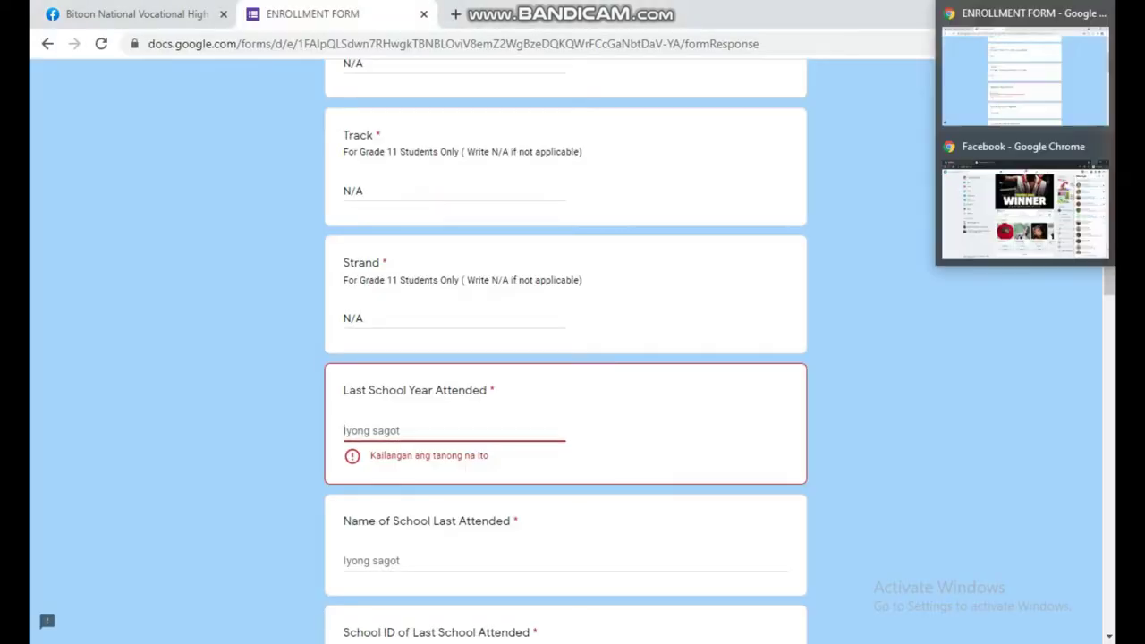
pyautogui.click(1028, 434)
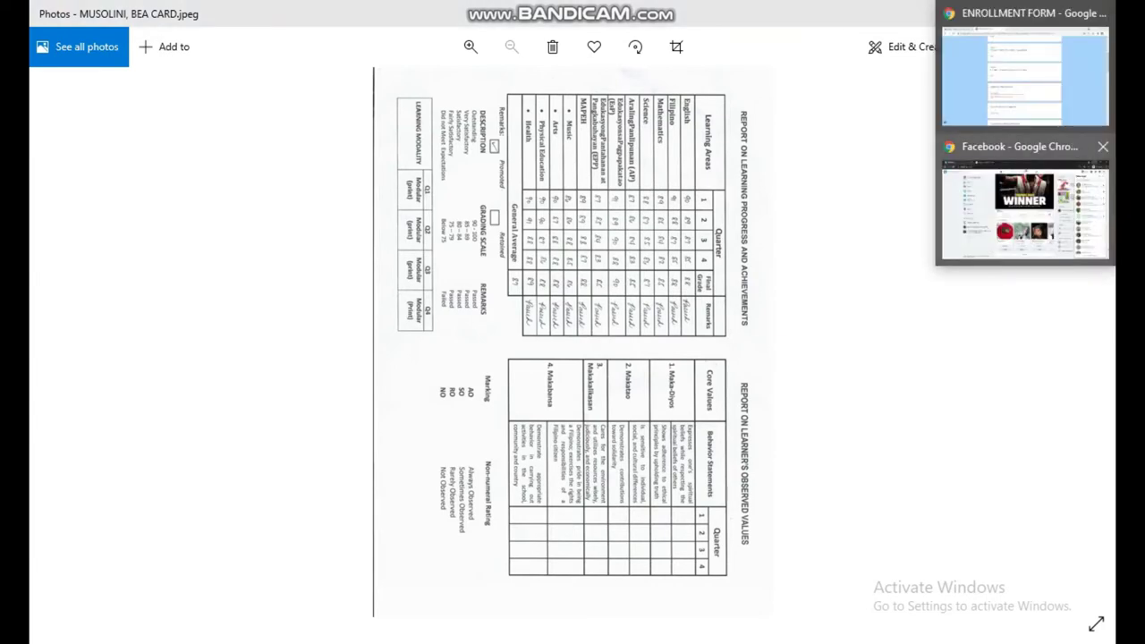
pyautogui.click(1025, 67)
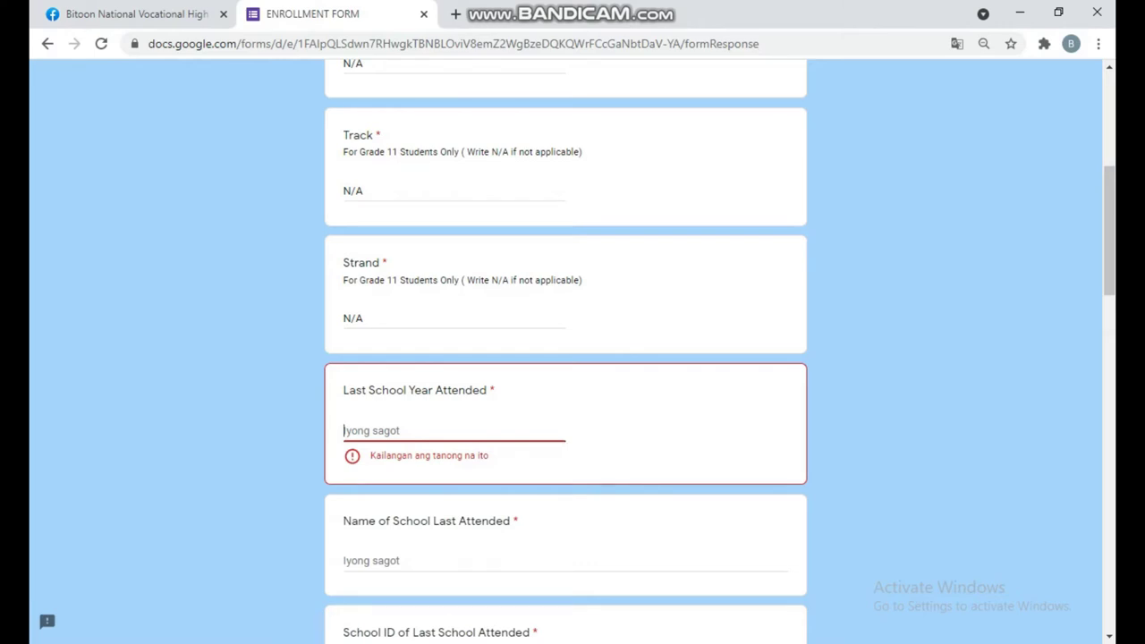
pyautogui.scroll(-1, 573, 349)
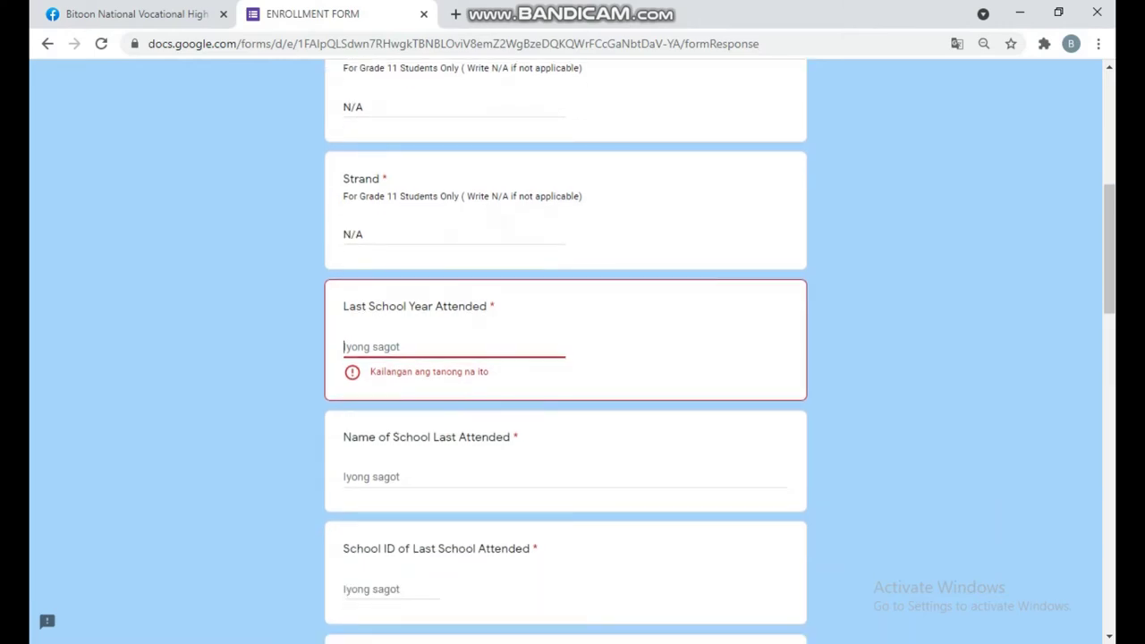
pyautogui.scroll(-1, 572, 349)
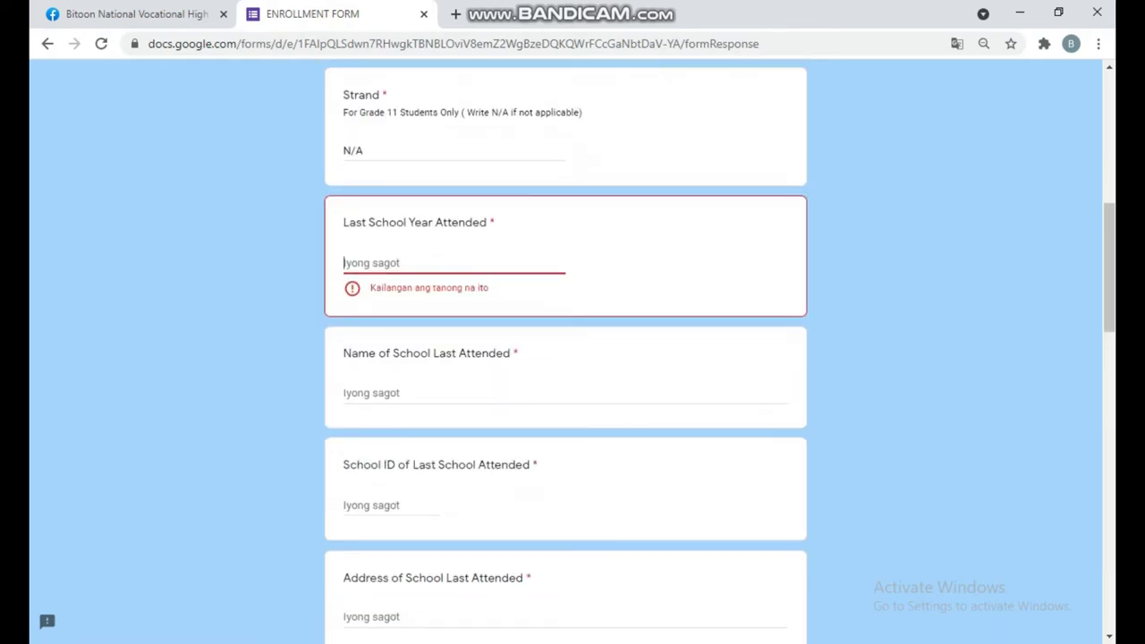
# - Add a GRADE 11 heading and 'LAST SCHOOL ATTENDED: KINDLY REFER TO YOUR CARD' in Notepad
pyautogui.moveTo(1128, 318)
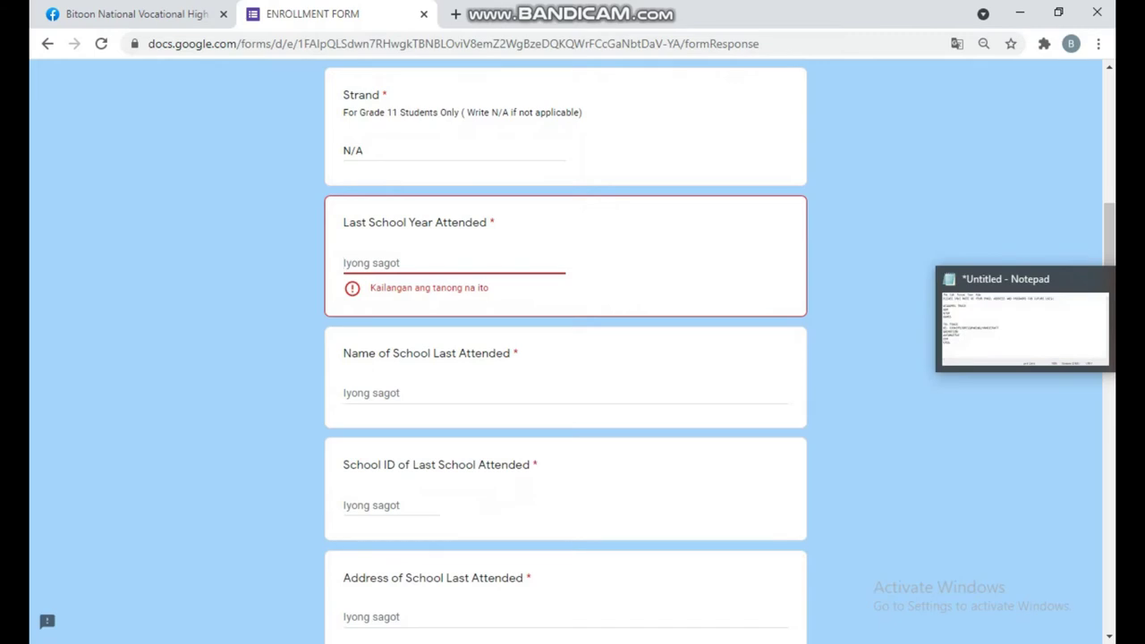
pyautogui.hotkey('alt', 'Tab')
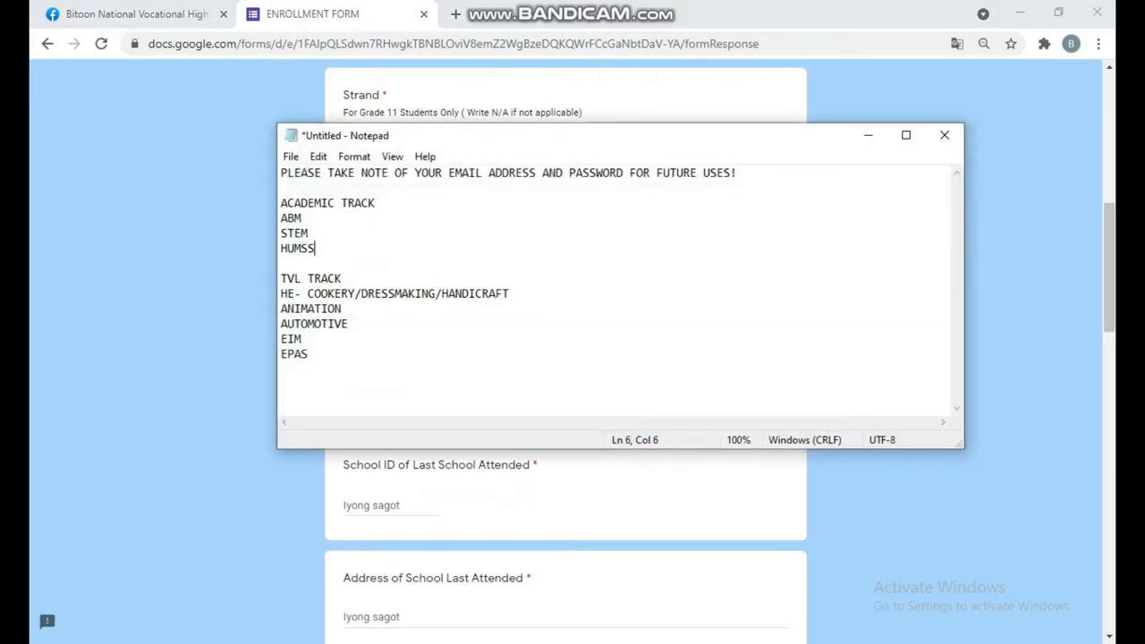
pyautogui.click(283, 188)
pyautogui.press('Return')
pyautogui.press('Return')
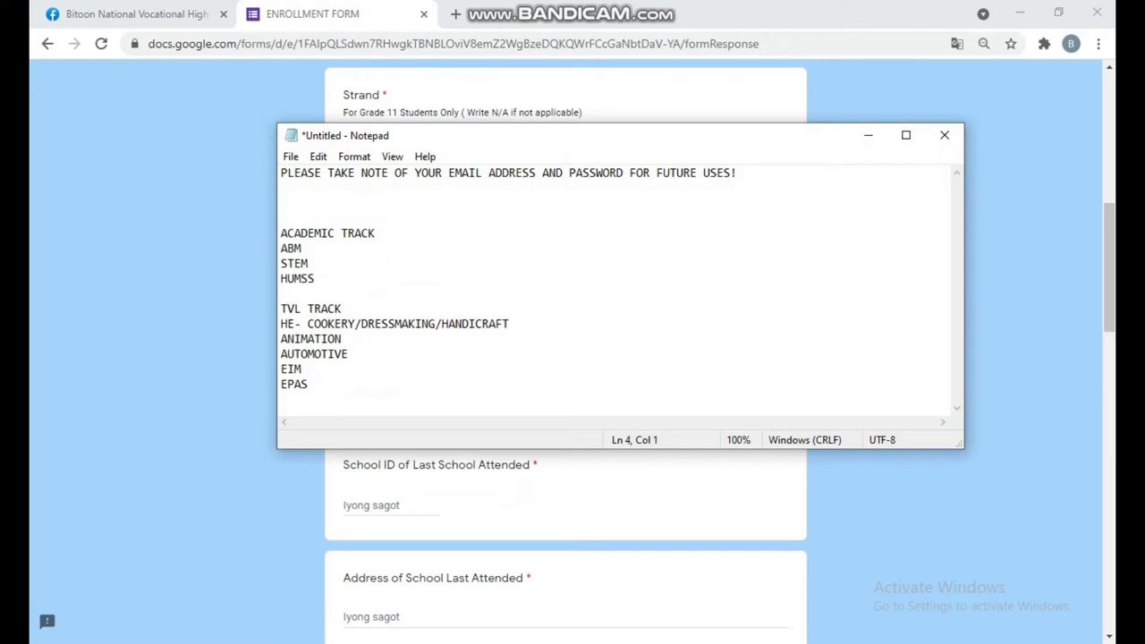
pyautogui.write('GRADE 11')
pyautogui.click(282, 188)
pyautogui.write('LAST S')
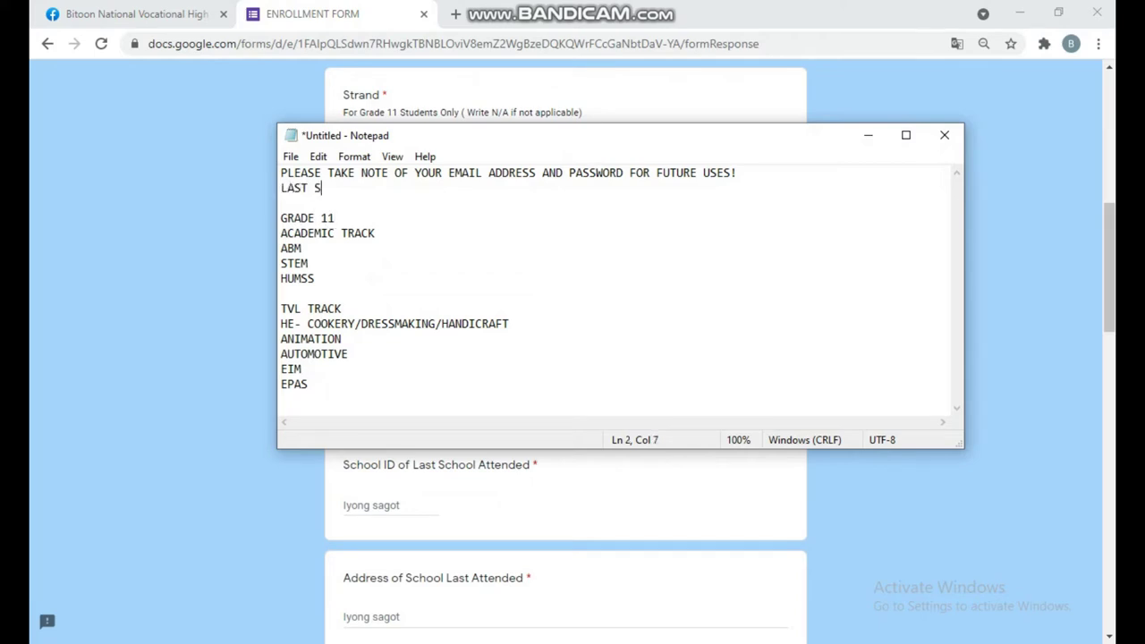
pyautogui.write('CHOOL ATTENDED')
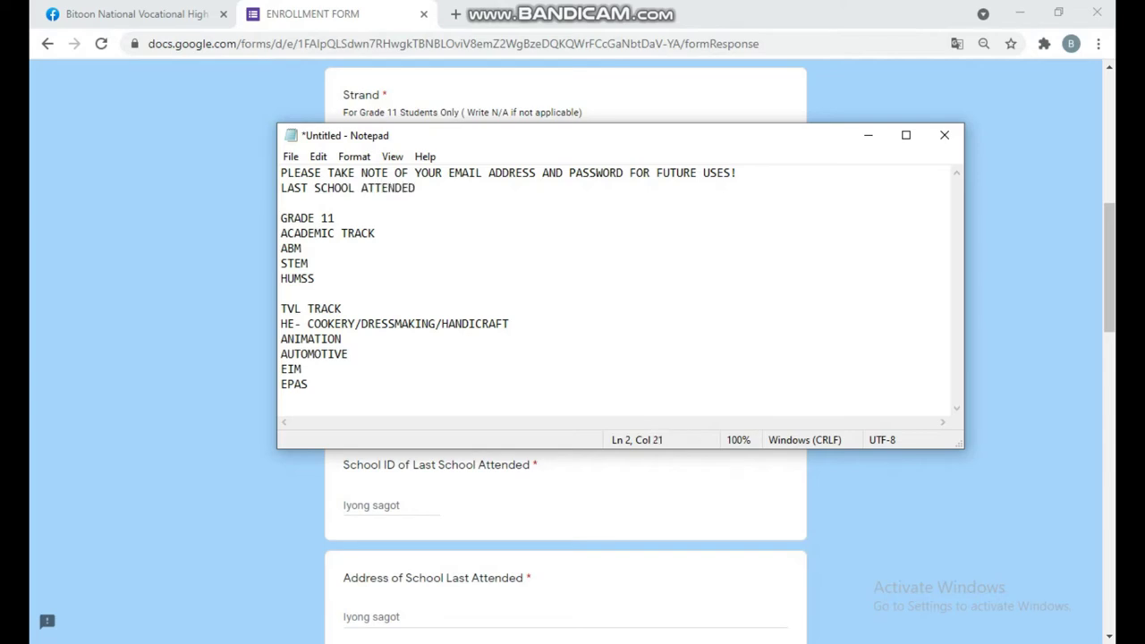
pyautogui.write(': KINDLY REFER T')
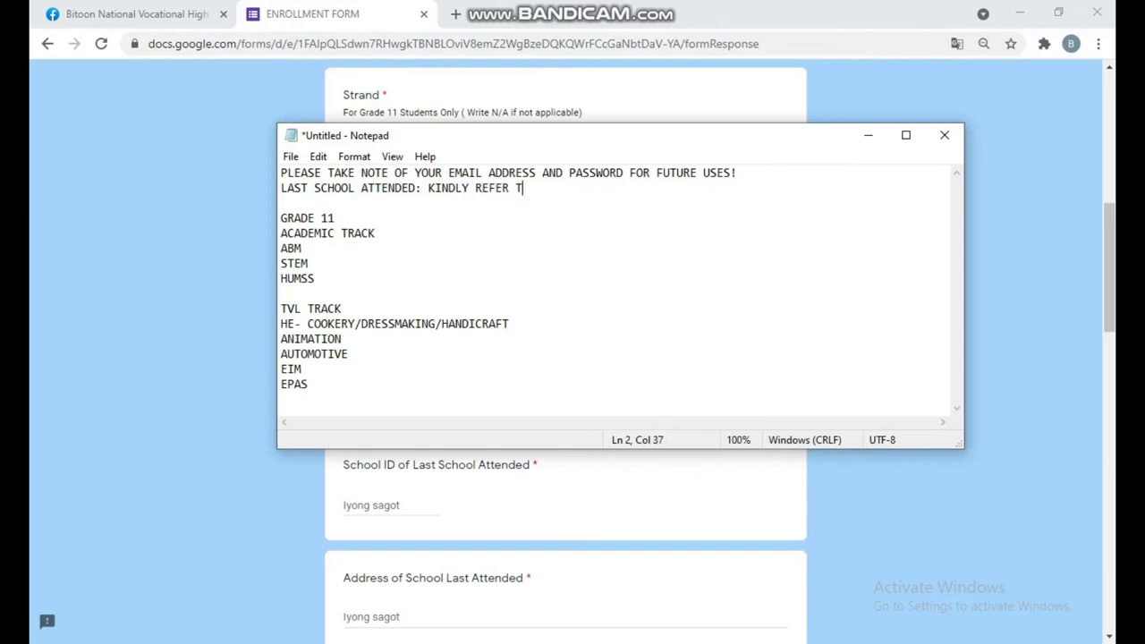
pyautogui.write('O YOUR CARD')
pyautogui.hotkey('alt', 'Tab')
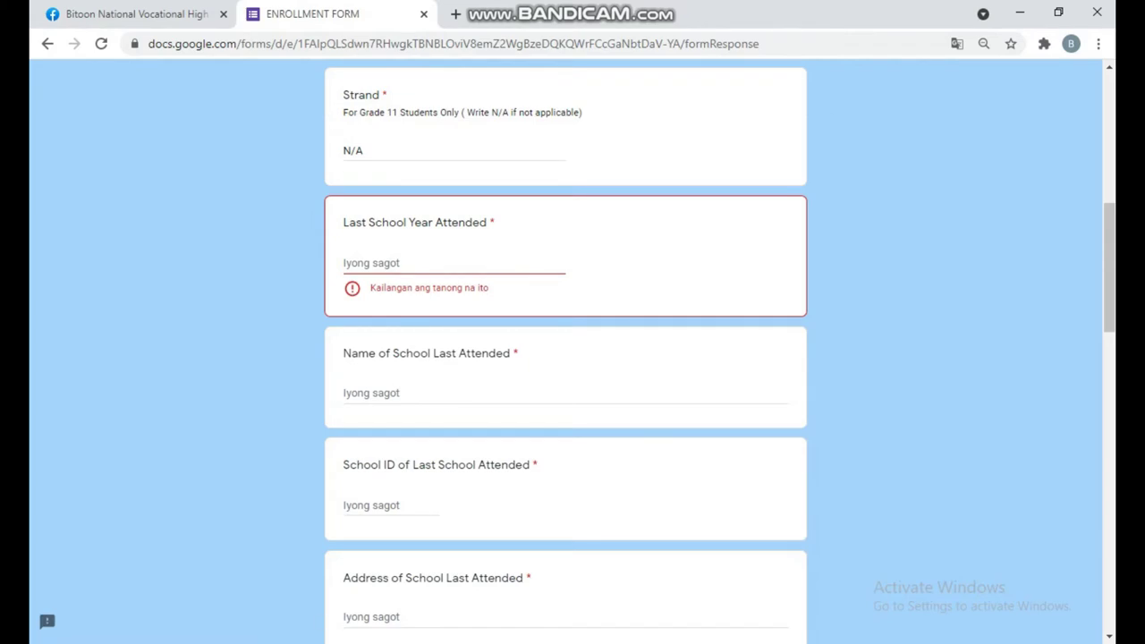
# - Enter 2020-2021 as last school year and TUBOD BITOON ELEMENTARY SCHOOL as the school
pyautogui.click(345, 263)
pyautogui.write('2')
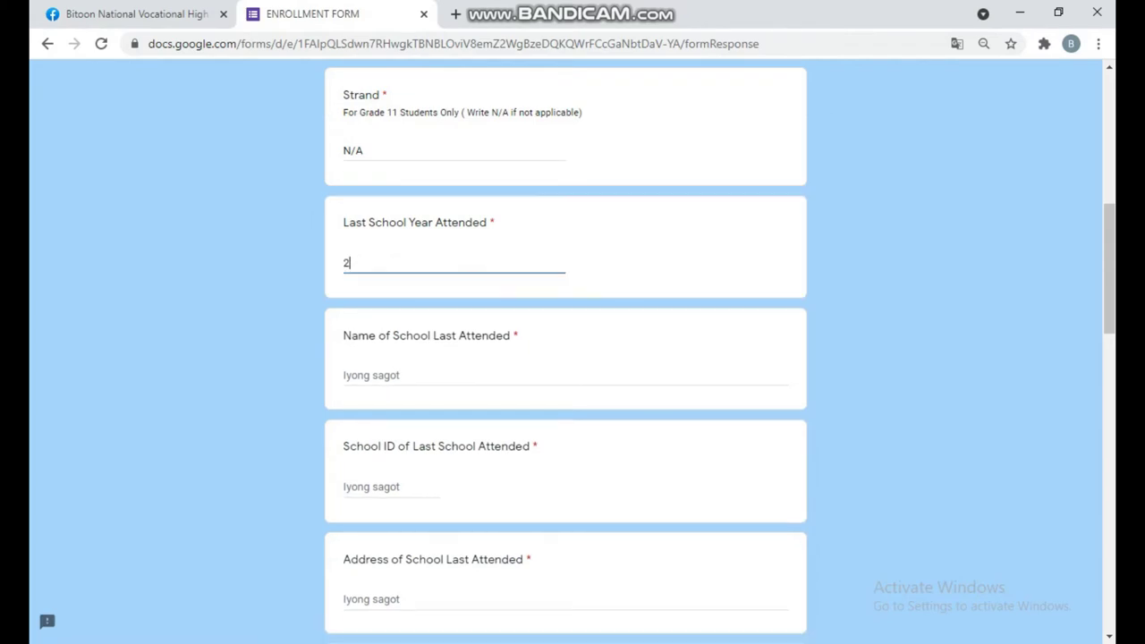
pyautogui.write('020-2021')
pyautogui.click(344, 375)
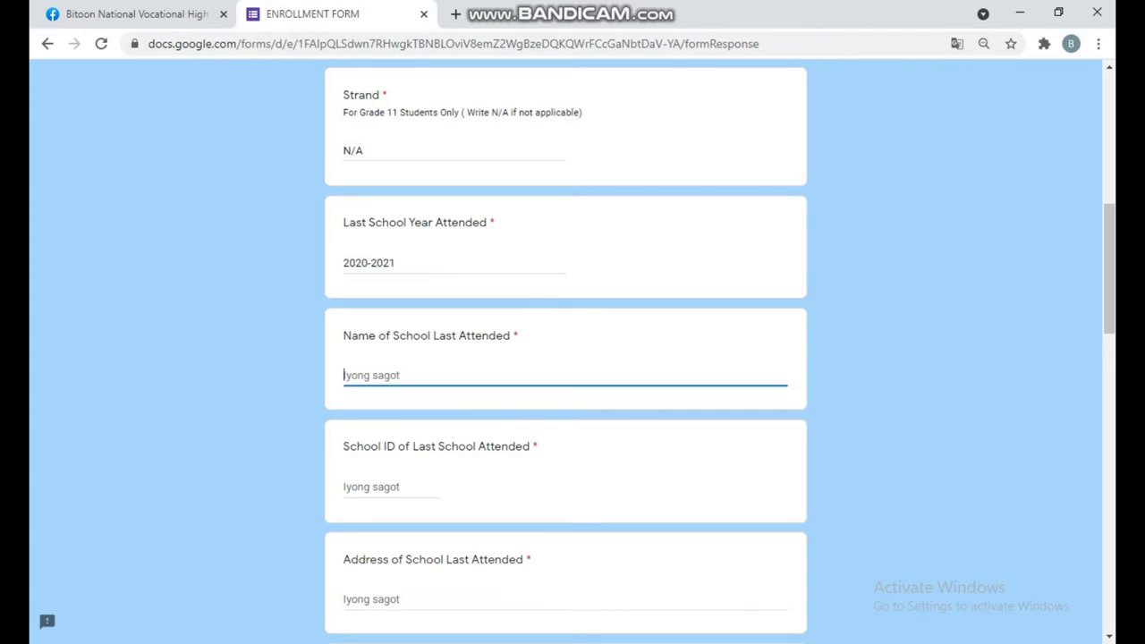
pyautogui.write('TUBOD BITOON ELEMENT')
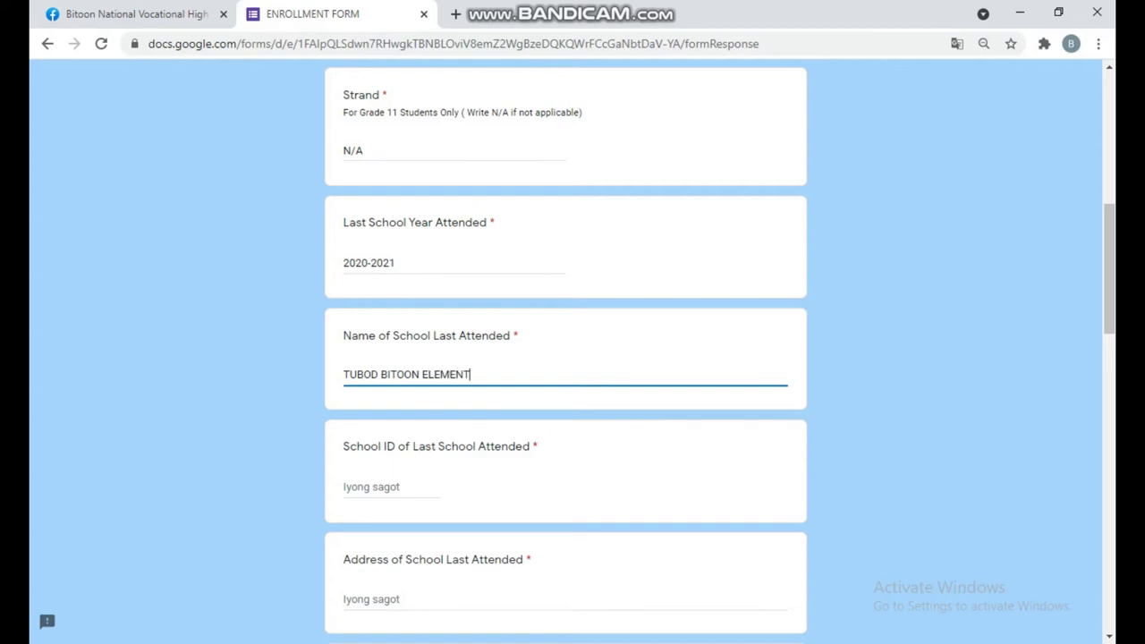
pyautogui.write('ARY SCHOOL')
# - Search 'TUBOD BITOON ELEME' in a new tab to find the School ID
pyautogui.click(371, 487)
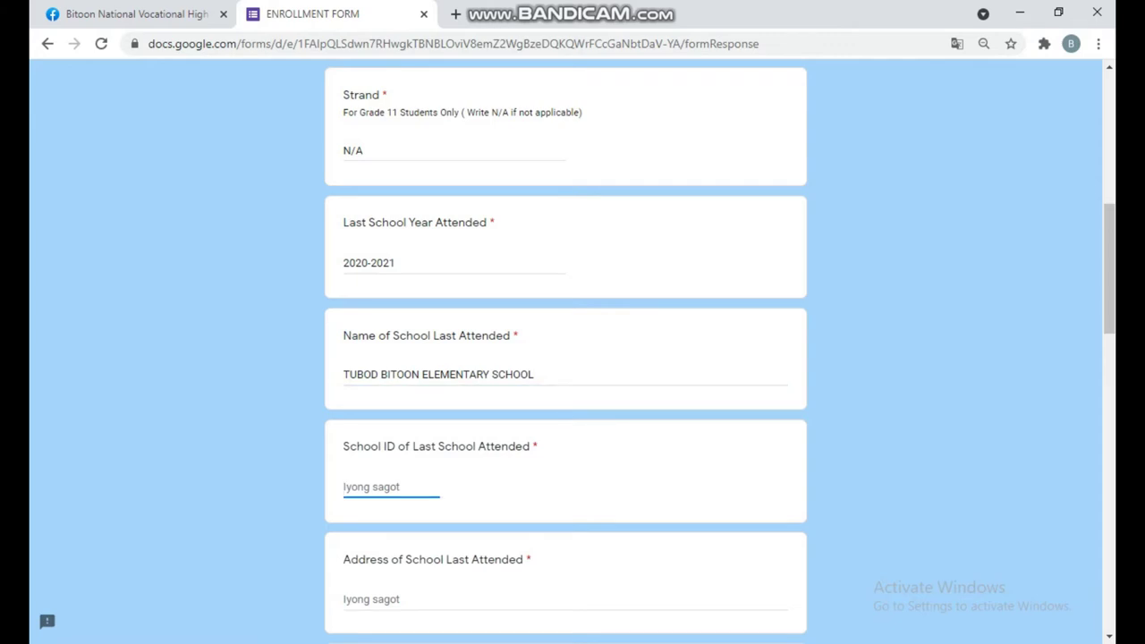
pyautogui.hotkey('ctrl', 't')
pyautogui.write('TUB')
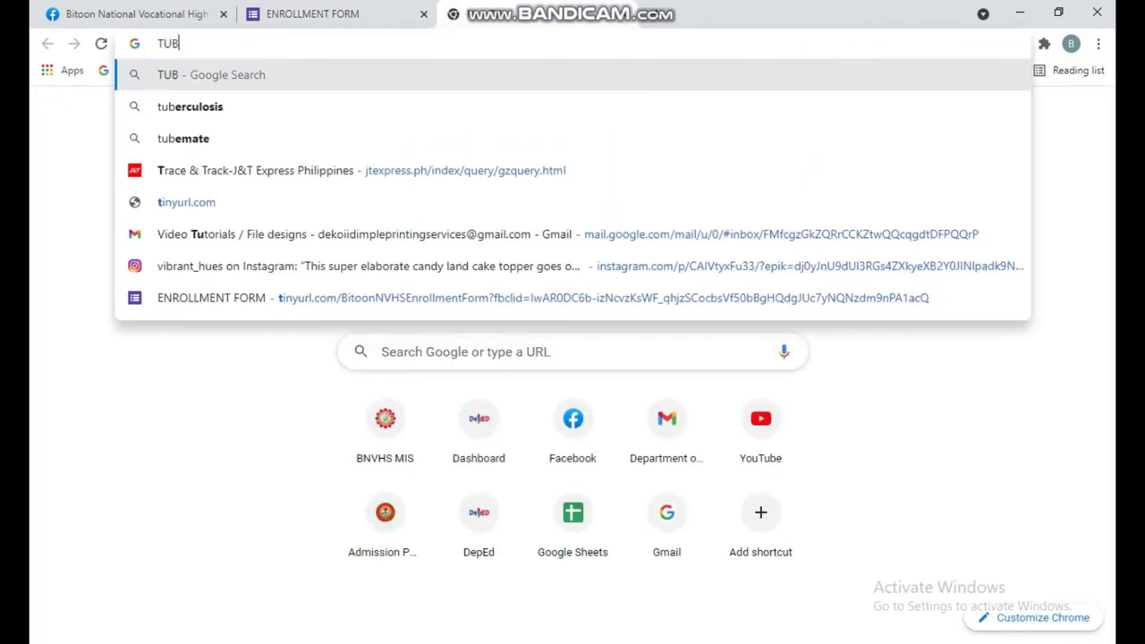
pyautogui.write('OD BITOON ')
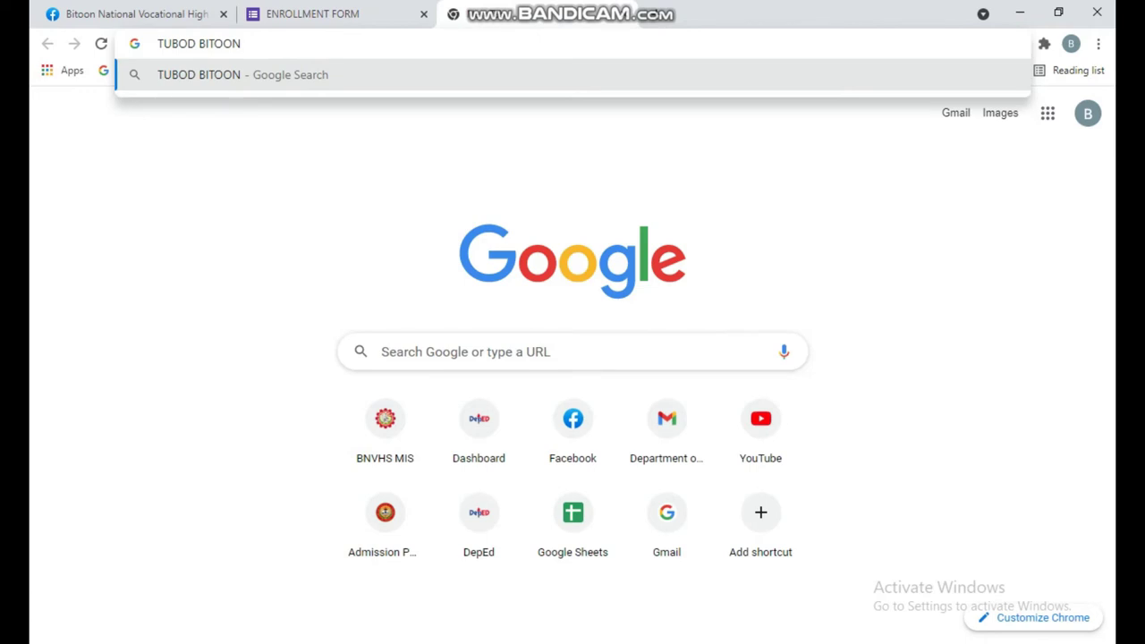
pyautogui.write('EL')
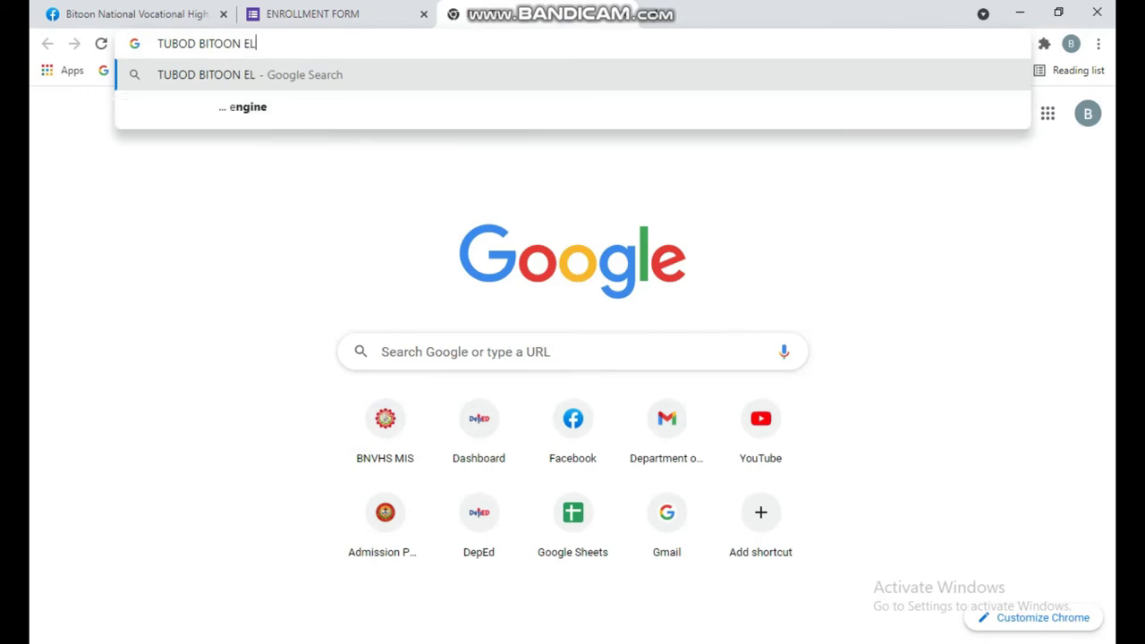
pyautogui.write('EME')
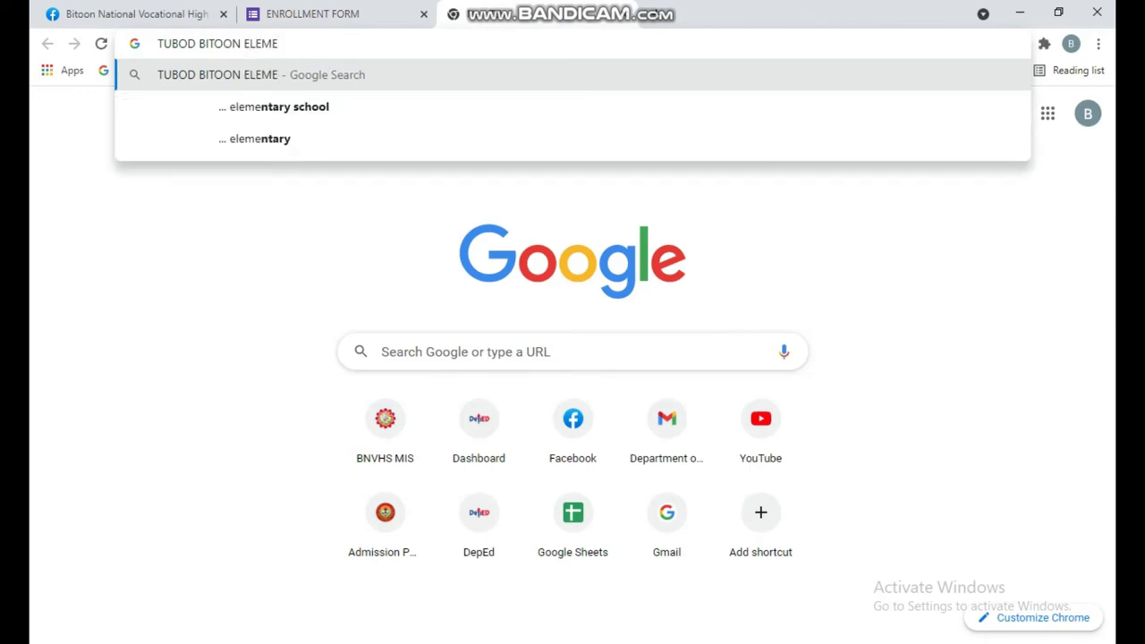
# - Search Google for 'tubod bitoon elementary school SCHOOL ID'
pyautogui.press('Down')
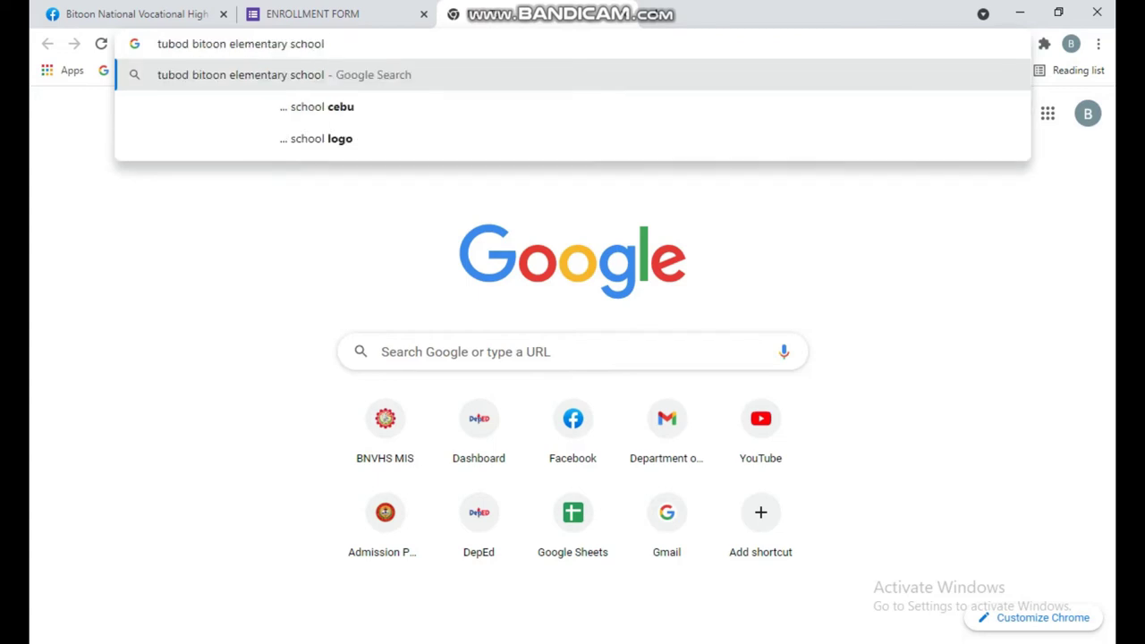
pyautogui.write('SCHOOL I')
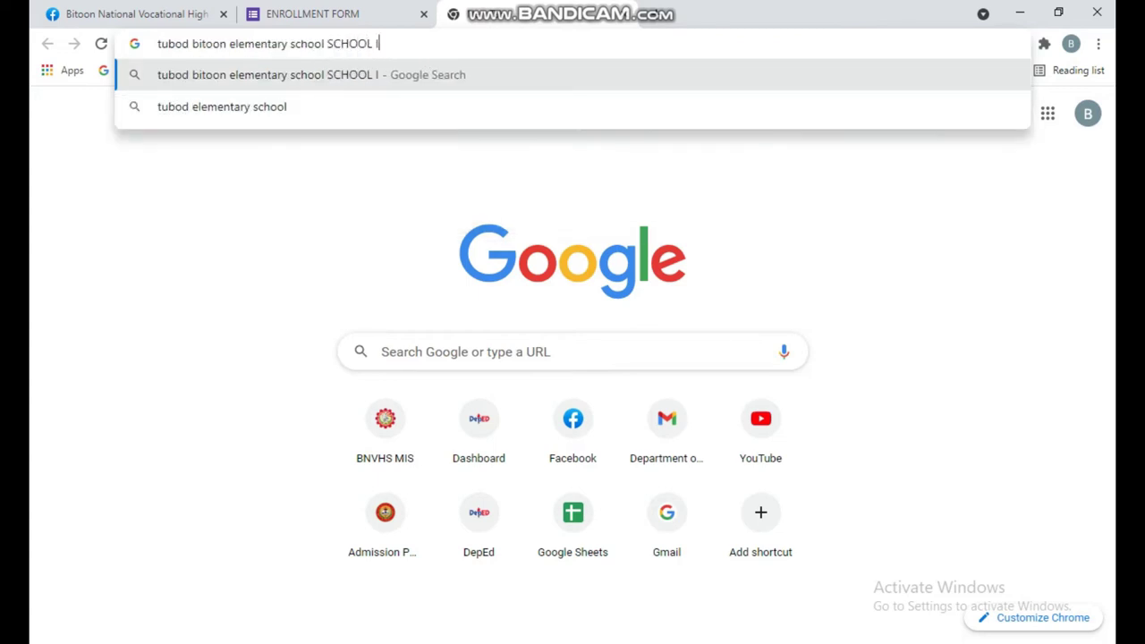
pyautogui.write('D')
pyautogui.press('Return')
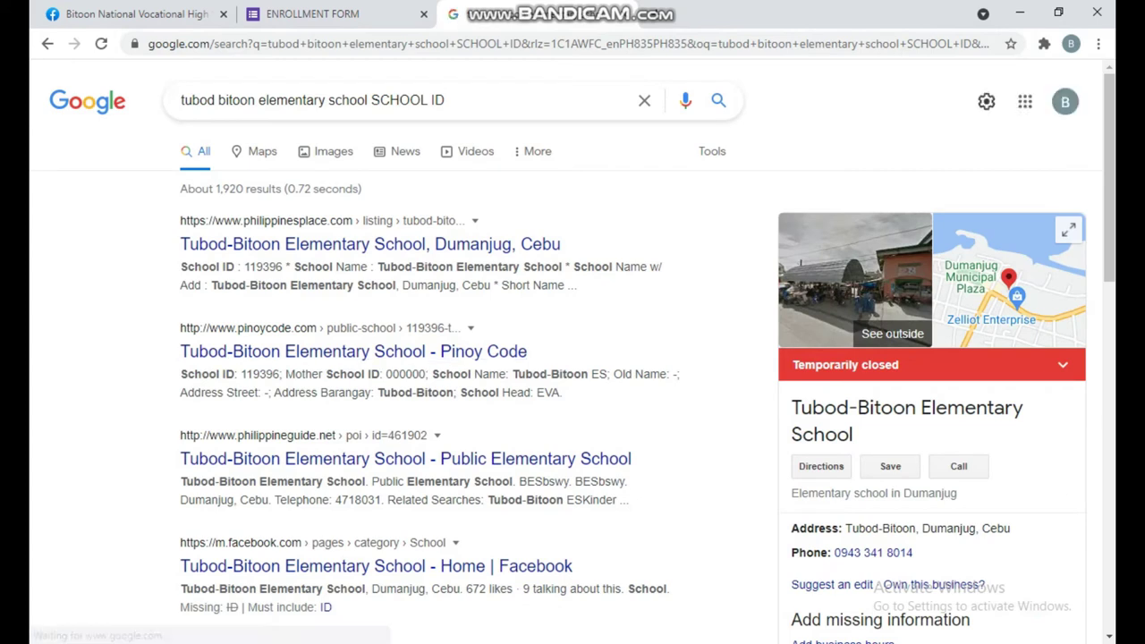
# - Copy the school ID 119396 from the first result and go back to the enrollment form
pyautogui.moveTo(244, 267); pyautogui.dragTo(282, 266)
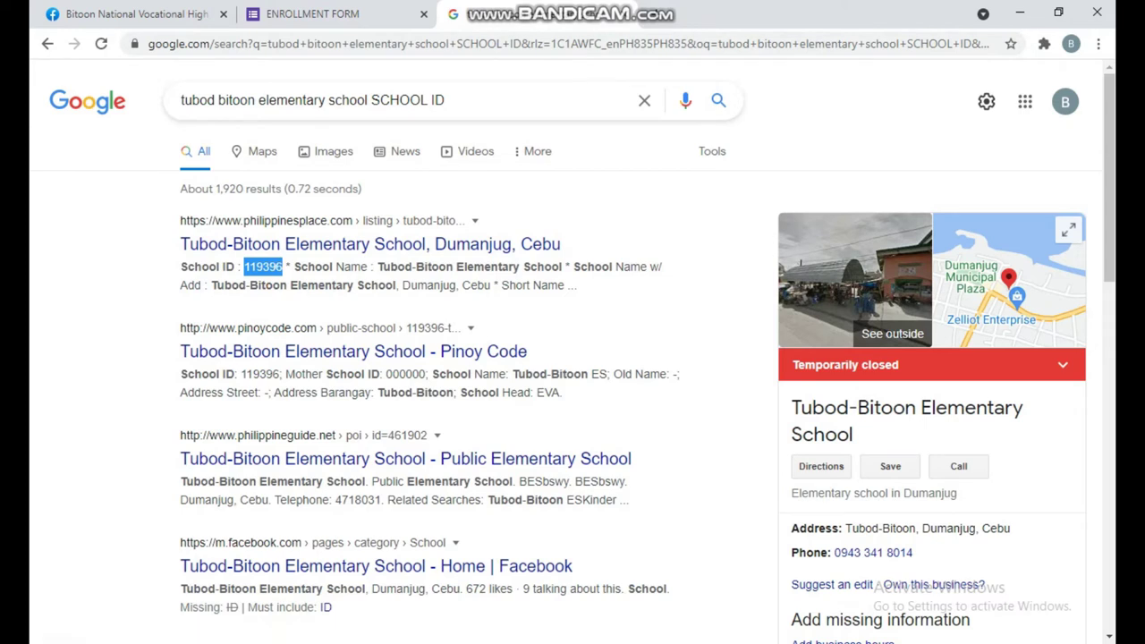
pyautogui.rightClick(279, 270)
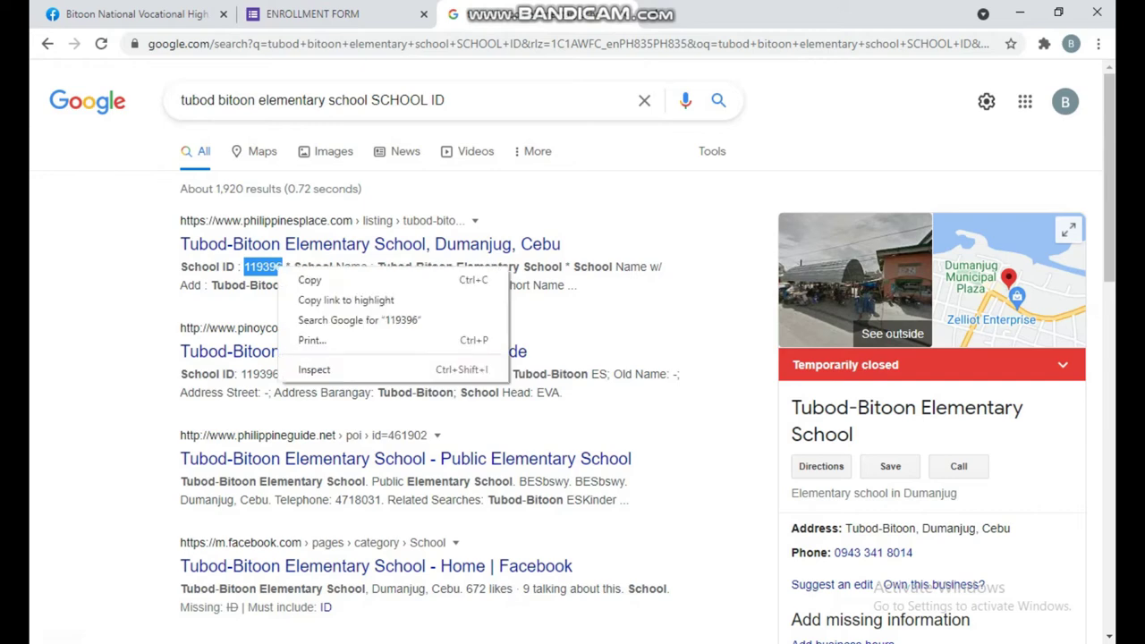
pyautogui.click(309, 280)
pyautogui.click(312, 14)
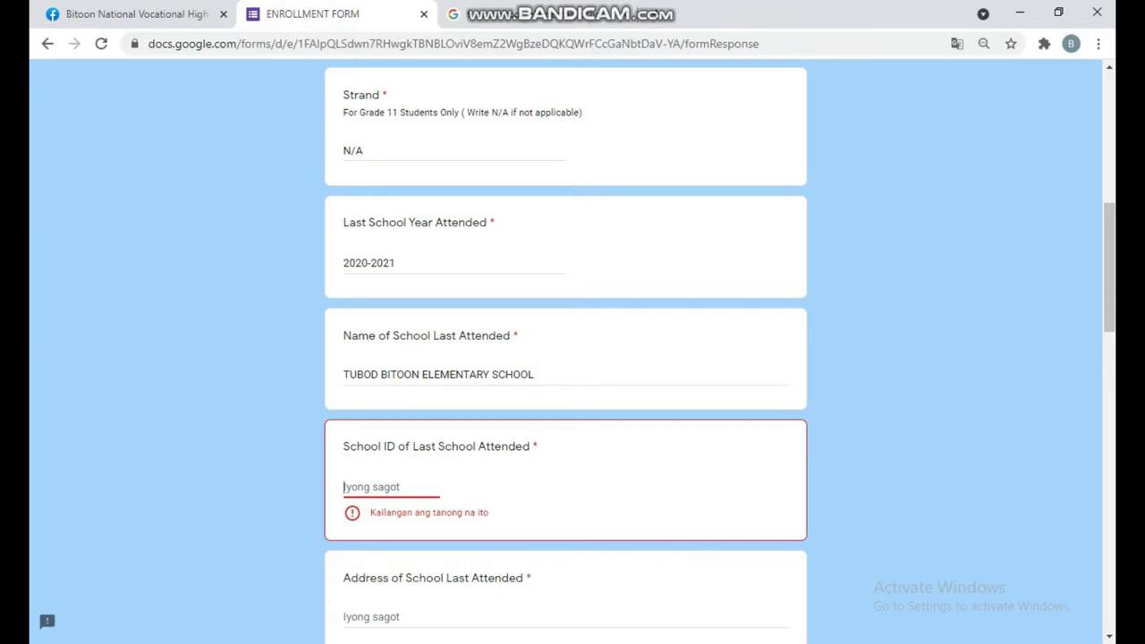
# - Paste 119396 as the School ID and enter the address TUBOD BITOON, DUMANJUG, CEBU
pyautogui.hotkey('ctrl', 'v')
pyautogui.scroll(-2, 565, 358)
pyautogui.press('Tab')
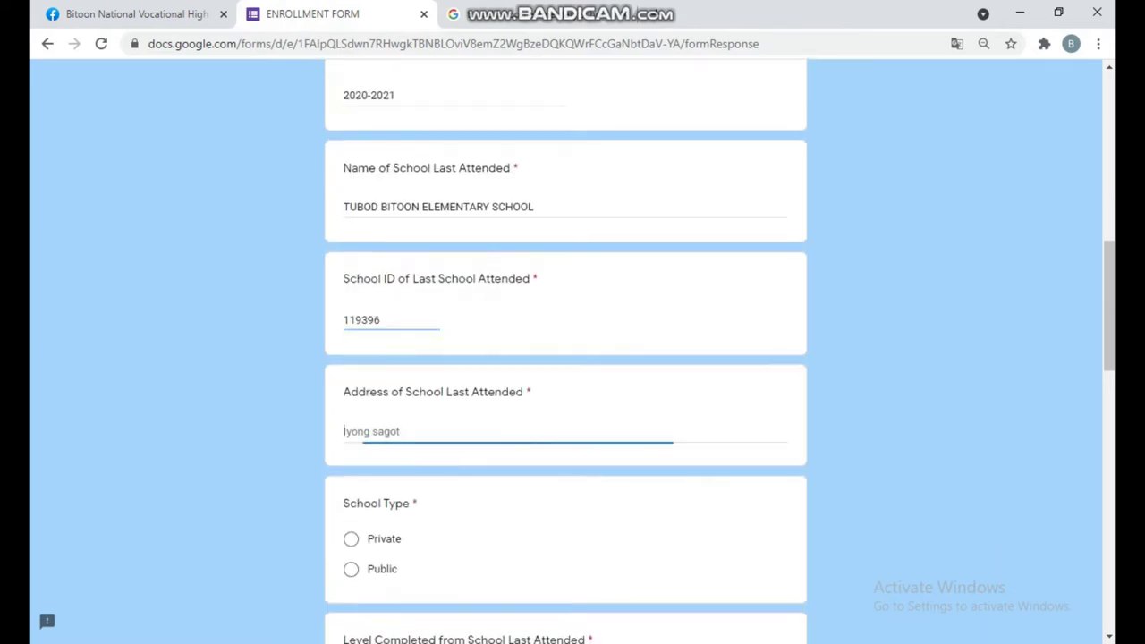
pyautogui.write('T')
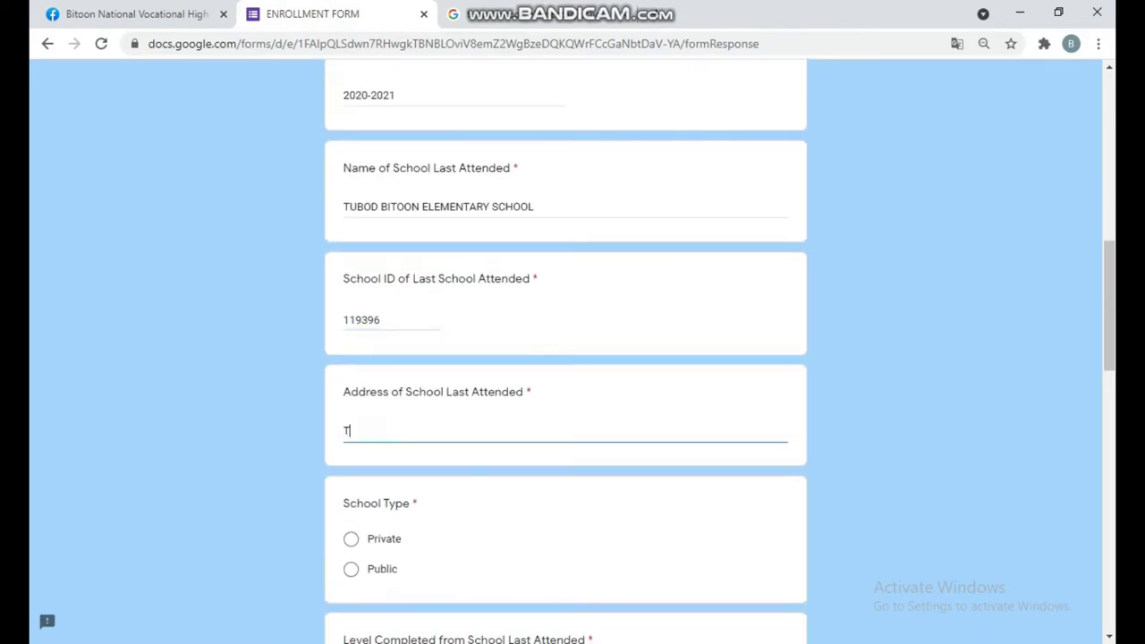
pyautogui.write('UBOD BITOON, DUMANJG')
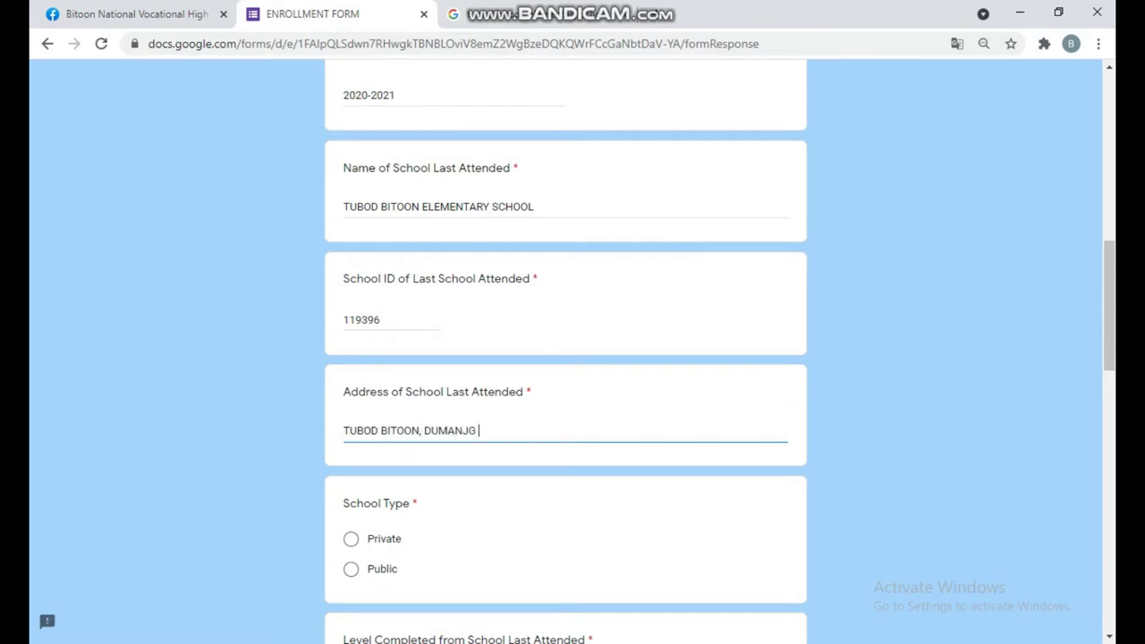
pyautogui.press('BackSpace')
pyautogui.write('UG, CEBU')
# - Choose Public school type, Grade 6 as level completed, and N/A for TVE specialization
pyautogui.scroll(-3, 566, 358)
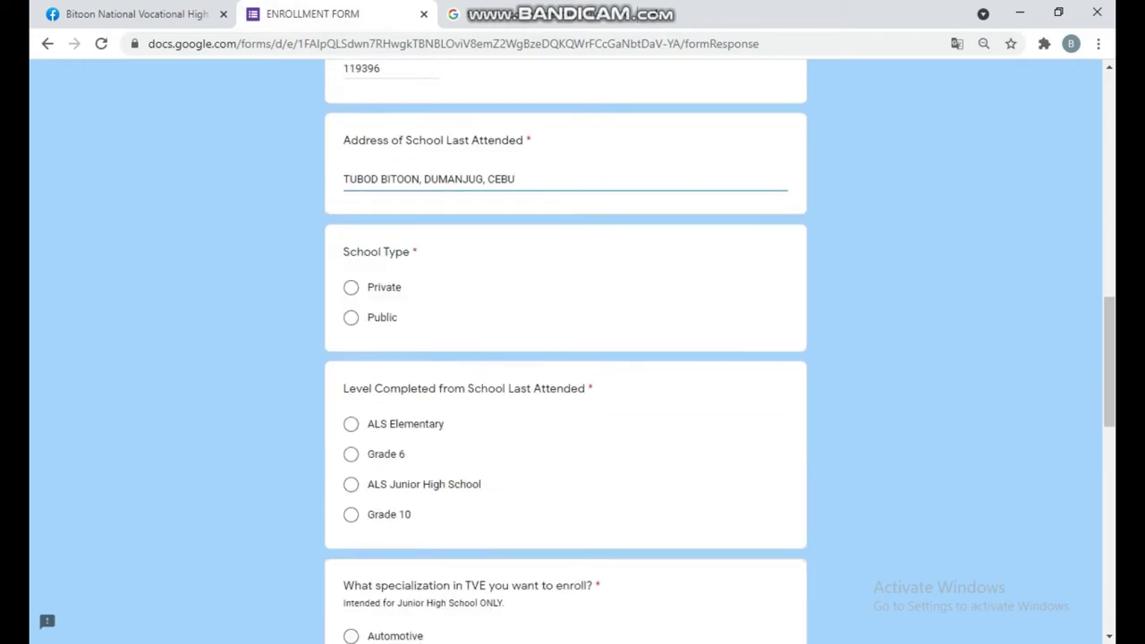
pyautogui.click(351, 317)
pyautogui.scroll(-1, 565, 357)
pyautogui.scroll(-1, 566, 357)
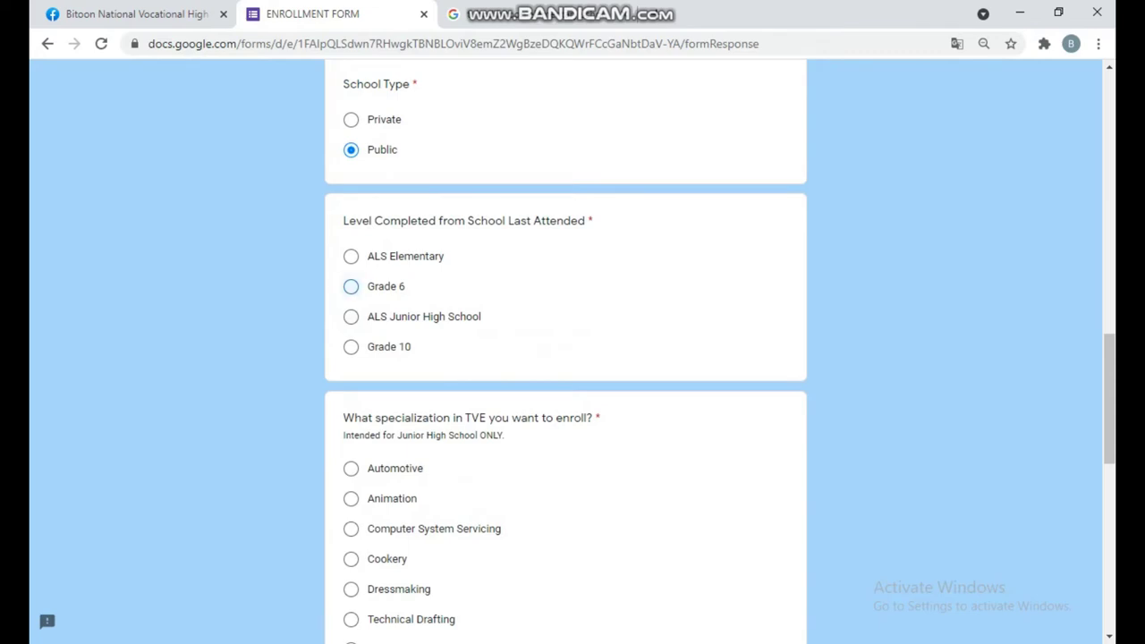
pyautogui.click(350, 286)
pyautogui.scroll(-1, 566, 358)
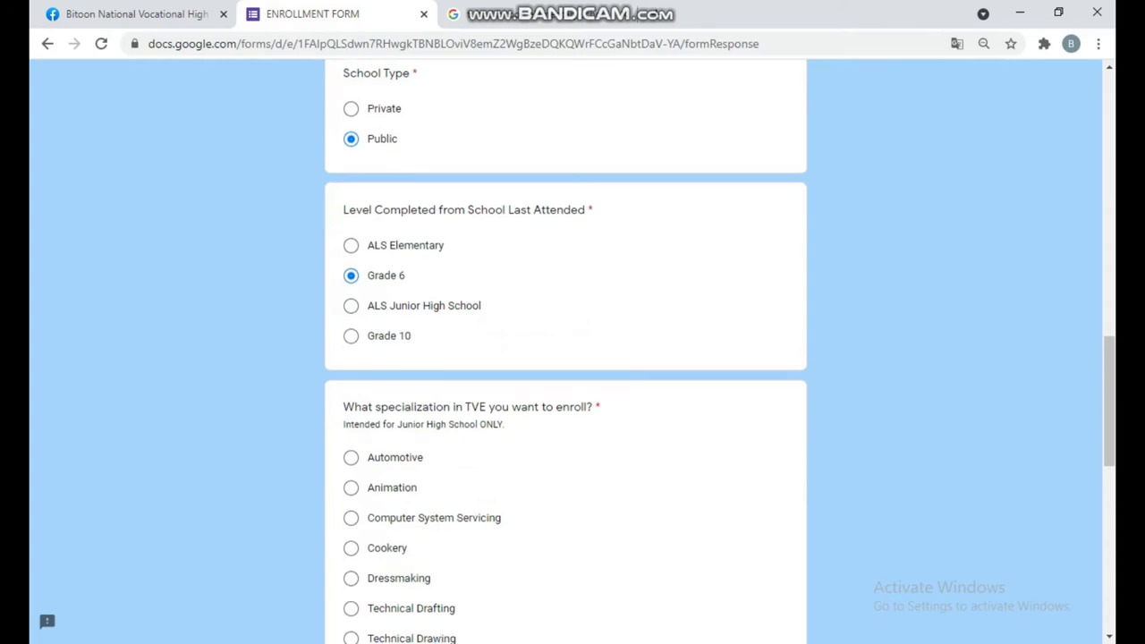
pyautogui.scroll(-5, 565, 358)
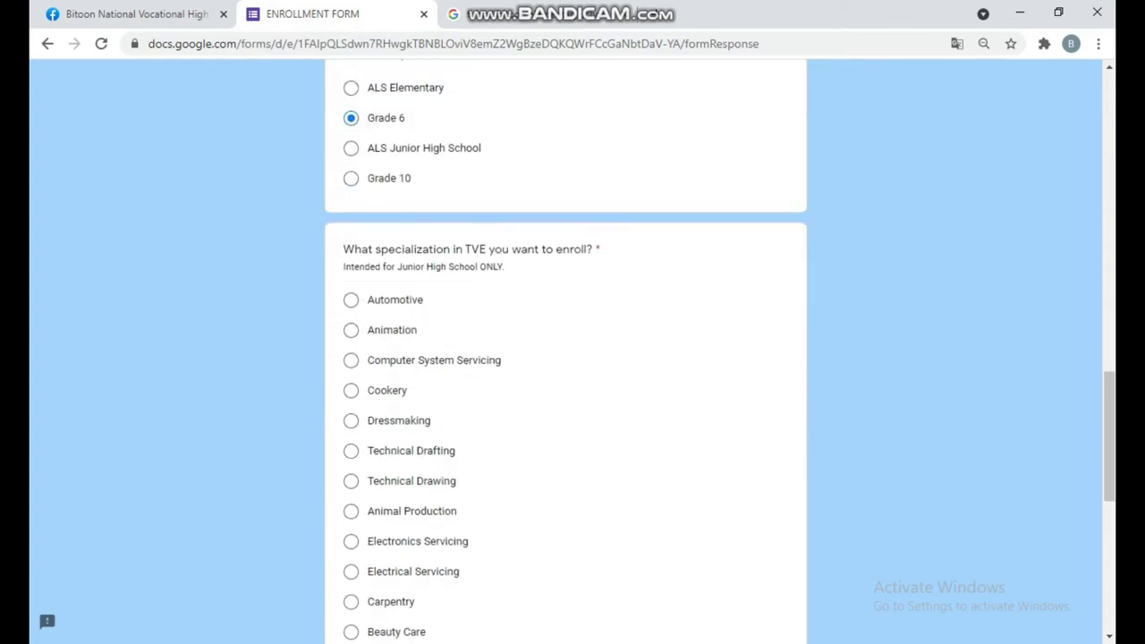
pyautogui.click(351, 387)
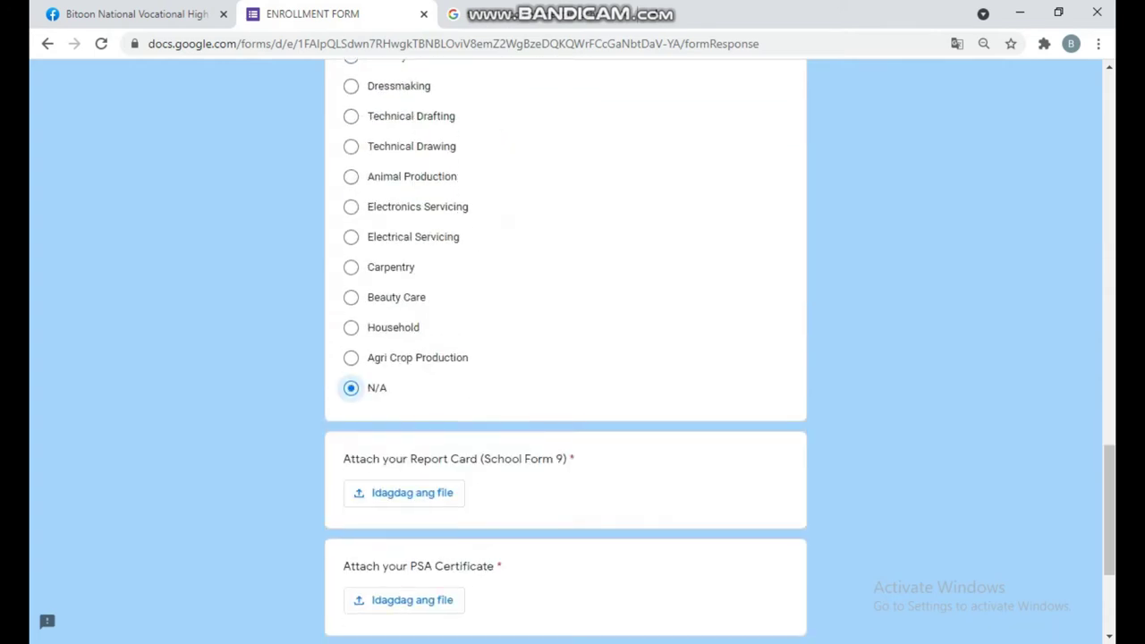
pyautogui.scroll(-2, 350, 387)
# - Upload the report card JPEG from the Desktop to the Report Card (School Form 9) question
pyautogui.scroll(-1, 403, 324)
pyautogui.click(403, 324)
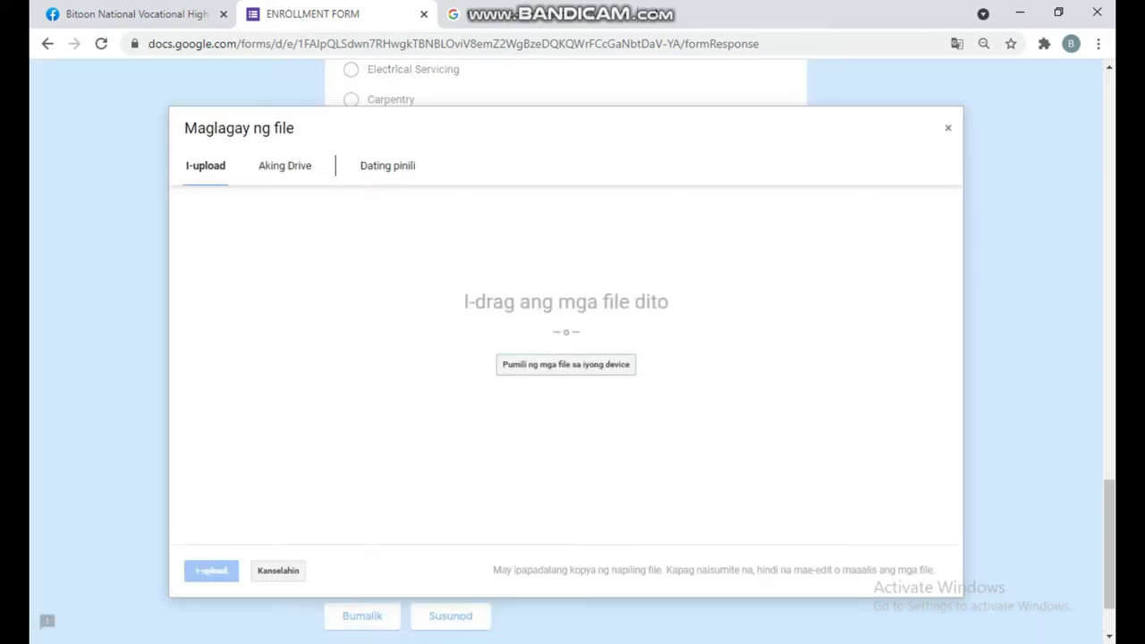
pyautogui.click(565, 364)
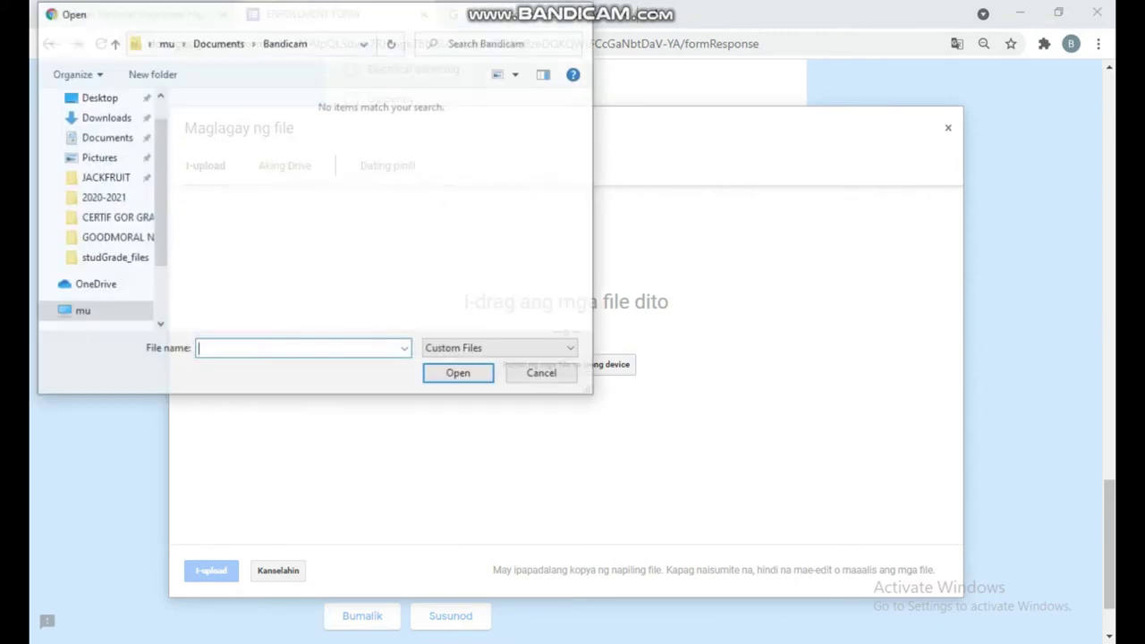
pyautogui.scroll(5, 98, 205)
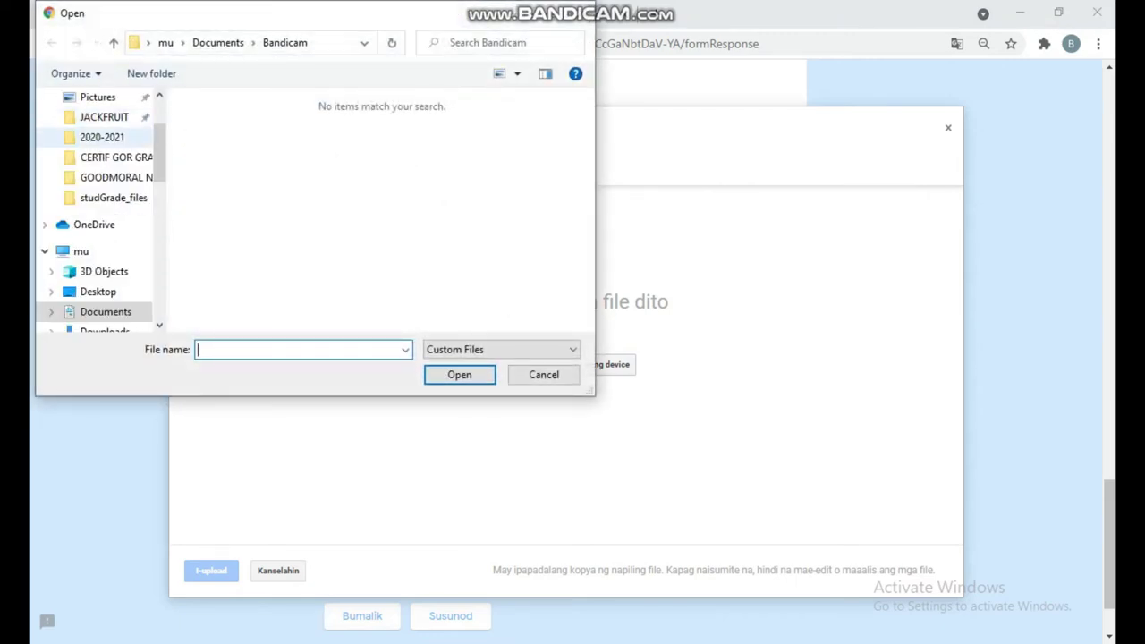
pyautogui.click(98, 131)
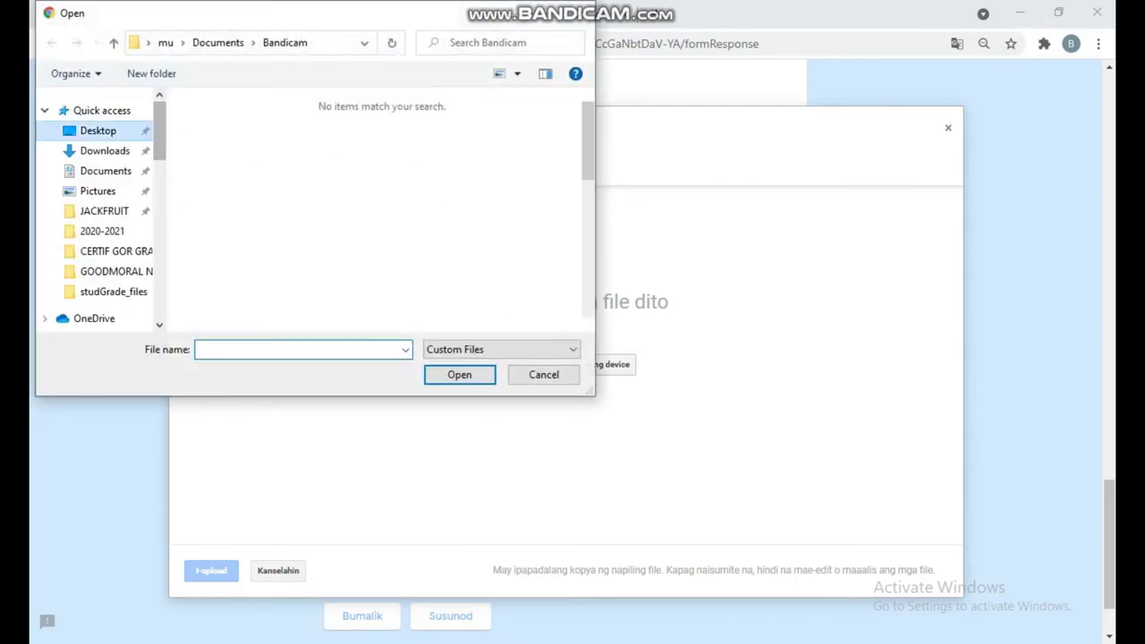
pyautogui.scroll(-10, 344, 214)
pyautogui.click(477, 161)
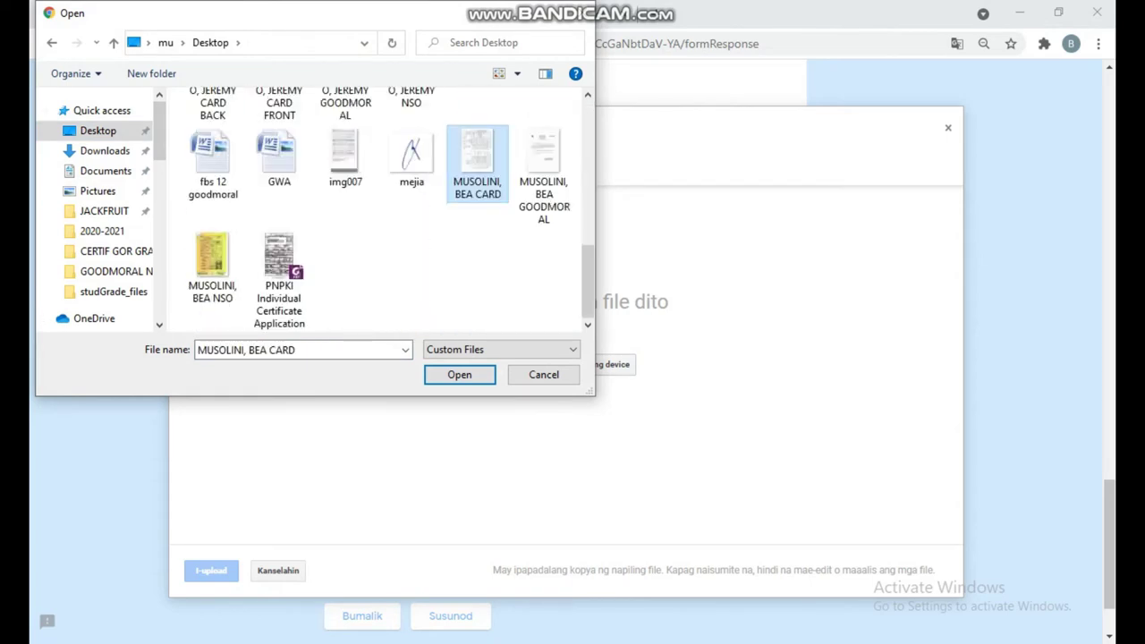
pyautogui.press('Return')
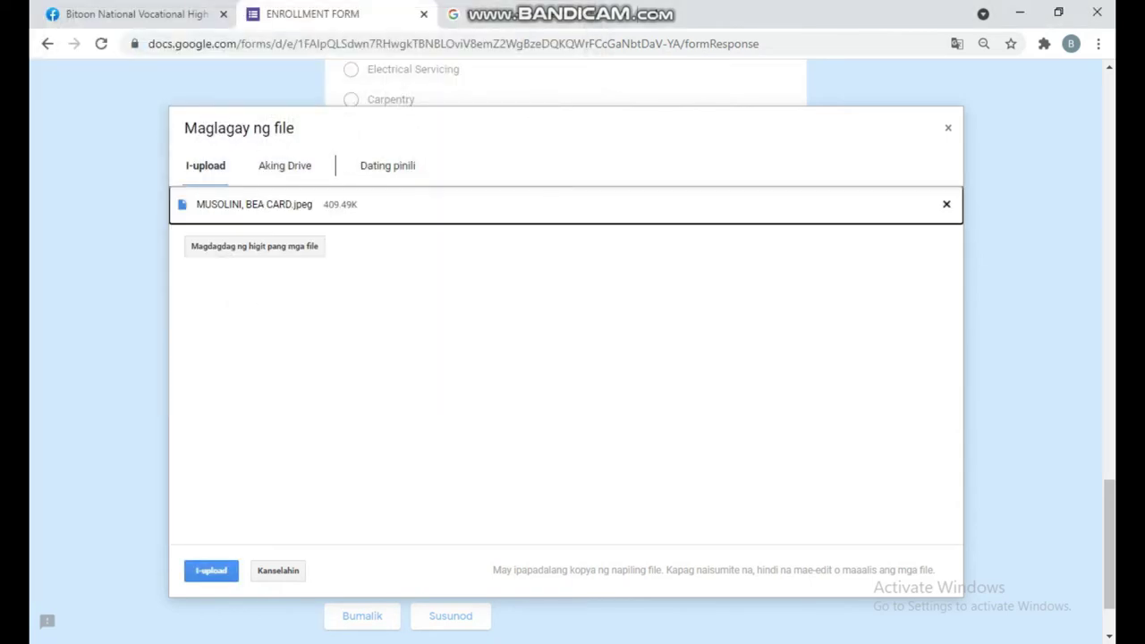
pyautogui.press('Return')
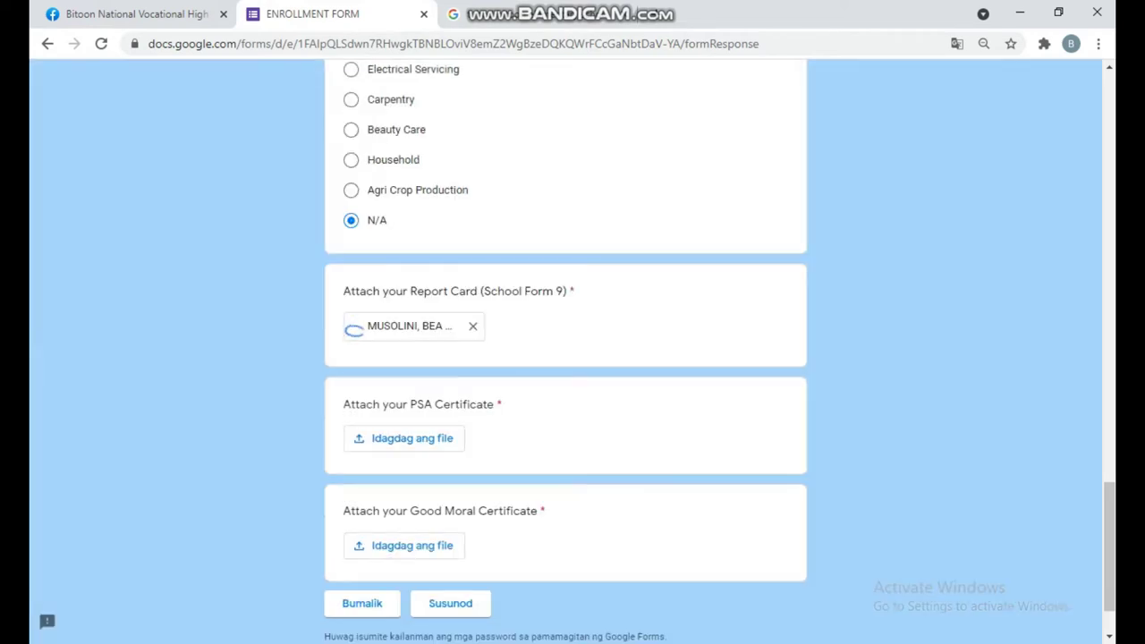
# - Upload the NSO birth certificate image to PSA Certificate, then start the Good Moral upload
pyautogui.click(403, 438)
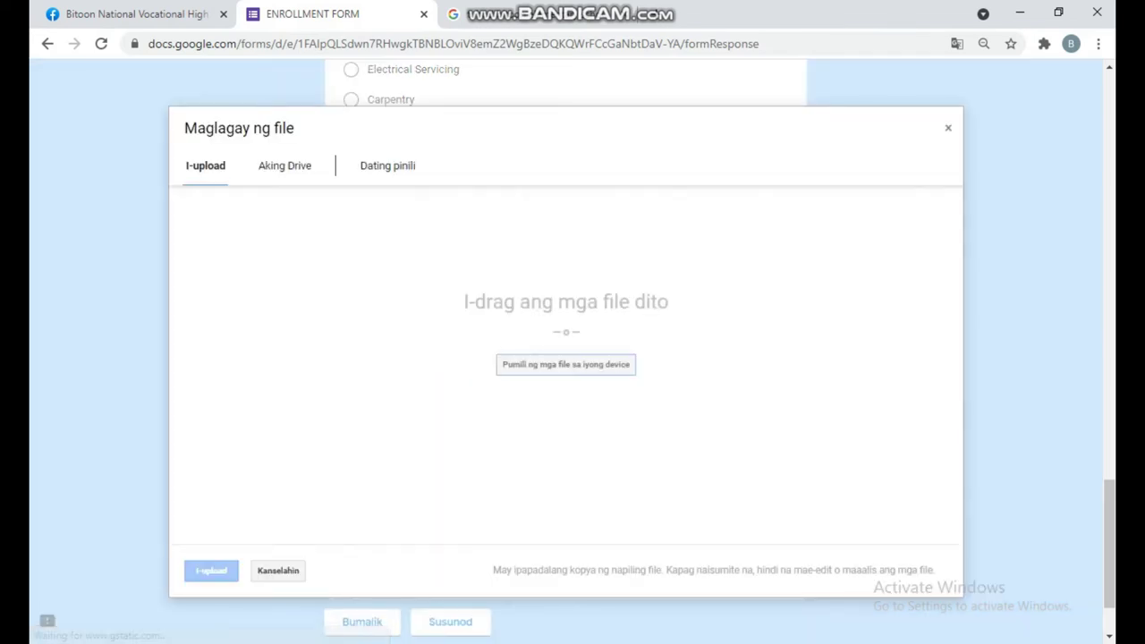
pyautogui.click(566, 364)
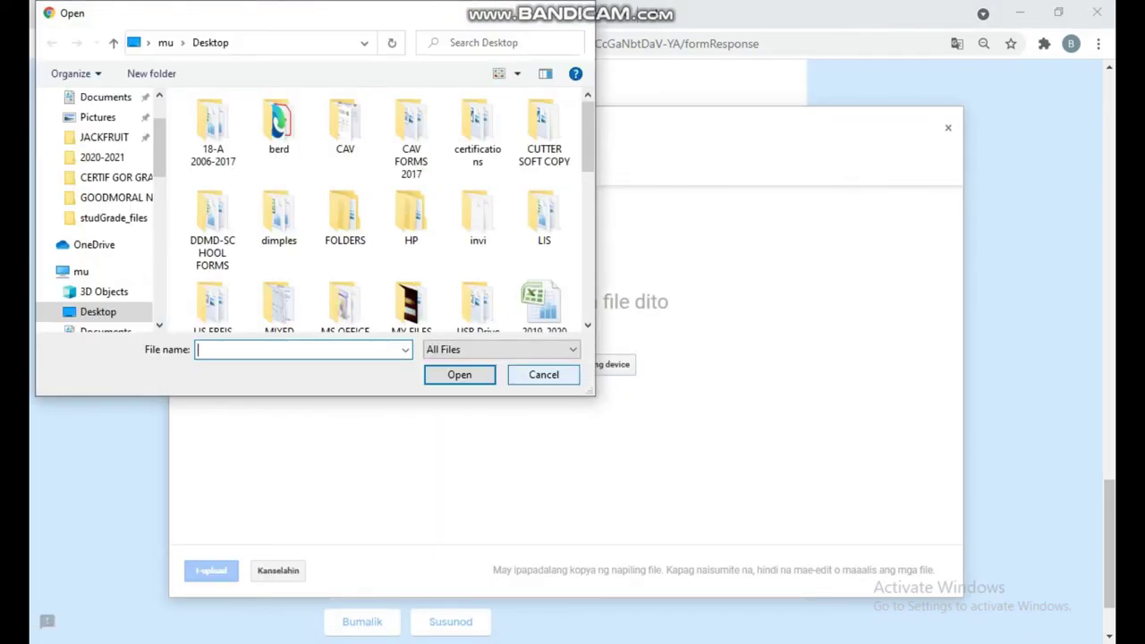
pyautogui.scroll(-5, 477, 215)
pyautogui.click(477, 188)
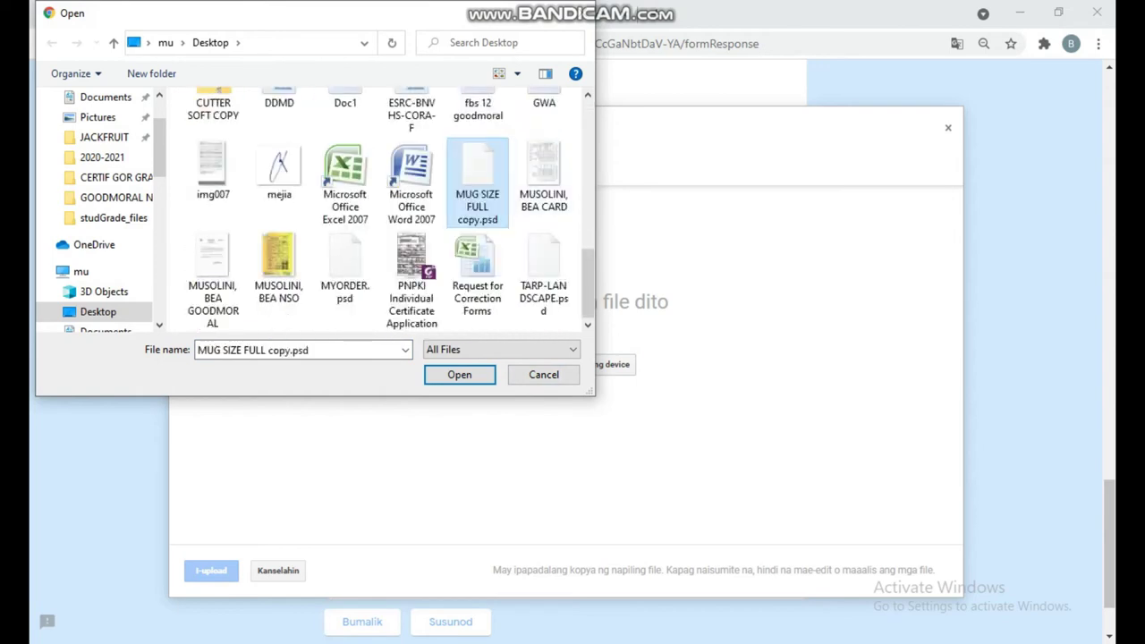
pyautogui.doubleClick(279, 268)
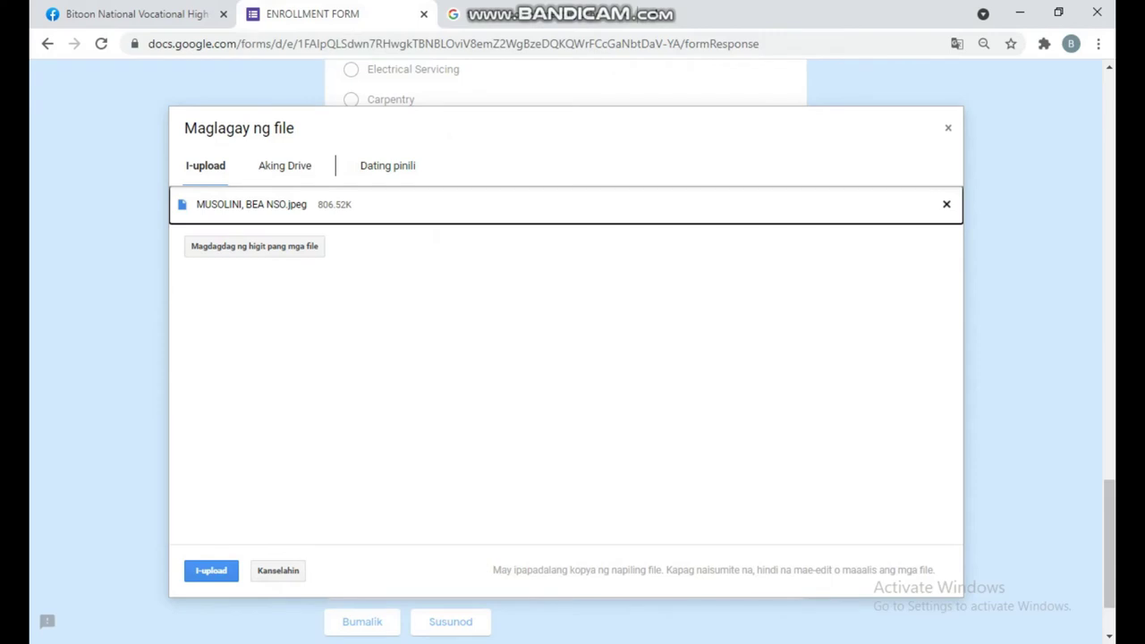
pyautogui.click(211, 571)
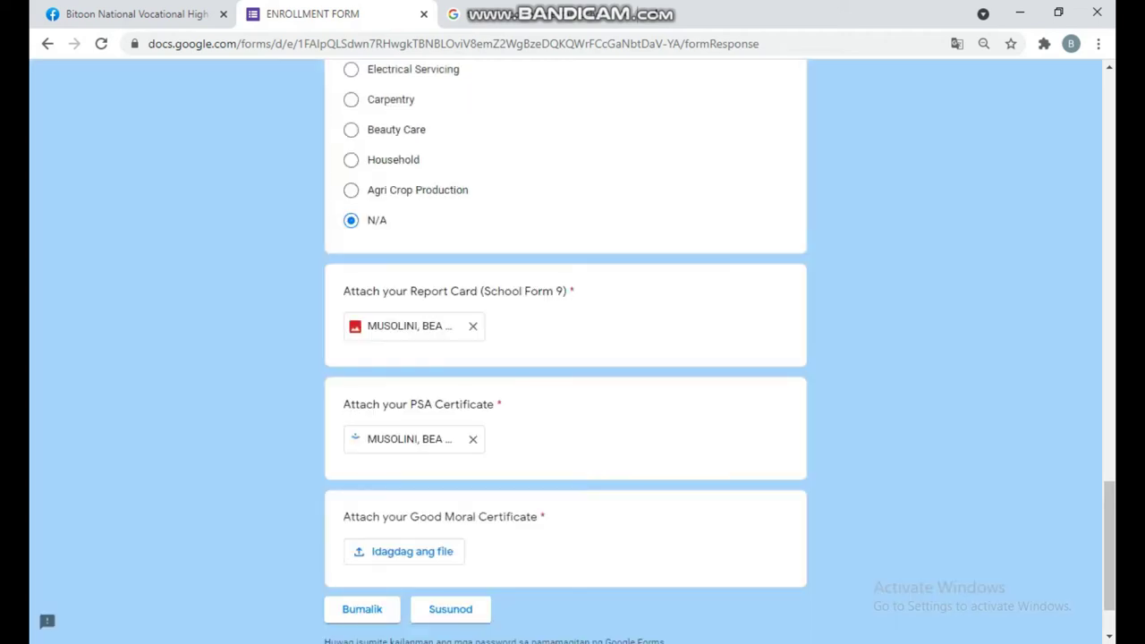
pyautogui.click(398, 549)
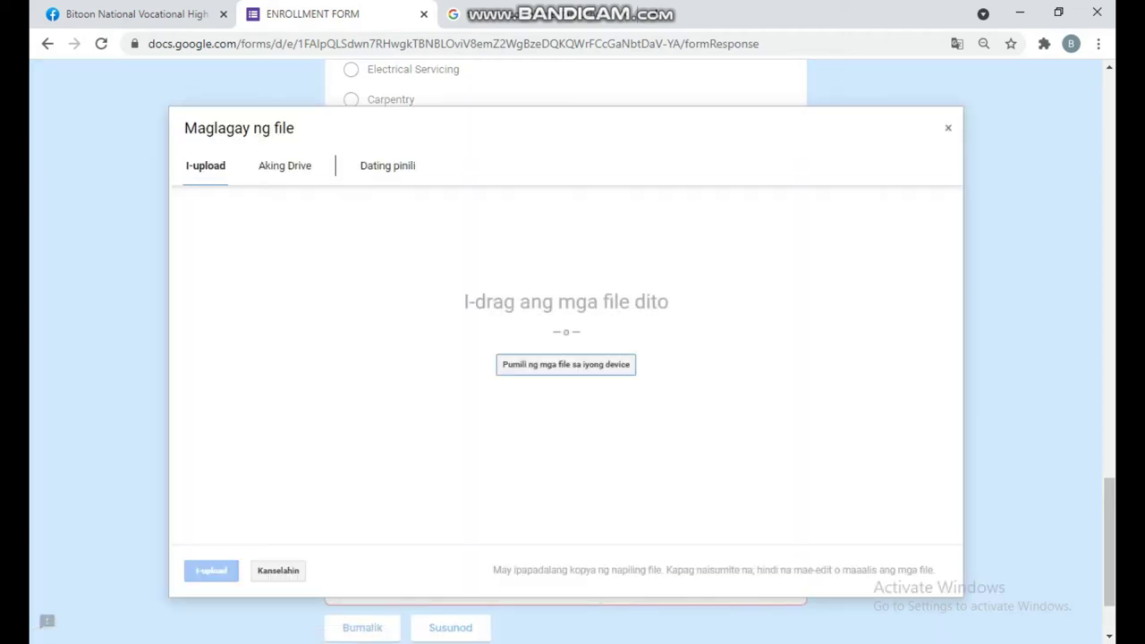
# - Upload the GOODMORAL certificate image and continue to the Student Information section
pyautogui.press('Return')
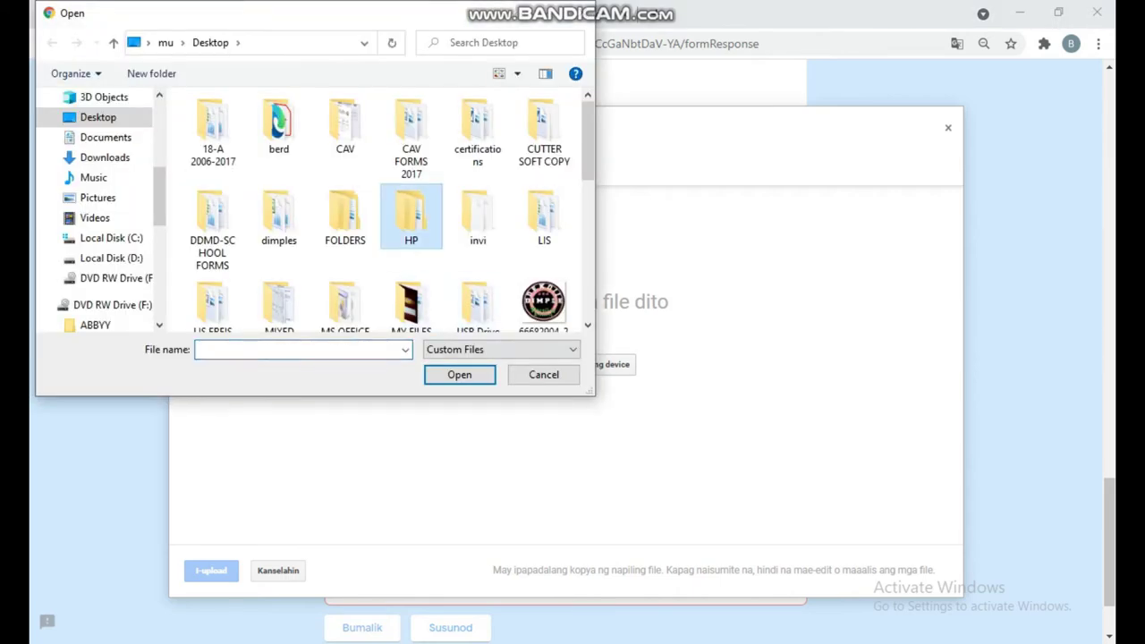
pyautogui.scroll(-2, 412, 219)
pyautogui.scroll(-4, 447, 205)
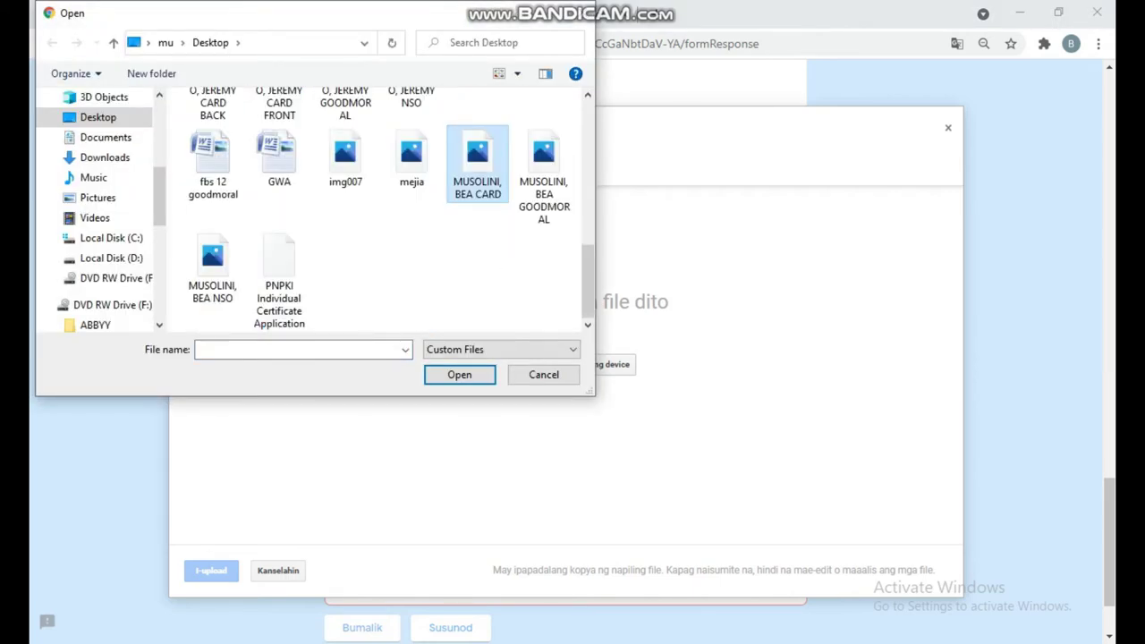
pyautogui.click(477, 163)
pyautogui.doubleClick(543, 170)
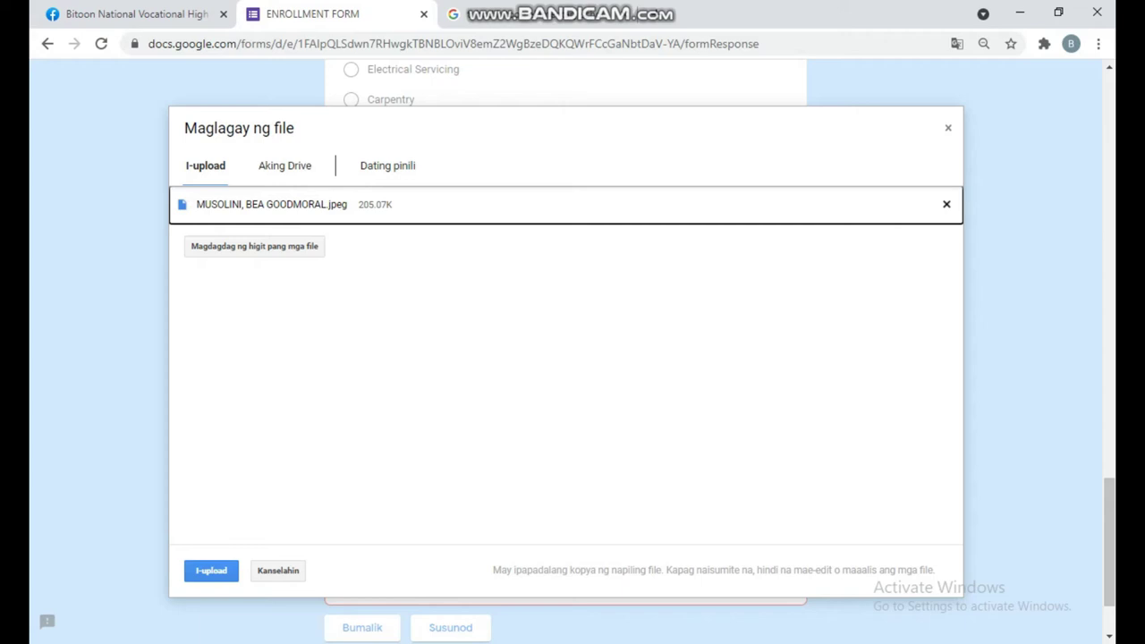
pyautogui.click(211, 570)
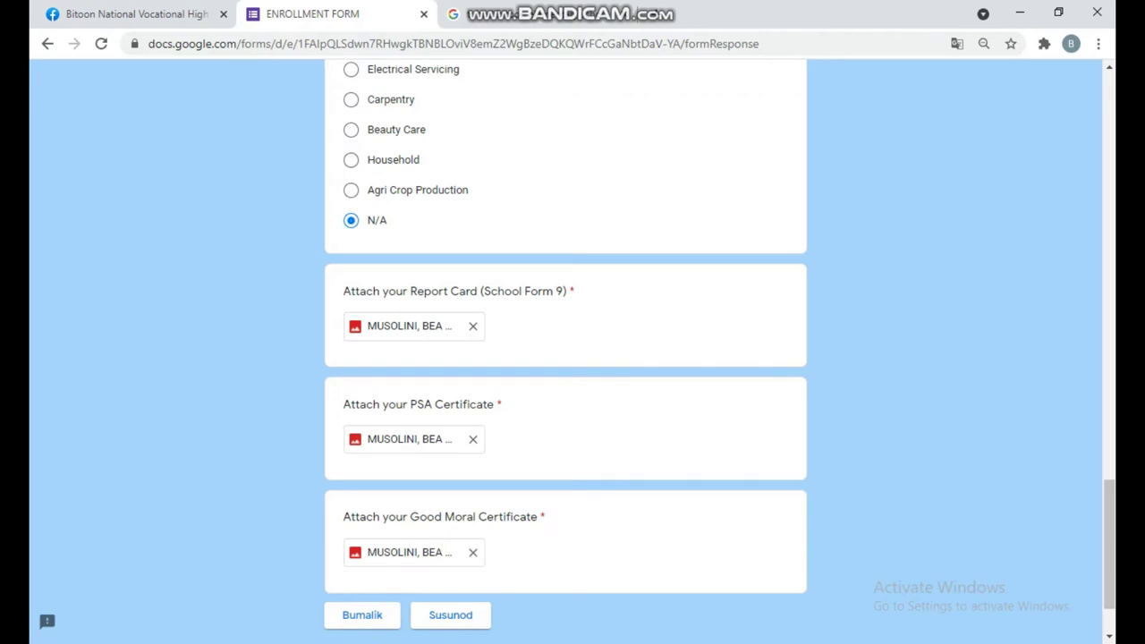
pyautogui.click(450, 614)
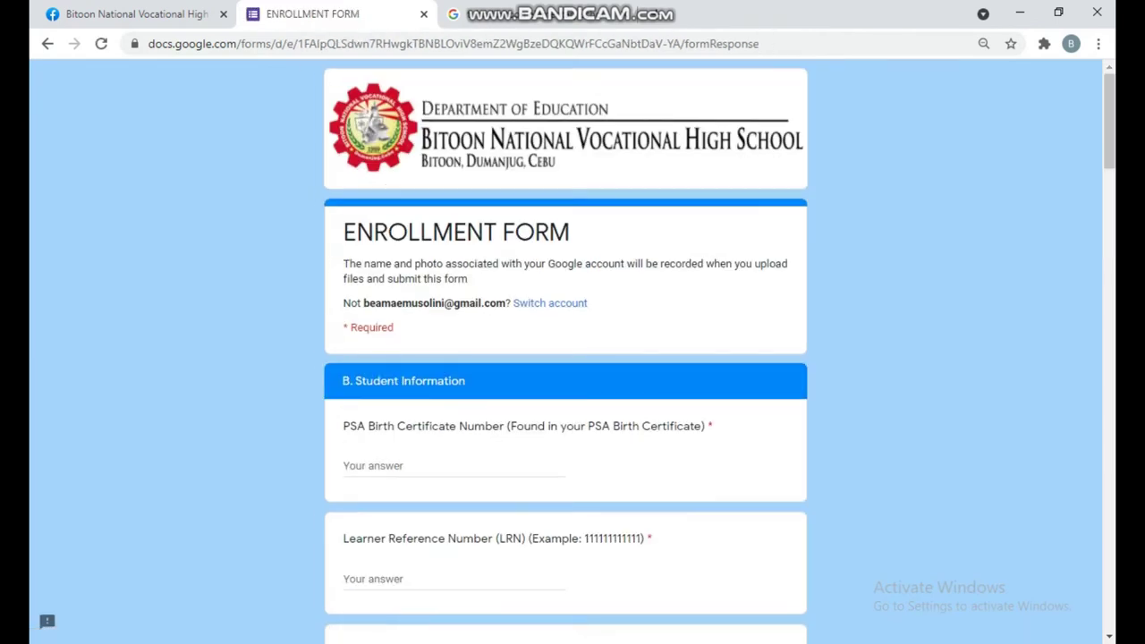
pyautogui.click(384, 383)
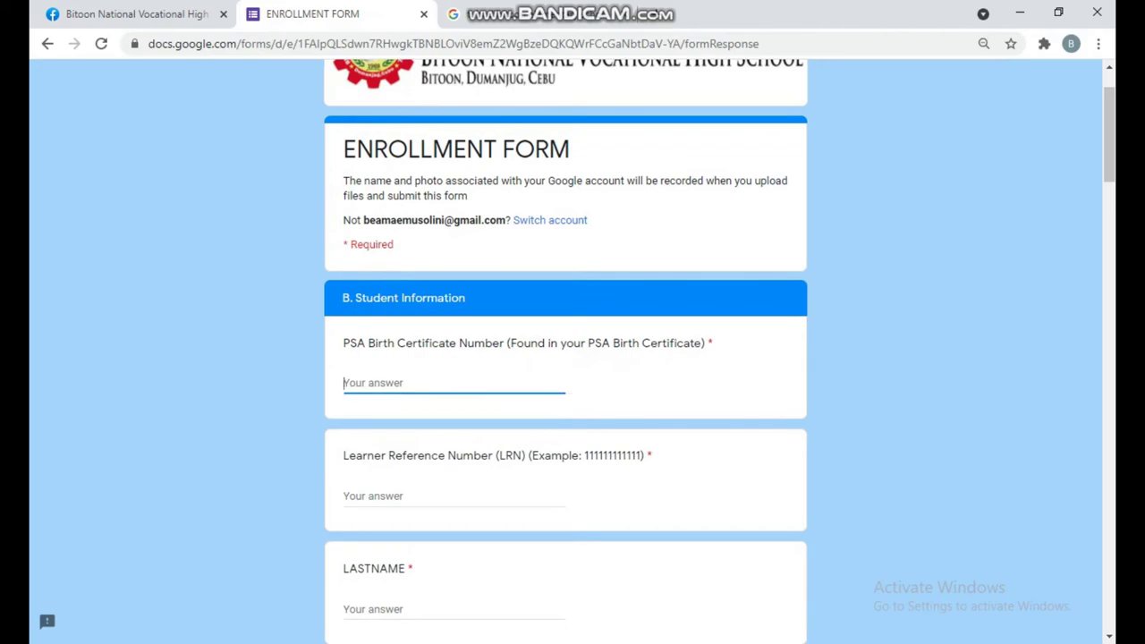
pyautogui.click(1028, 268)
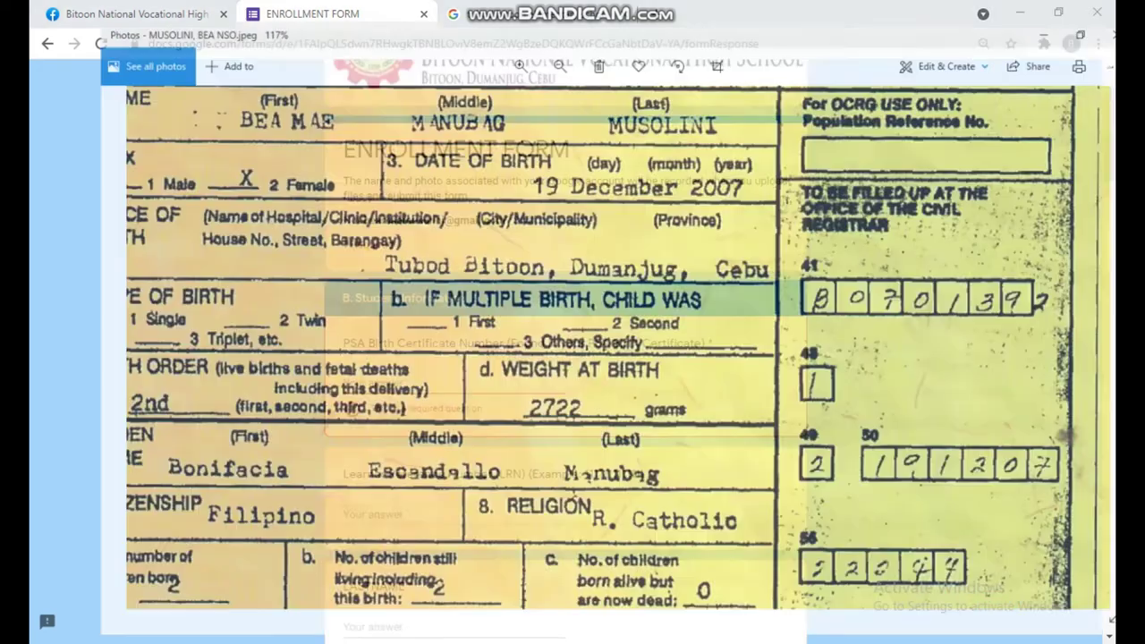
pyautogui.scroll(3, 572, 343)
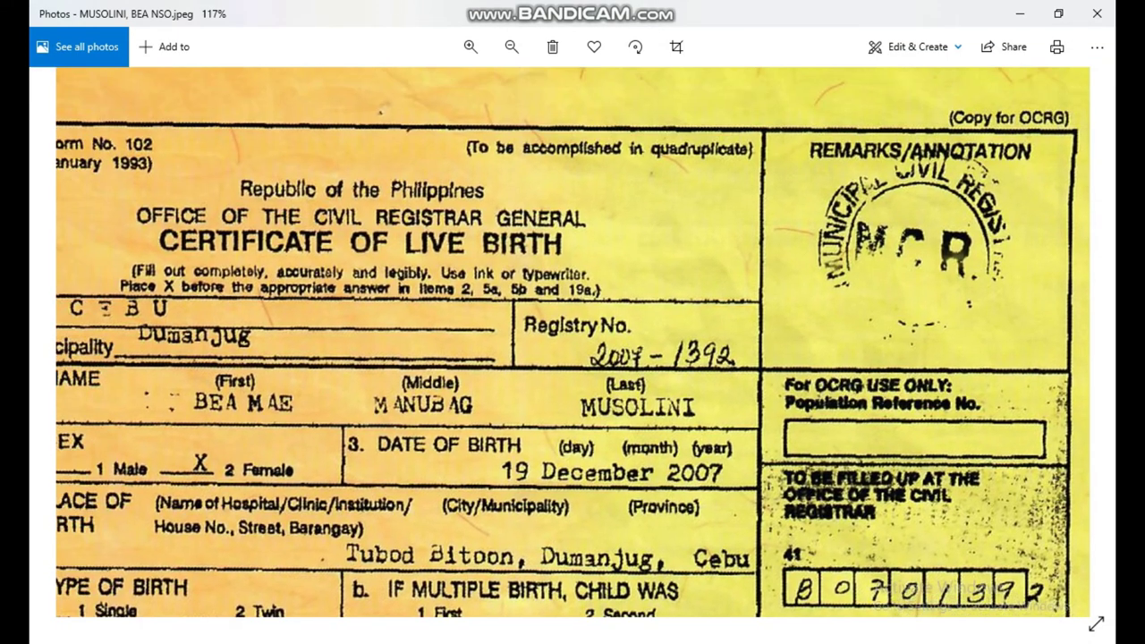
pyautogui.keyDown('ctrl'); pyautogui.scroll(3, 572, 268); pyautogui.keyUp('ctrl')
pyautogui.keyDown('ctrl'); pyautogui.scroll(-1, 573, 342); pyautogui.keyUp('ctrl')
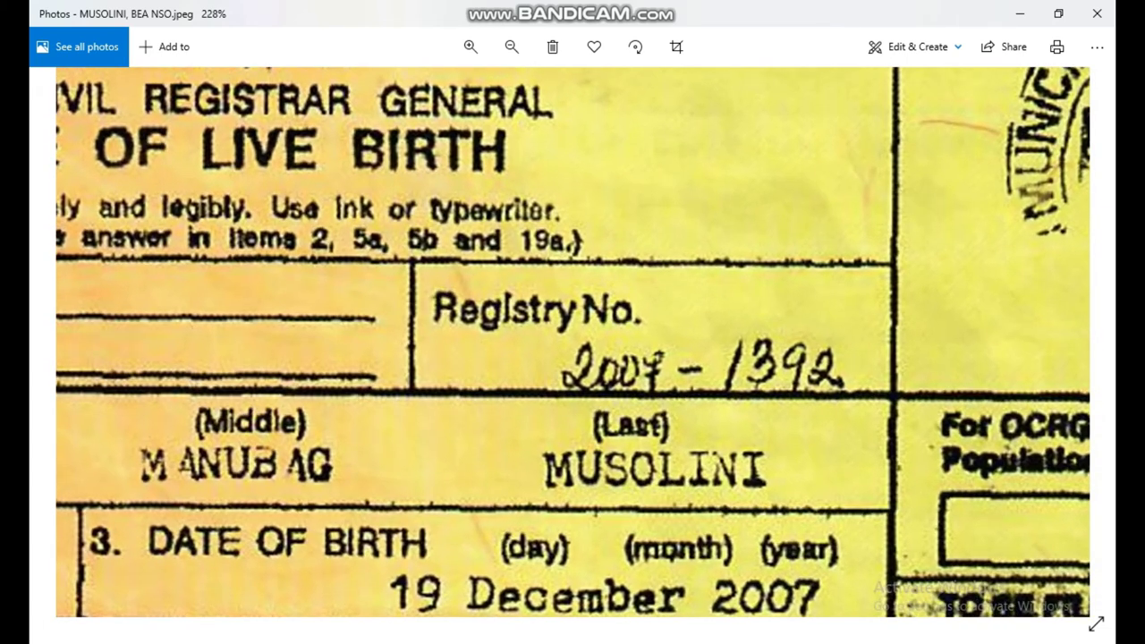
pyautogui.keyDown('ctrl'); pyautogui.scroll(-1, 573, 343); pyautogui.keyUp('ctrl')
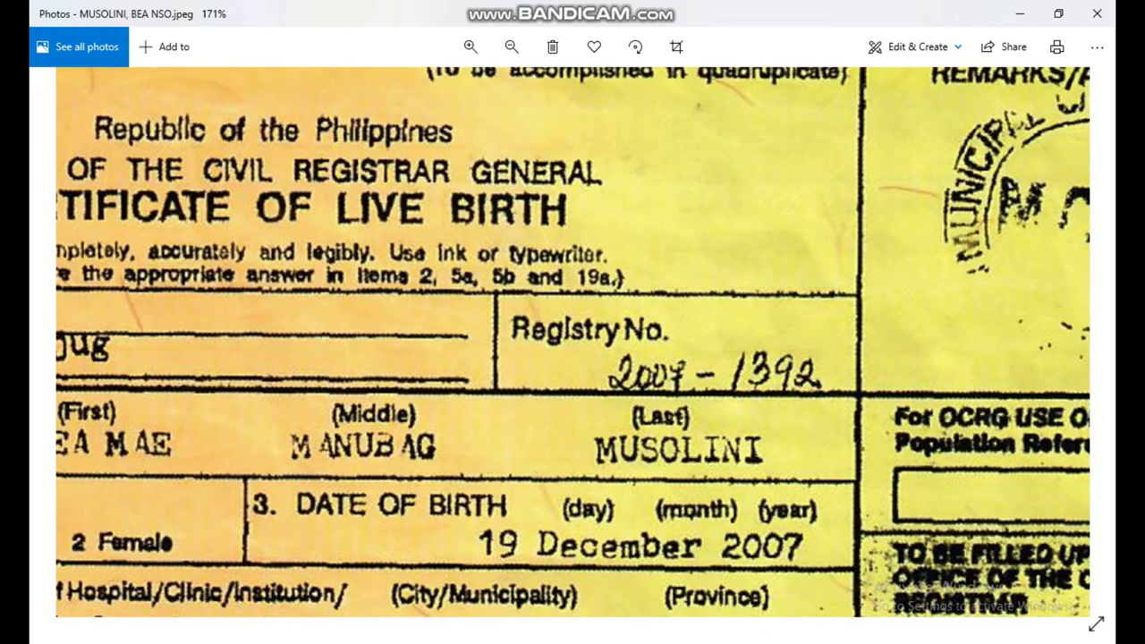
pyautogui.click(1131, 356)
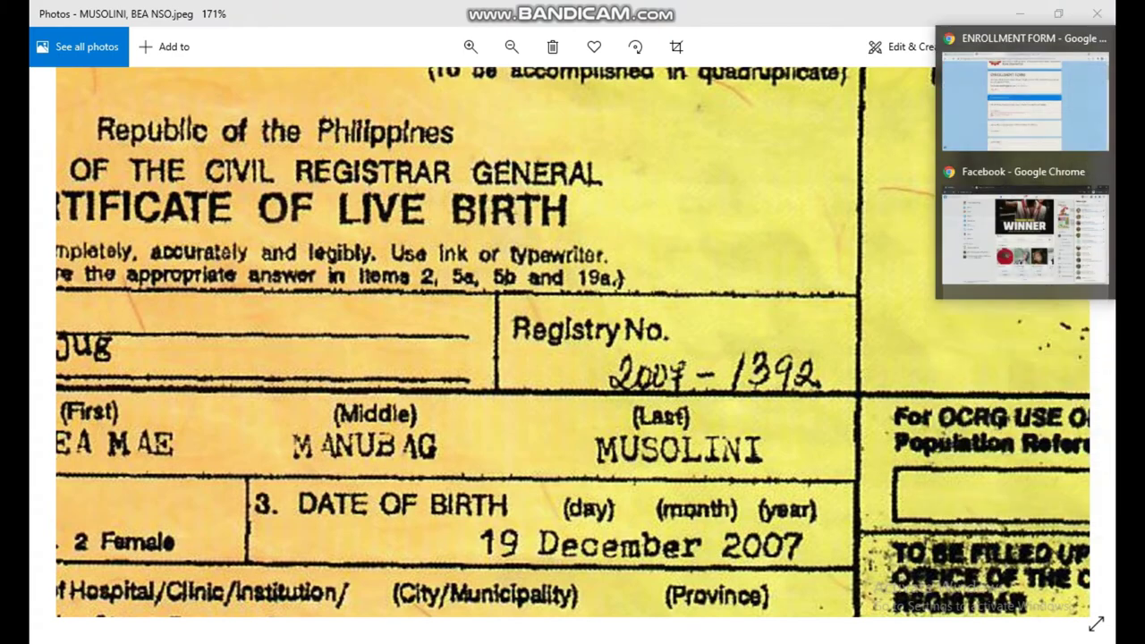
pyautogui.click(1023, 89)
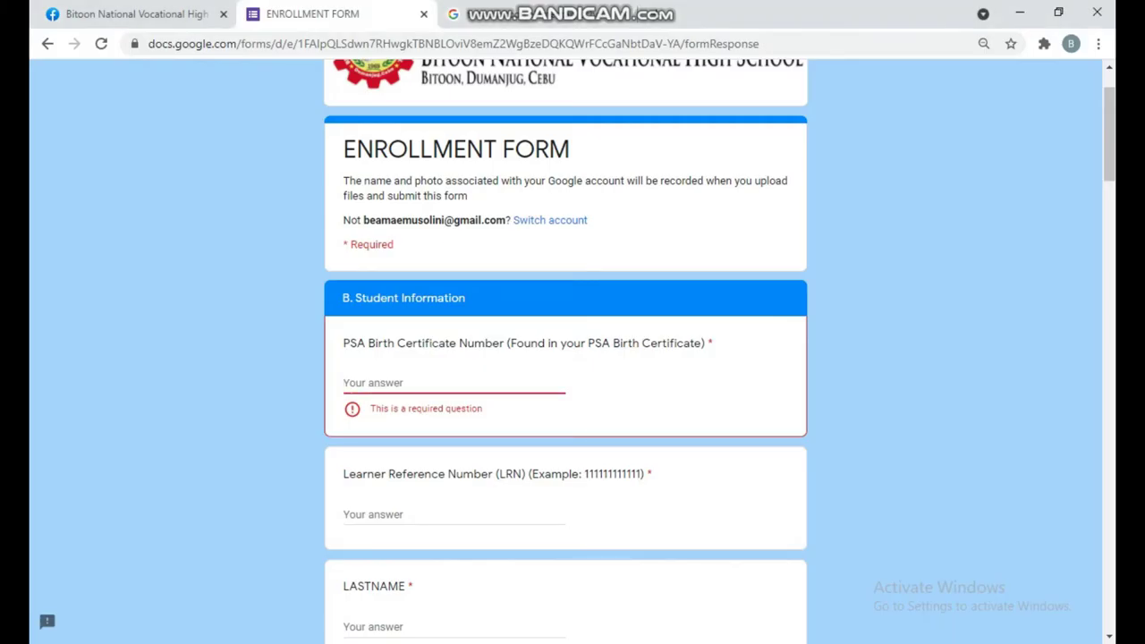
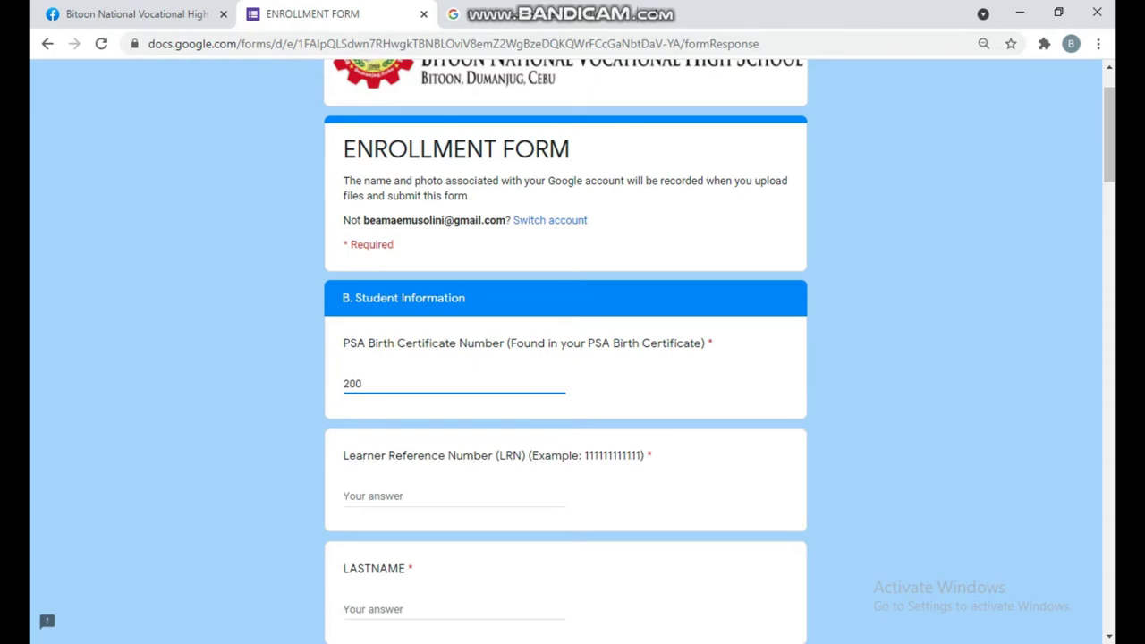
# - Enter the birth certificate's registry number as the PSA Birth Certificate Number, checking it against the photo
pyautogui.click(1022, 269)
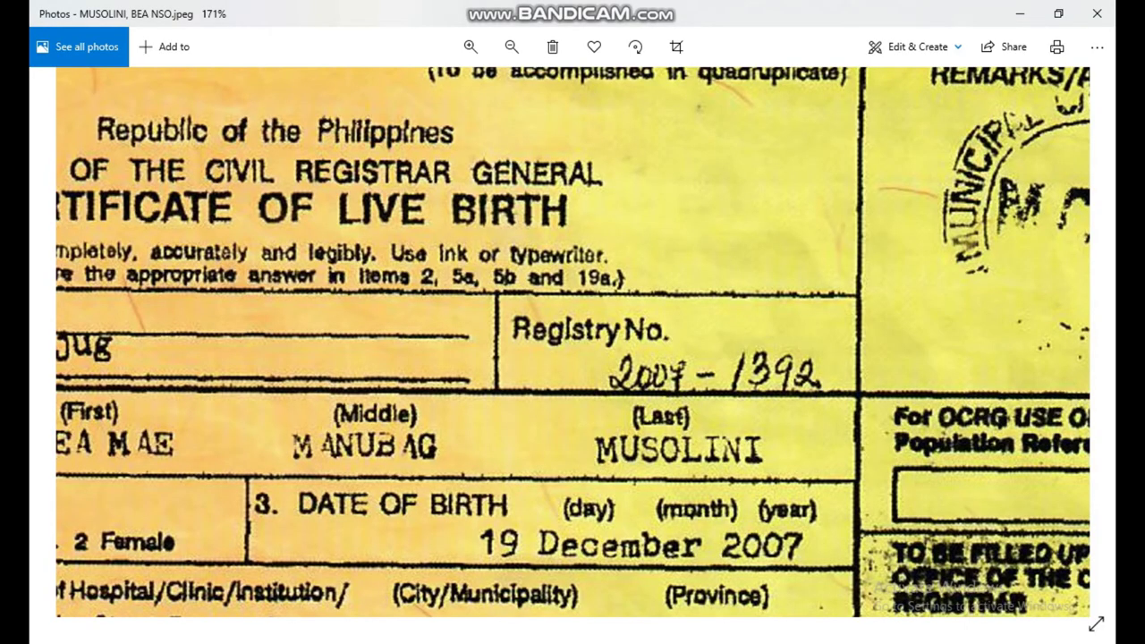
pyautogui.scroll(3, 756, 364)
pyautogui.scroll(-3, 756, 364)
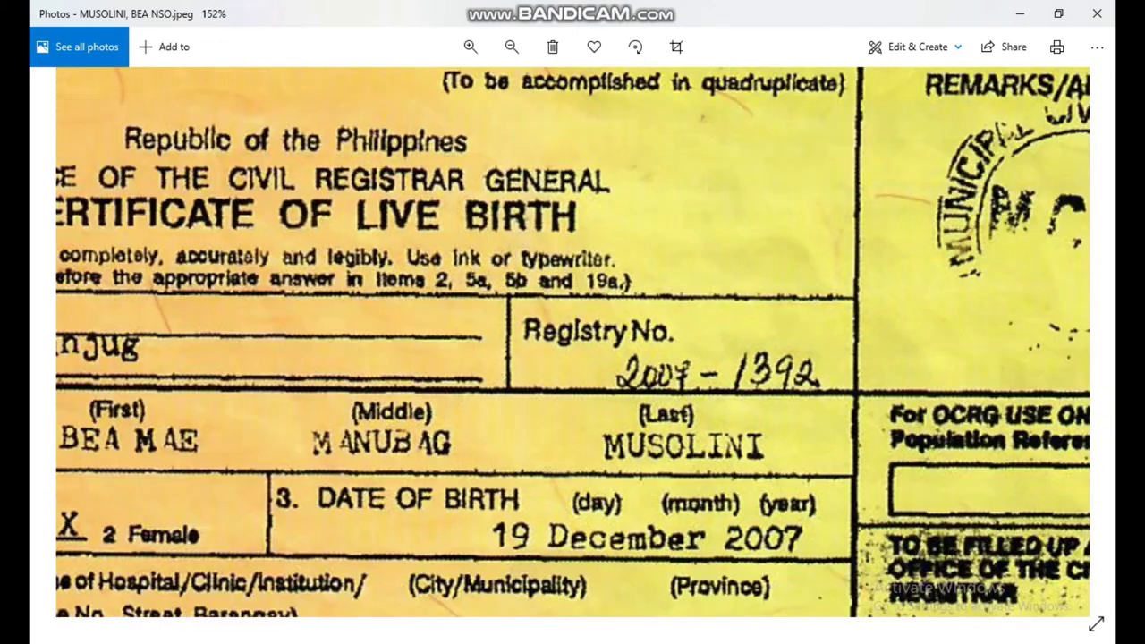
pyautogui.click(1024, 196)
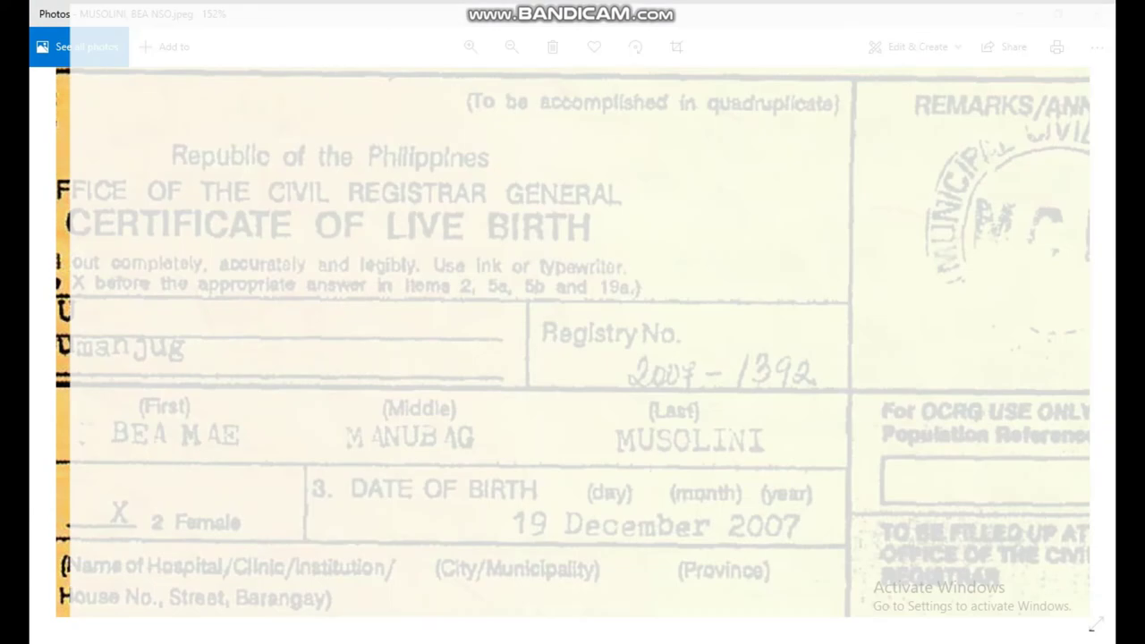
pyautogui.click(1024, 81)
pyautogui.scroll(-3, 573, 349)
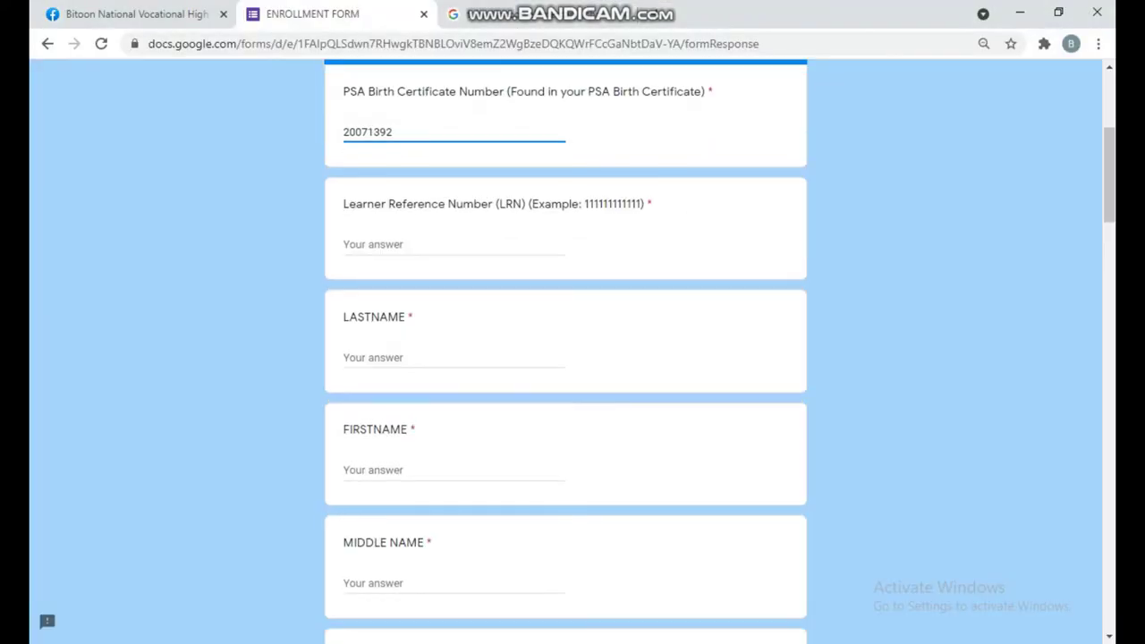
pyautogui.click(403, 244)
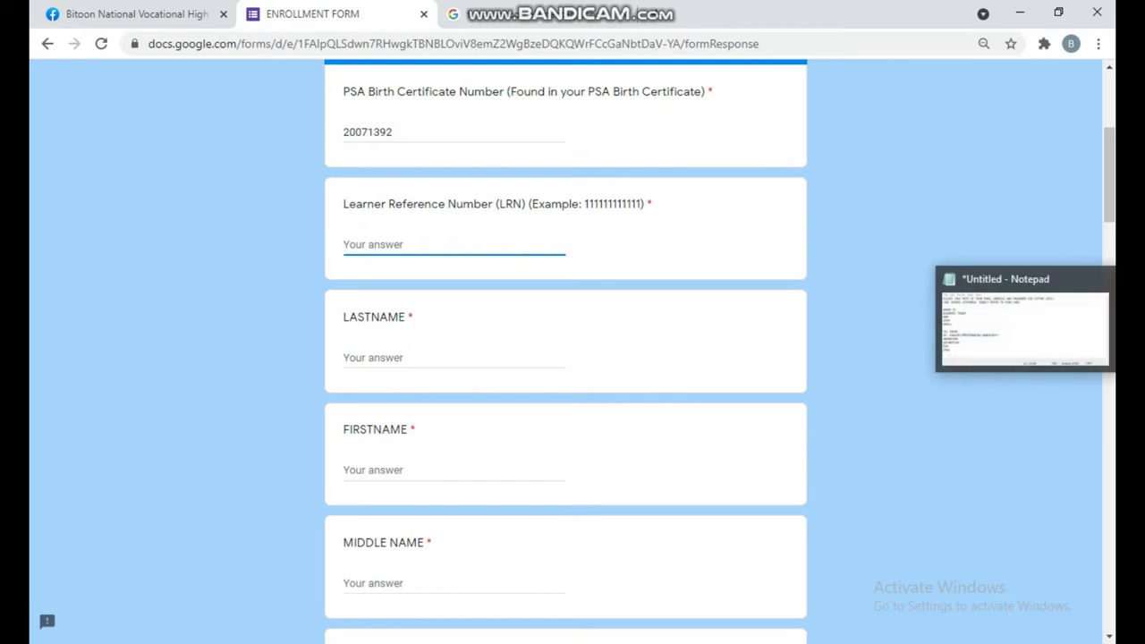
# - Prefix the Notepad reminder line with 'LRN /' and minimize Notepad
pyautogui.click(1027, 320)
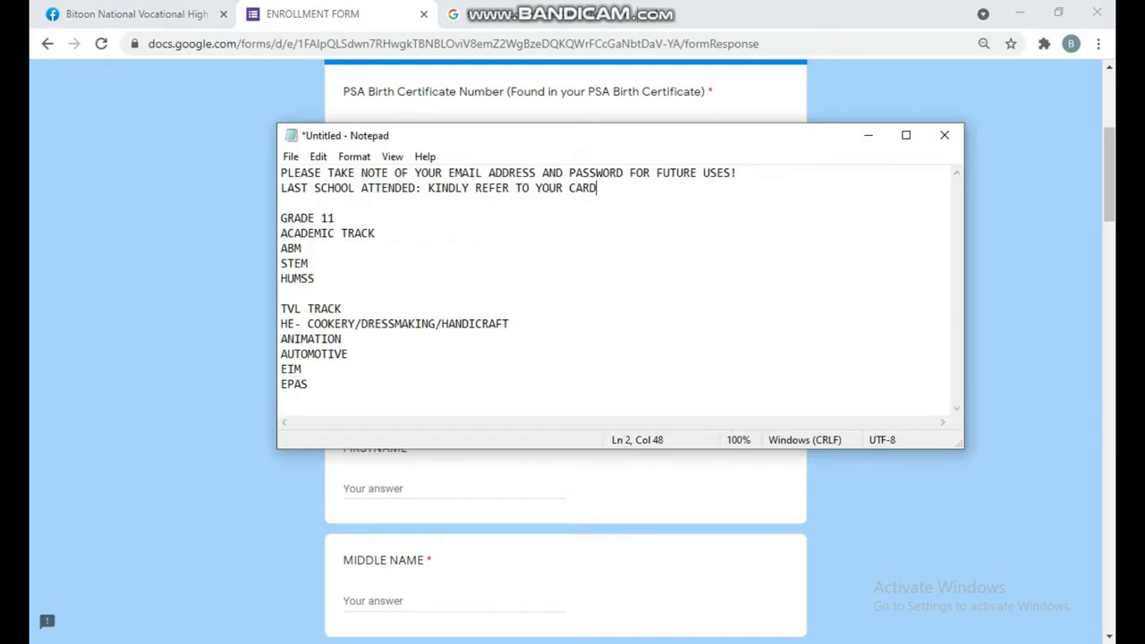
pyautogui.click(281, 187)
pyautogui.write('LRN ')
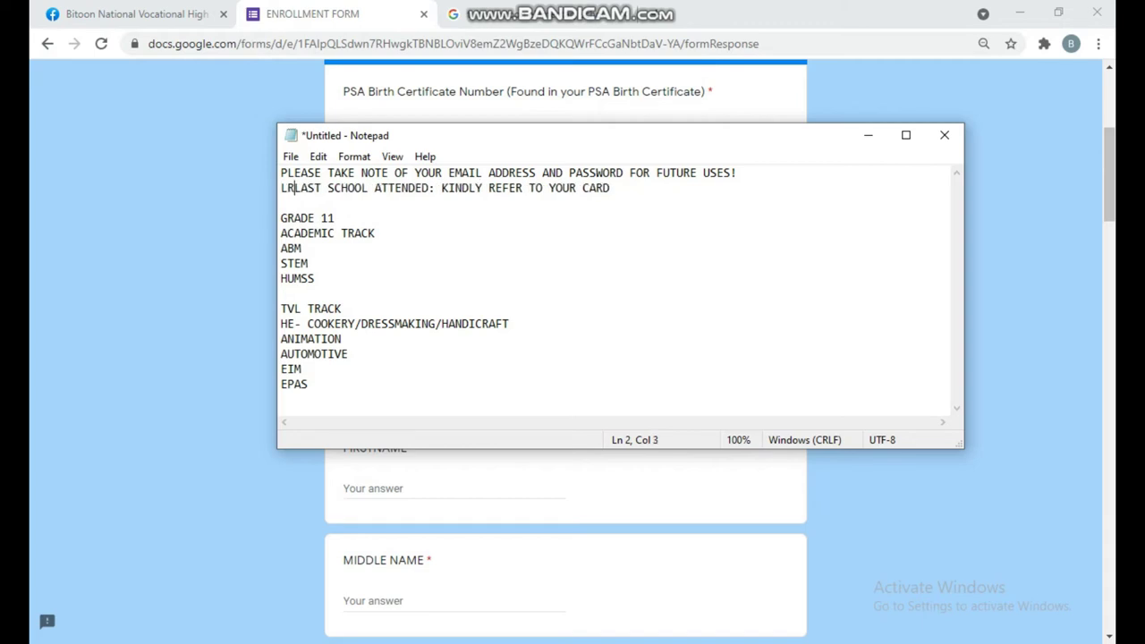
pyautogui.write('/')
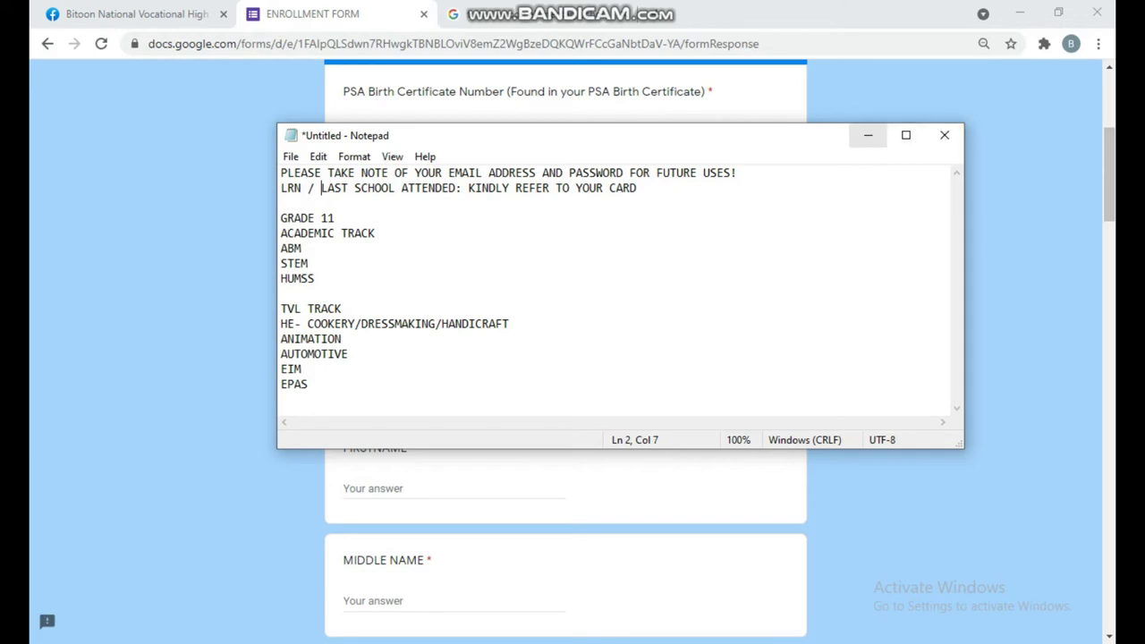
pyautogui.click(868, 135)
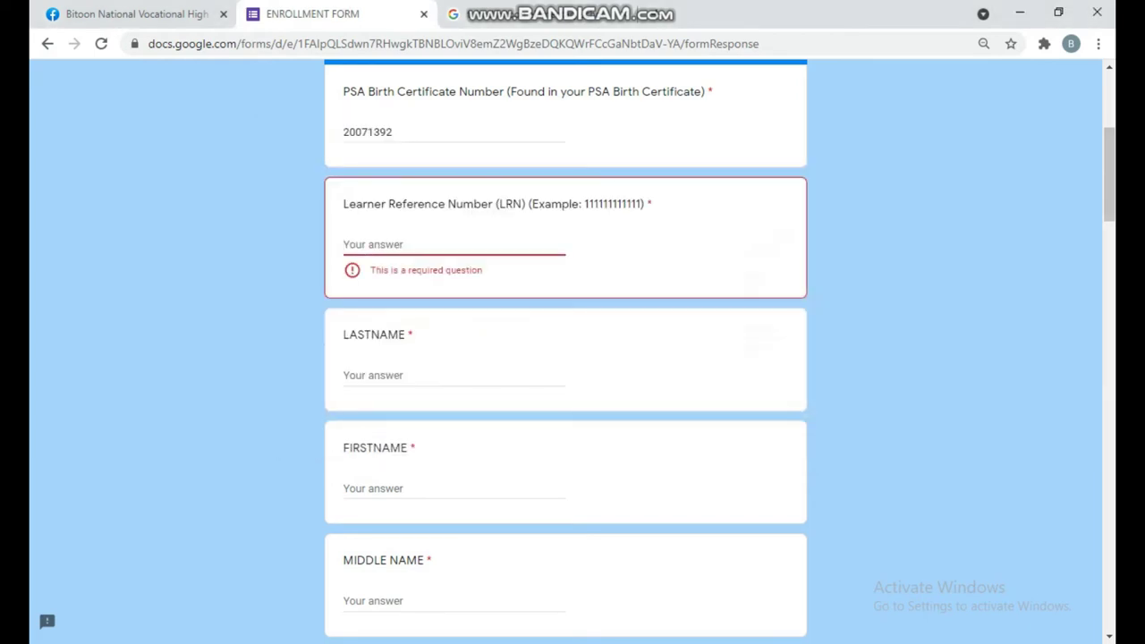
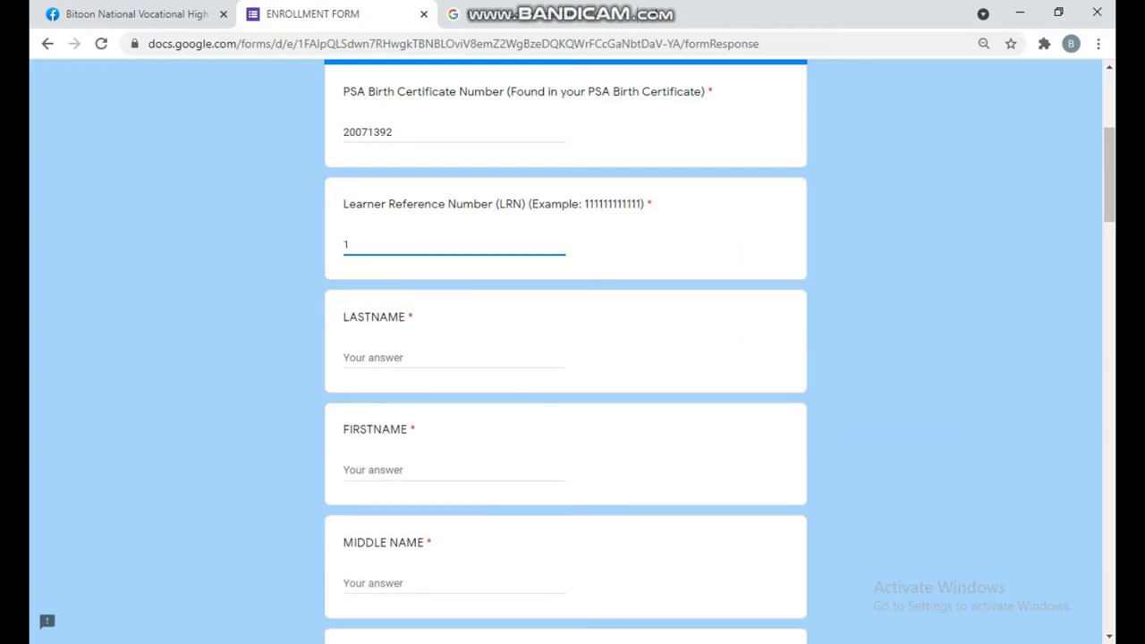
# - Enter the learner's 12-digit LRN, last name, first name and middle name
pyautogui.click(376, 356)
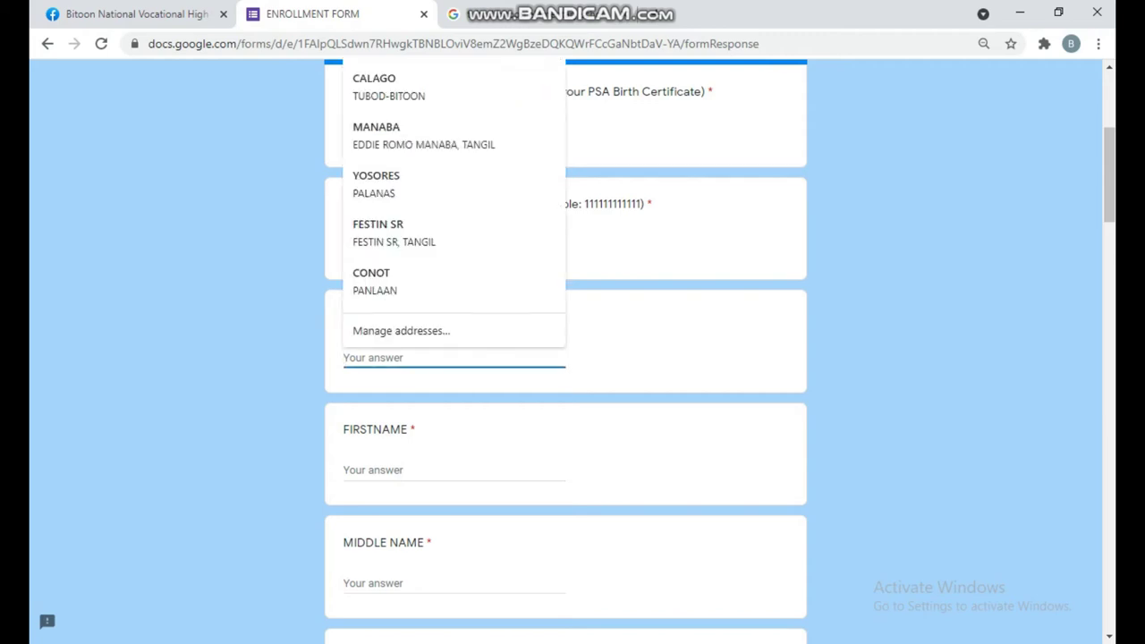
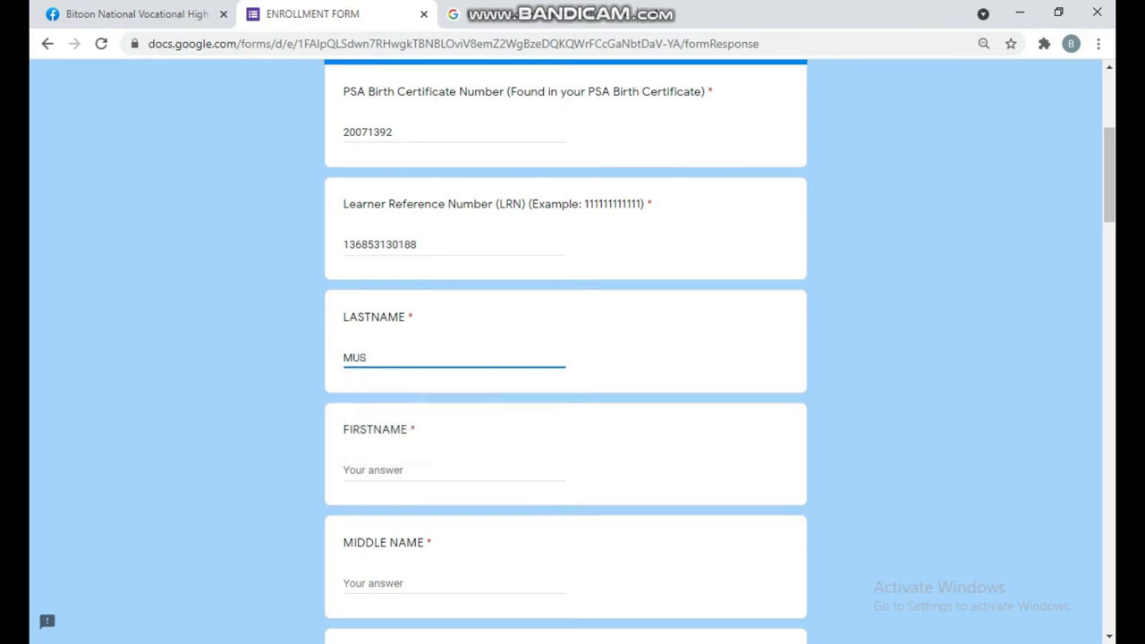
pyautogui.press('Tab')
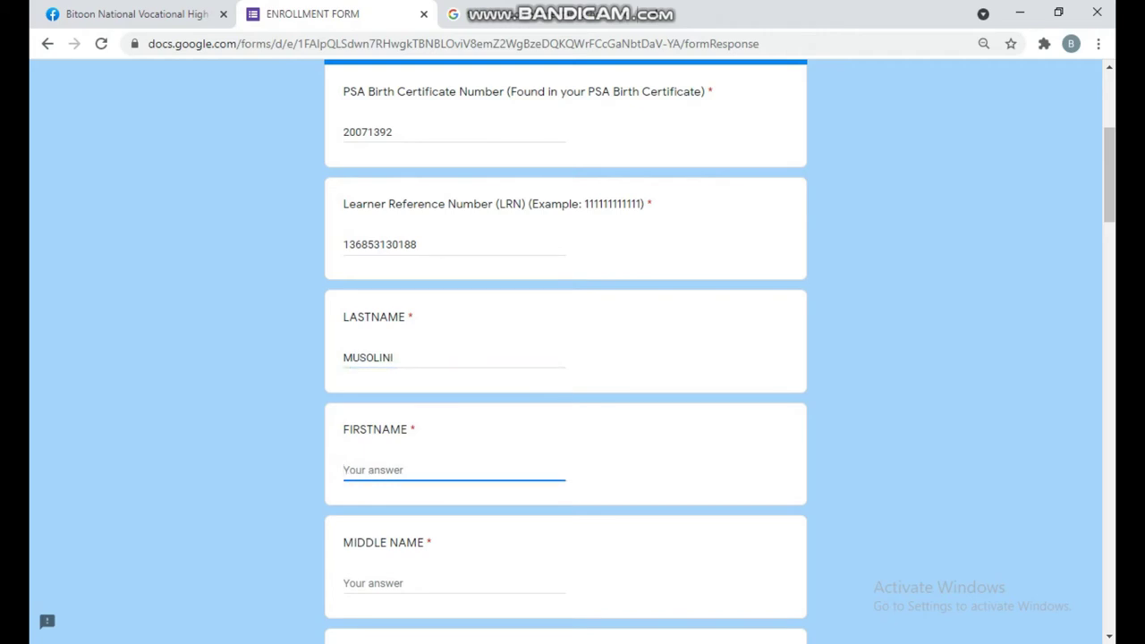
pyautogui.press('Tab')
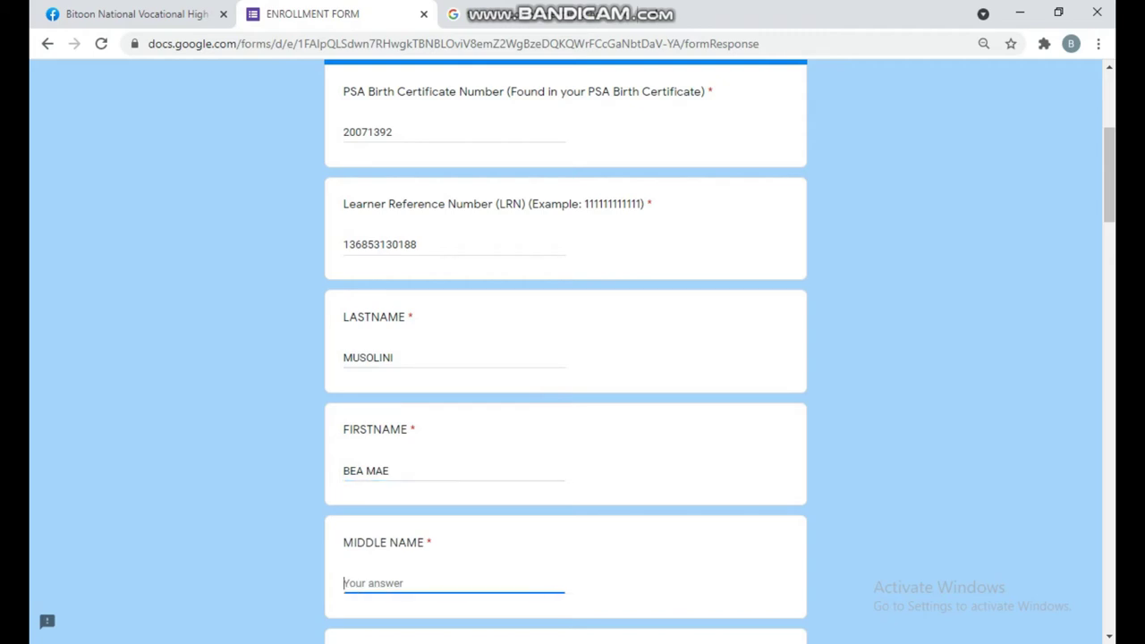
pyautogui.scroll(-2, 572, 358)
pyautogui.scroll(-3, 573, 358)
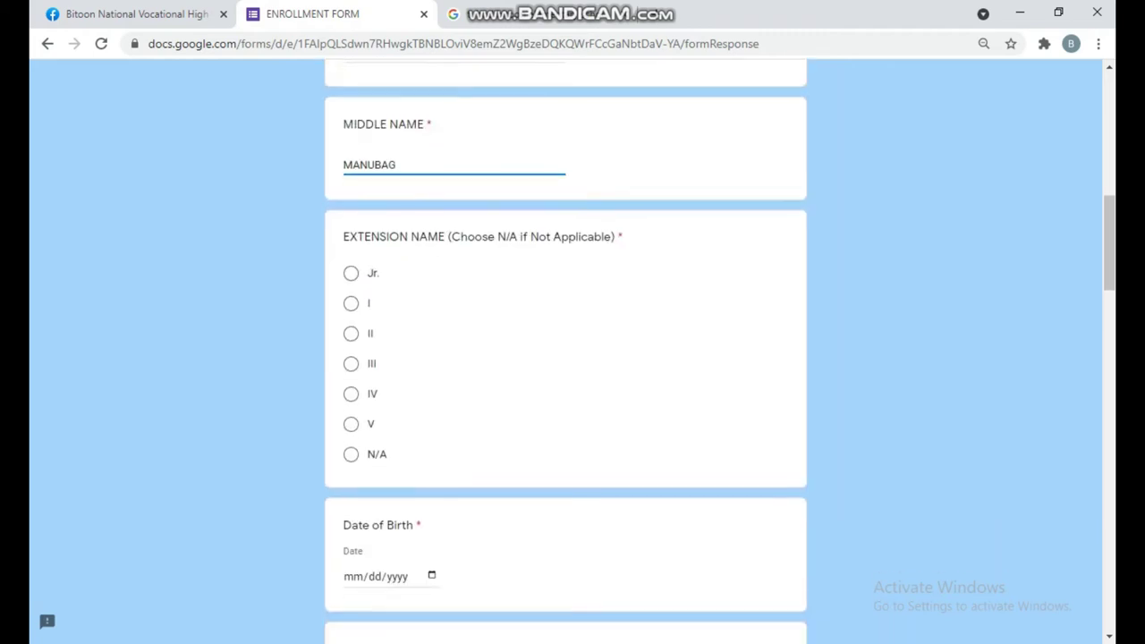
# - Mark the extension name N/A, enter the learner's date of birth, and set Age to 13
pyautogui.click(350, 452)
pyautogui.scroll(-3, 572, 357)
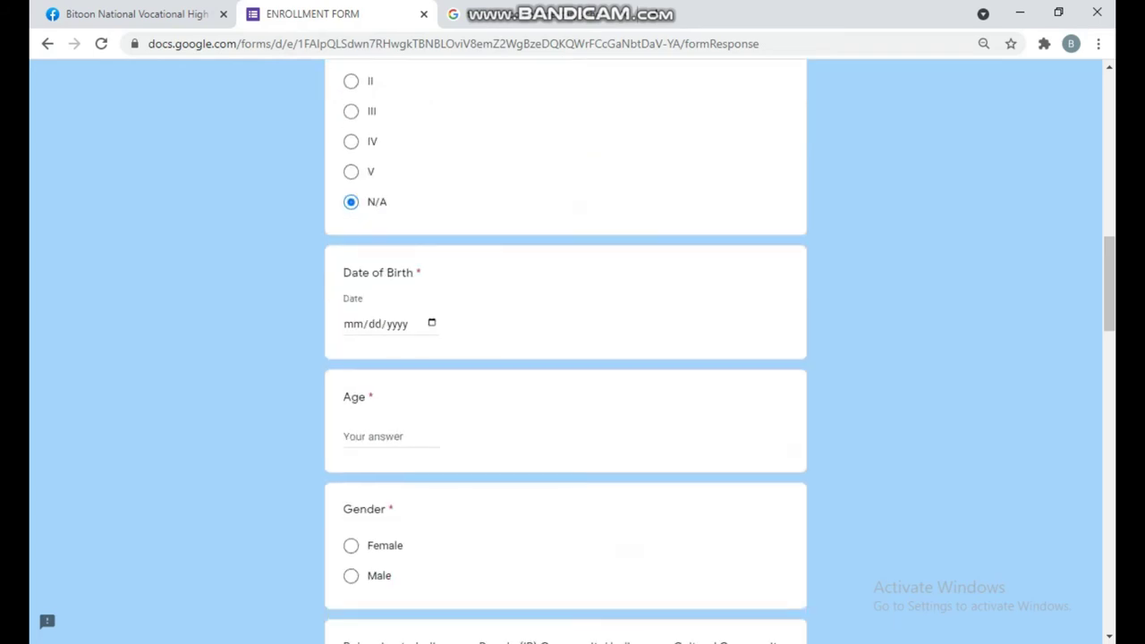
pyautogui.click(354, 323)
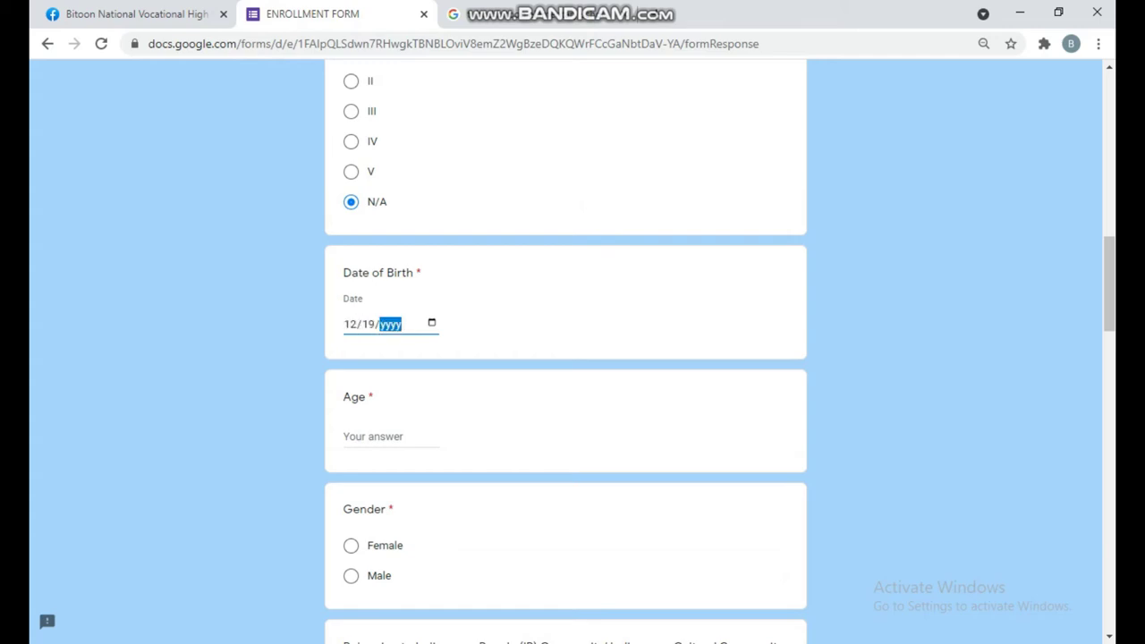
pyautogui.scroll(-2, 565, 354)
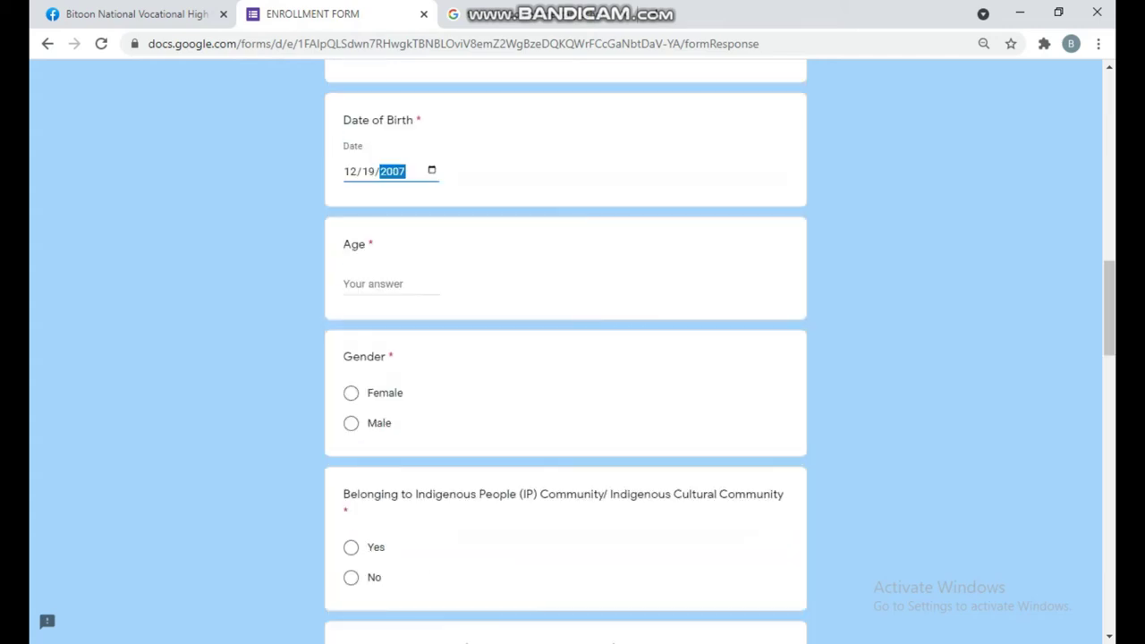
pyautogui.click(345, 268)
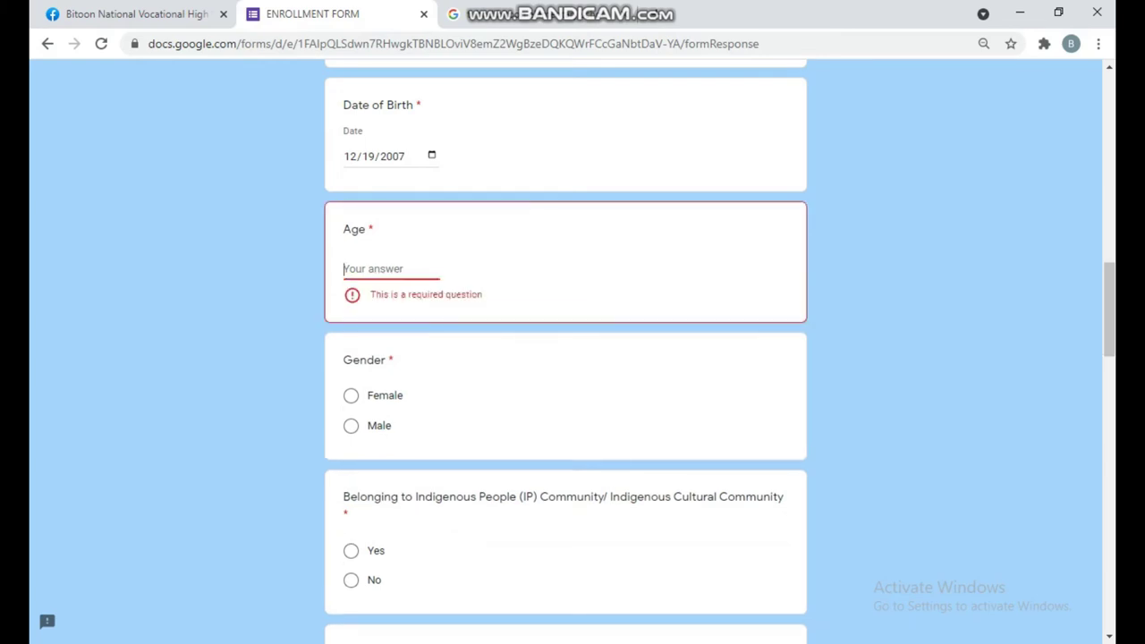
pyautogui.write('13')
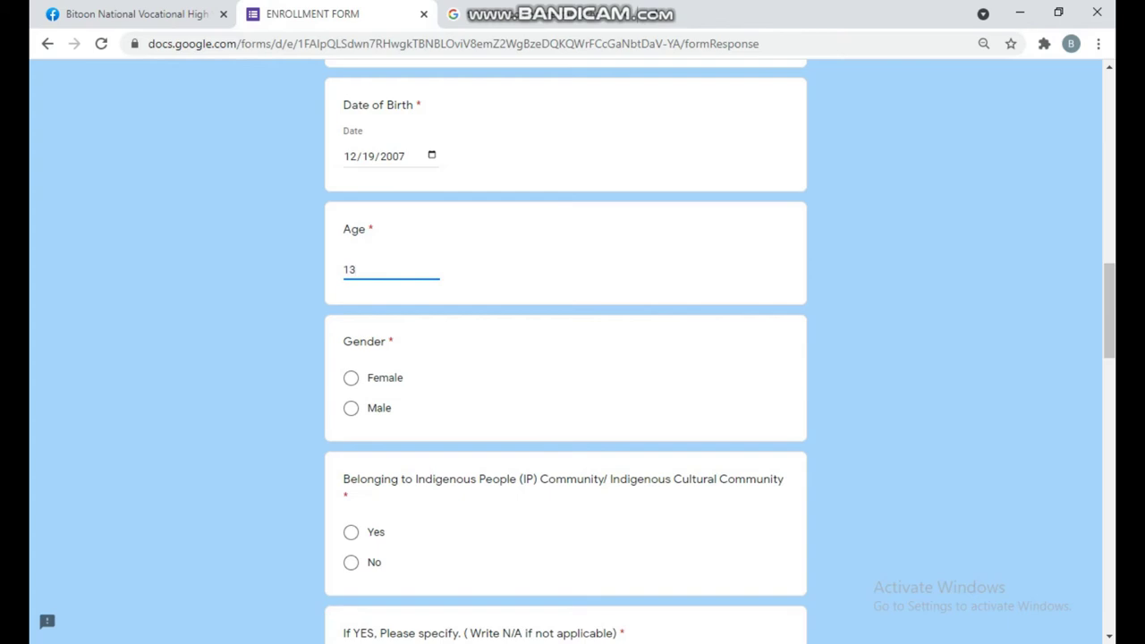
# - Answer Female, not indigenous with details N/A, and Cebuano as mother tongue
pyautogui.click(350, 378)
pyautogui.scroll(-3, 565, 357)
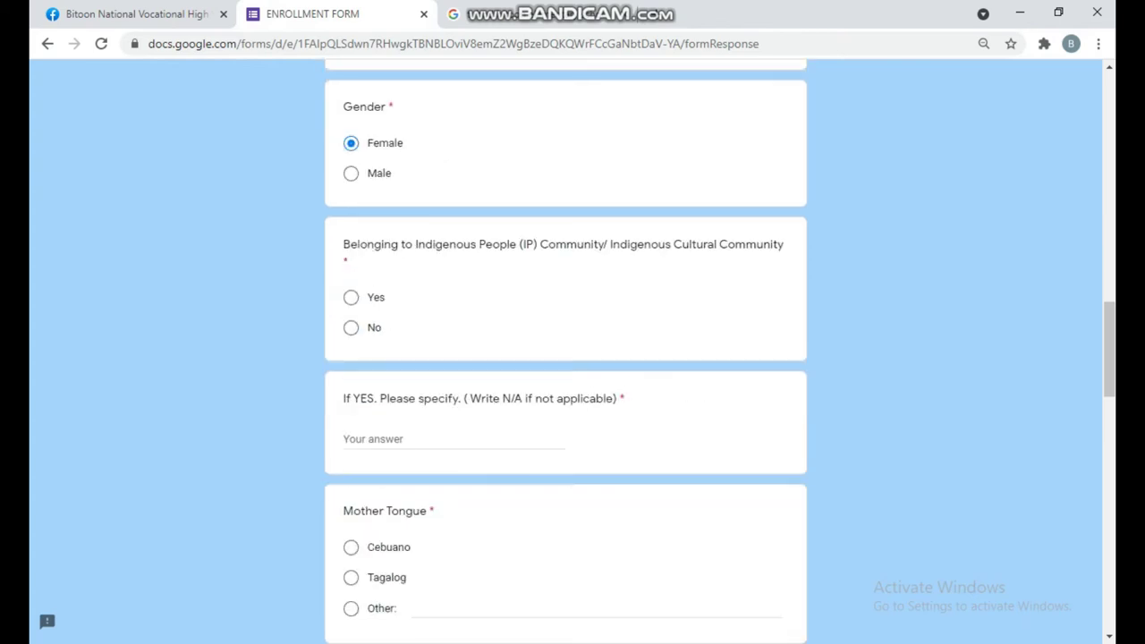
pyautogui.scroll(-1, 566, 358)
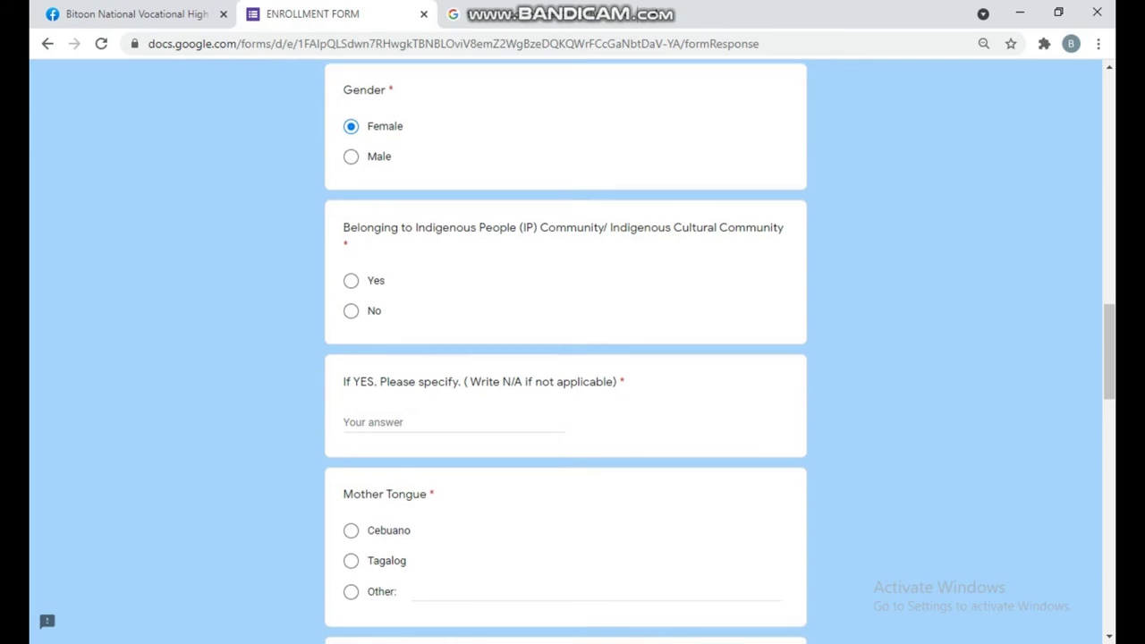
pyautogui.click(350, 311)
pyautogui.scroll(-2, 566, 358)
pyautogui.click(403, 254)
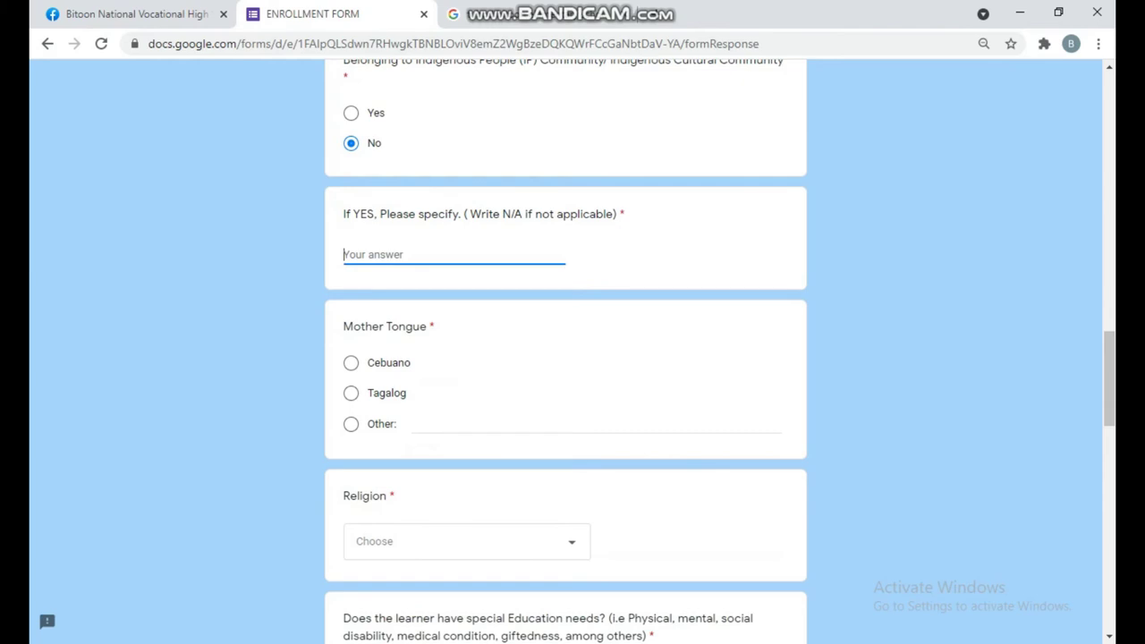
pyautogui.write('N/A')
pyautogui.click(351, 362)
# - Set religion to Romain Catholic, no special needs (N/A), and no assistive technology
pyautogui.scroll(-3, 565, 357)
pyautogui.click(467, 290)
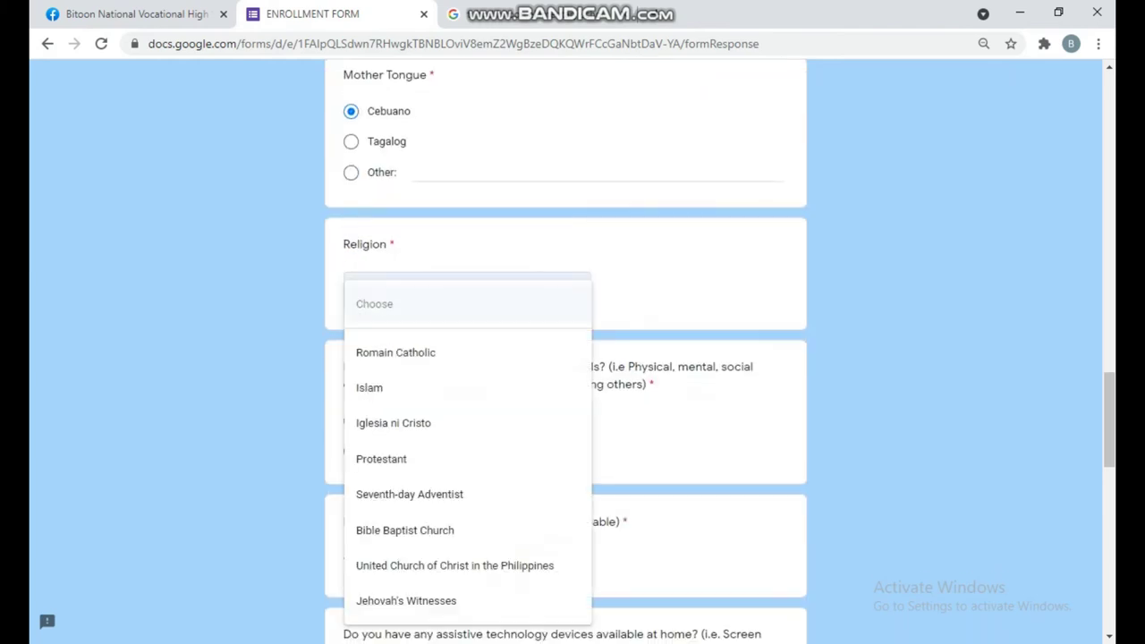
pyautogui.click(395, 353)
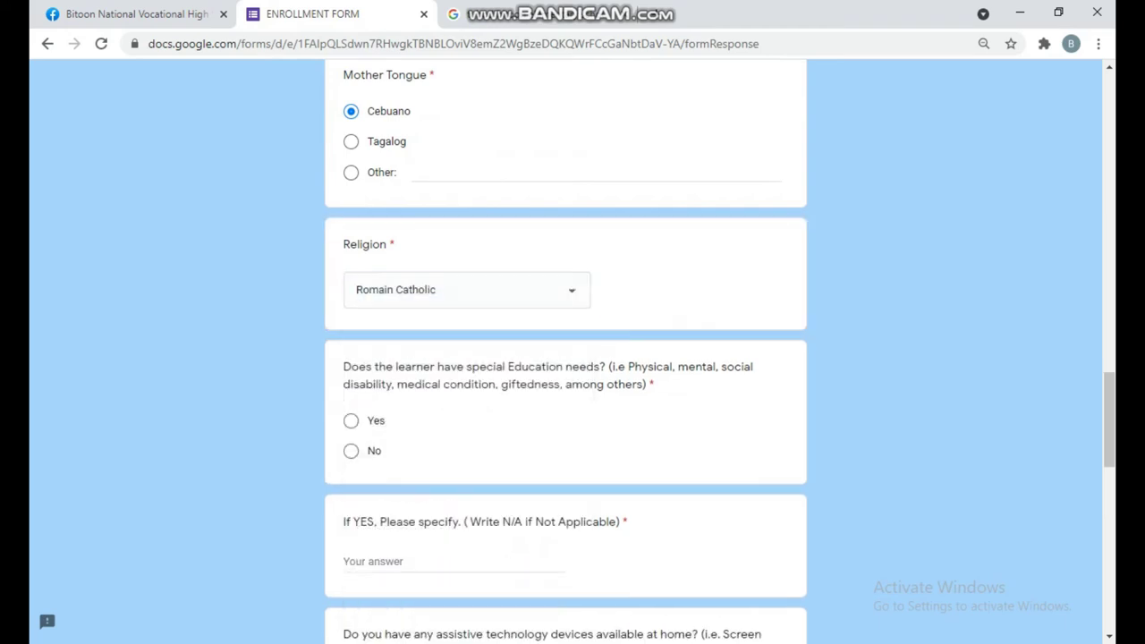
pyautogui.scroll(-1, 566, 358)
pyautogui.click(351, 368)
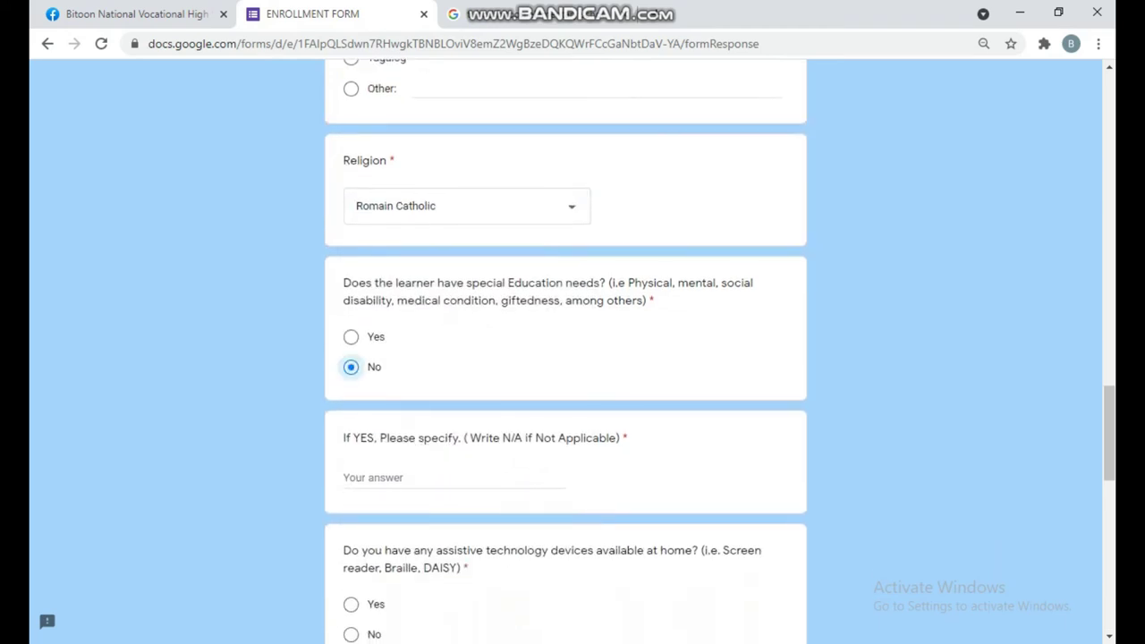
pyautogui.scroll(-2, 565, 358)
pyautogui.click(402, 331)
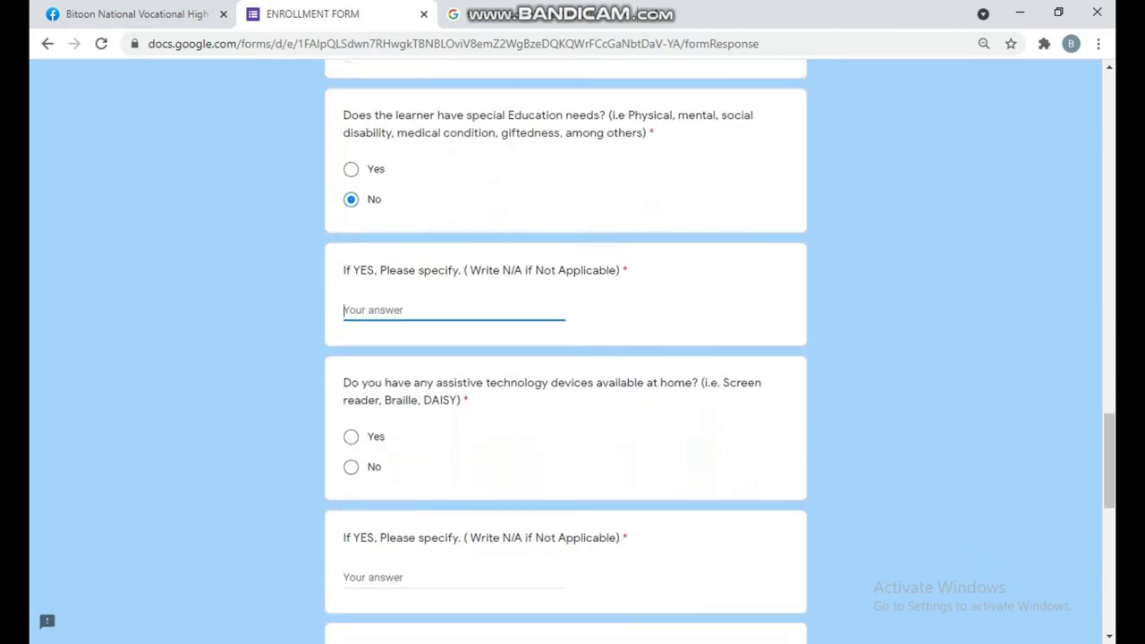
pyautogui.write('N/A')
pyautogui.click(350, 466)
pyautogui.scroll(-3, 351, 466)
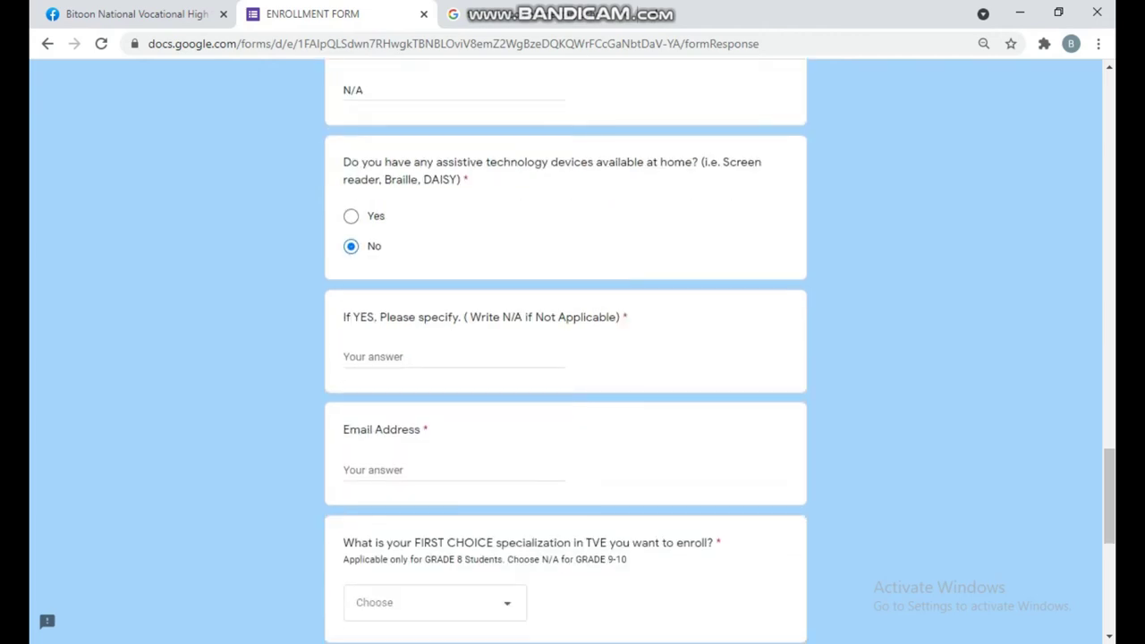
# - Answer N/A in the assistive-technology 'If YES' details field
pyautogui.click(403, 331)
pyautogui.write('N')
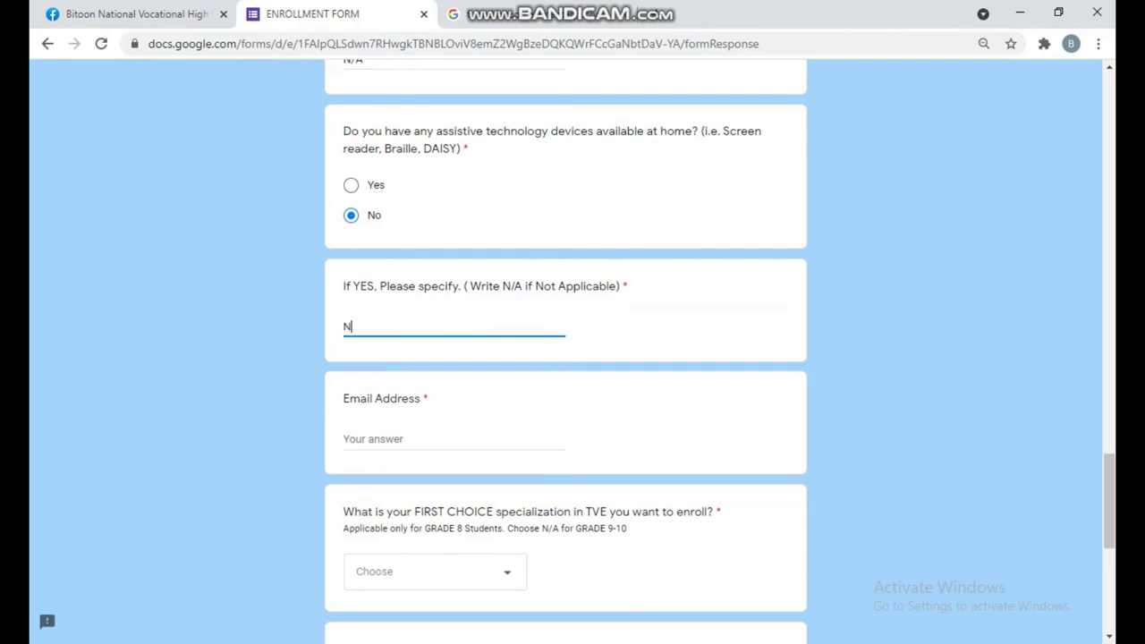
pyautogui.write('/A')
pyautogui.scroll(-1, 565, 358)
# - Enter the learner's Gmail address in the Email Address field
pyautogui.click(376, 355)
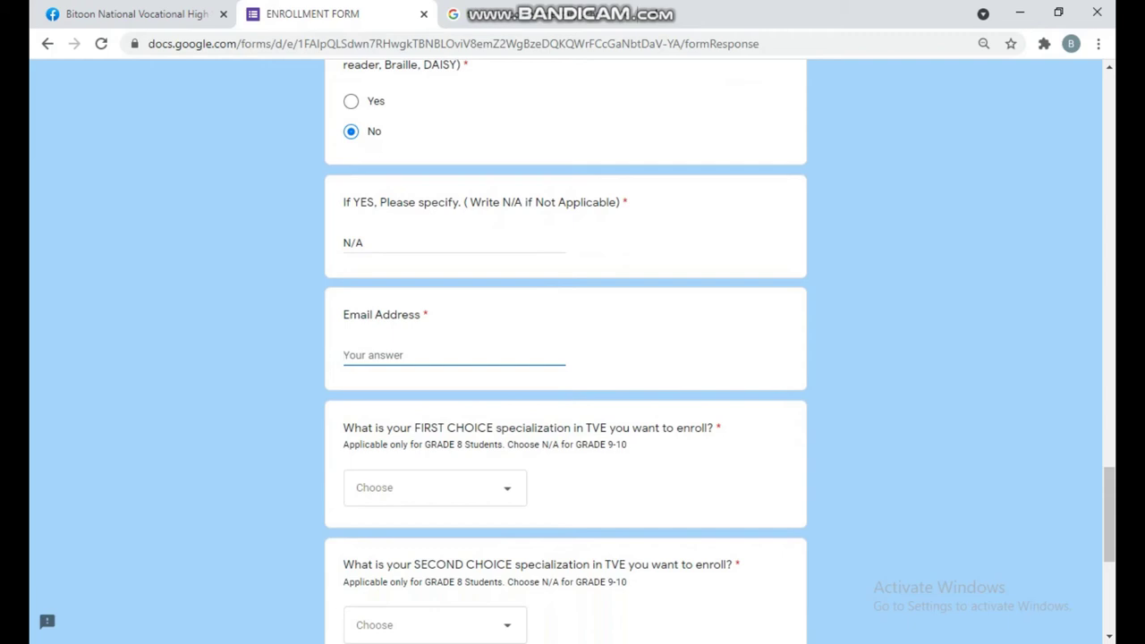
pyautogui.scroll(10, 573, 358)
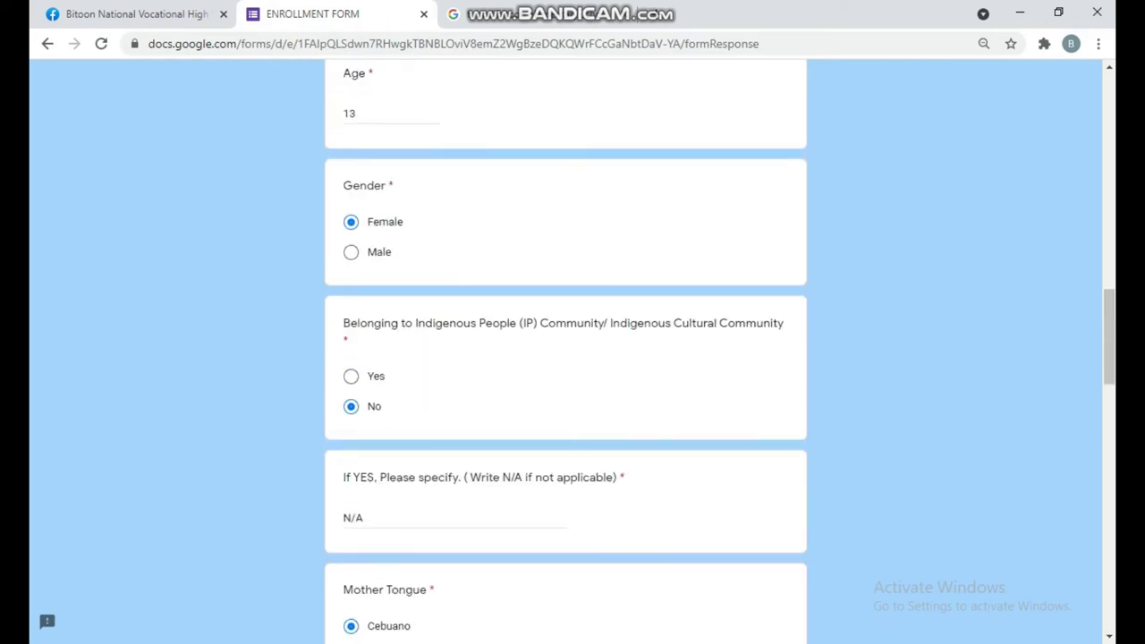
pyautogui.scroll(6, 572, 358)
pyautogui.scroll(5, 573, 357)
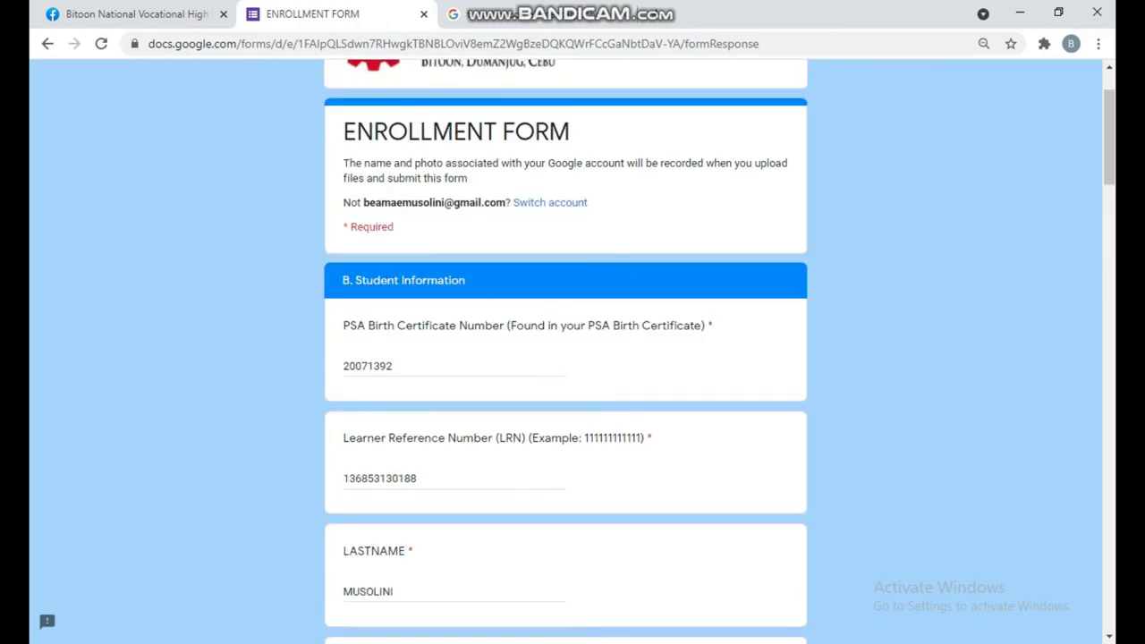
pyautogui.scroll(-20, 572, 358)
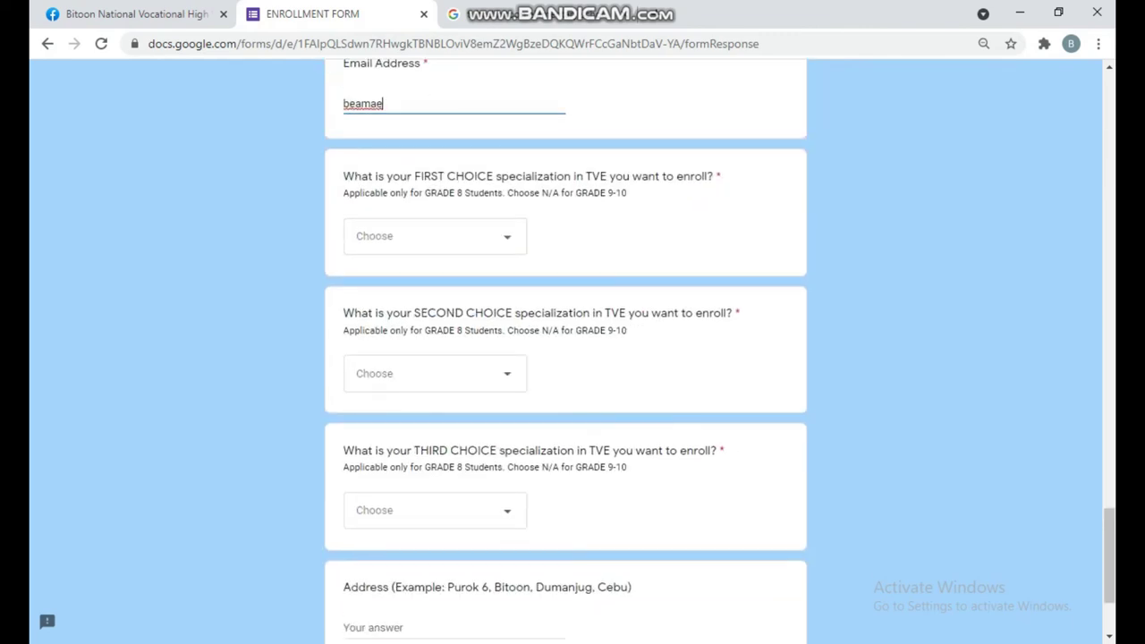
pyautogui.scroll(2, 566, 357)
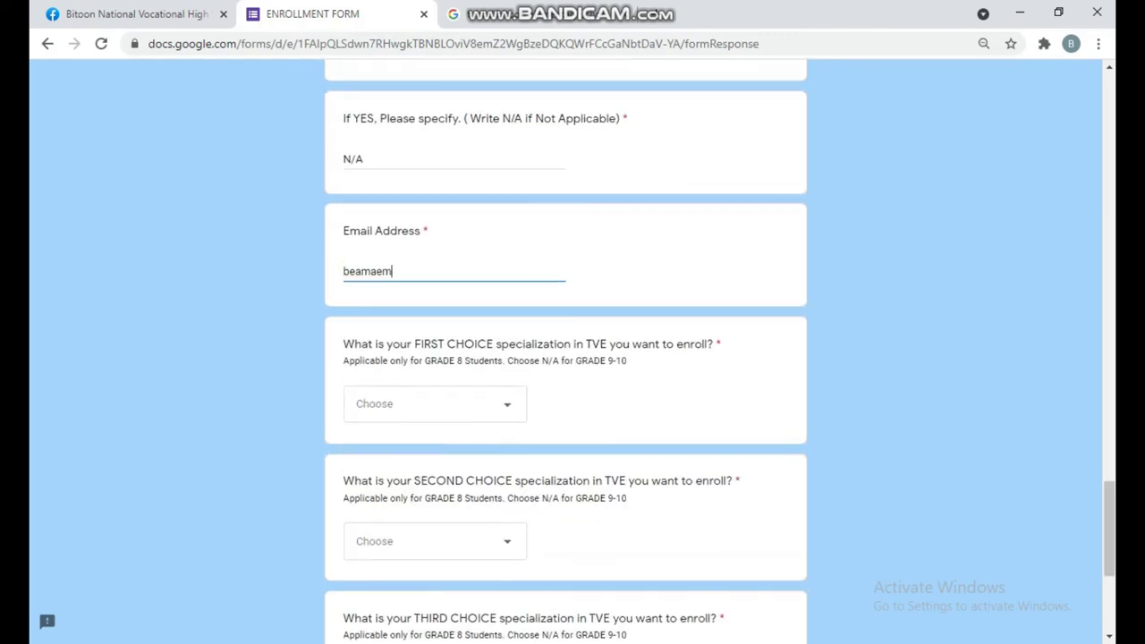
# - Set the first, second and third TVE specialization choices to N/A
pyautogui.click(435, 403)
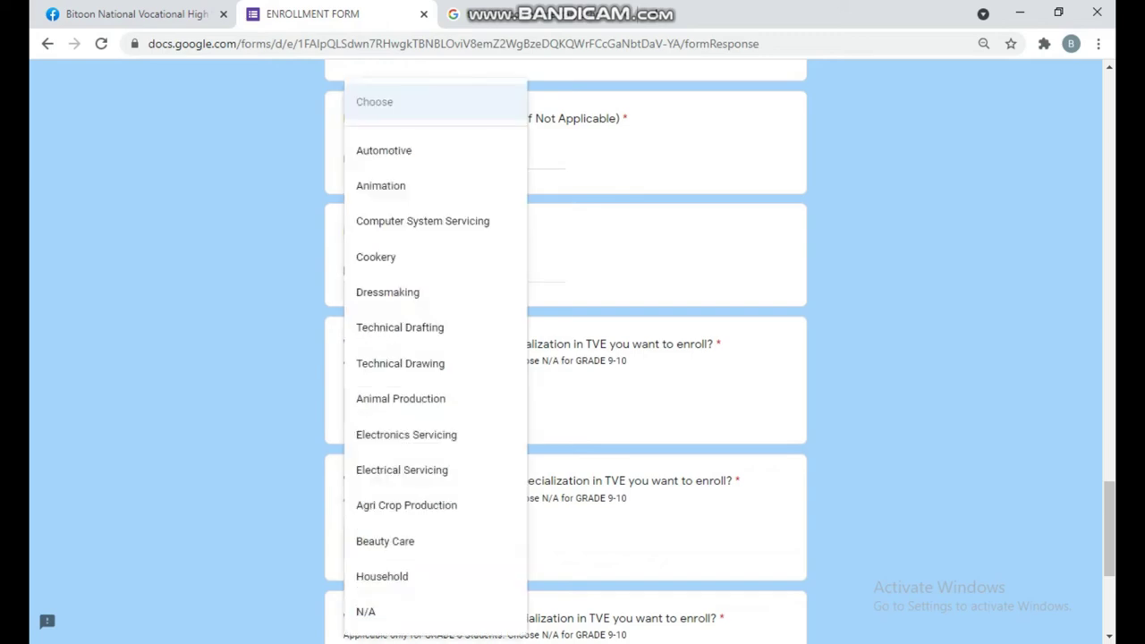
pyautogui.click(385, 611)
pyautogui.scroll(-2, 565, 403)
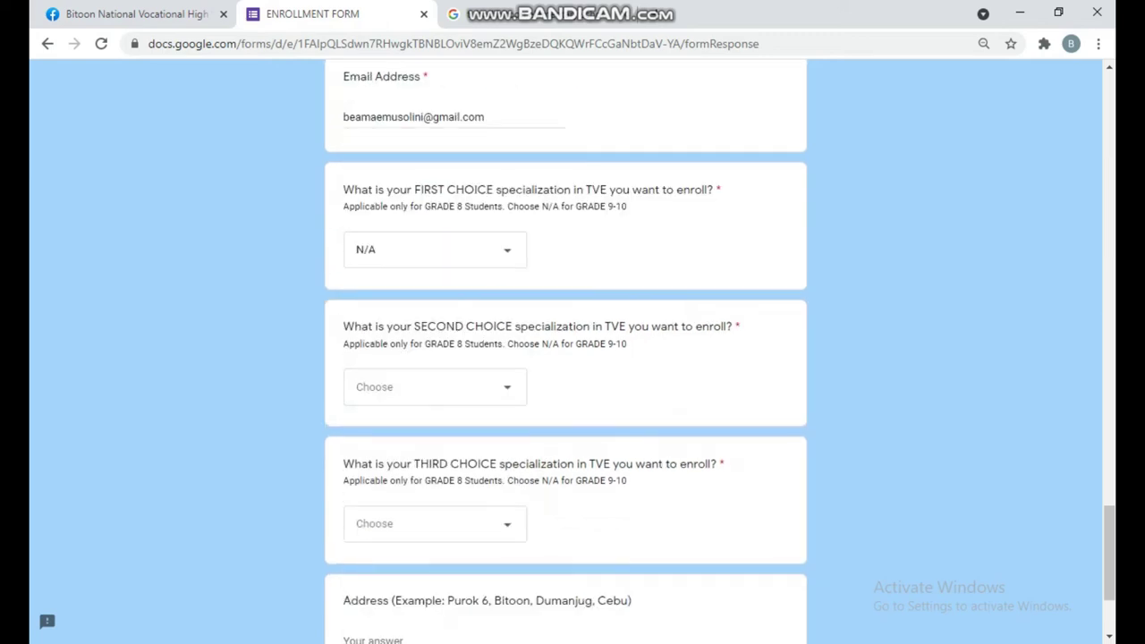
pyautogui.click(435, 373)
pyautogui.click(384, 611)
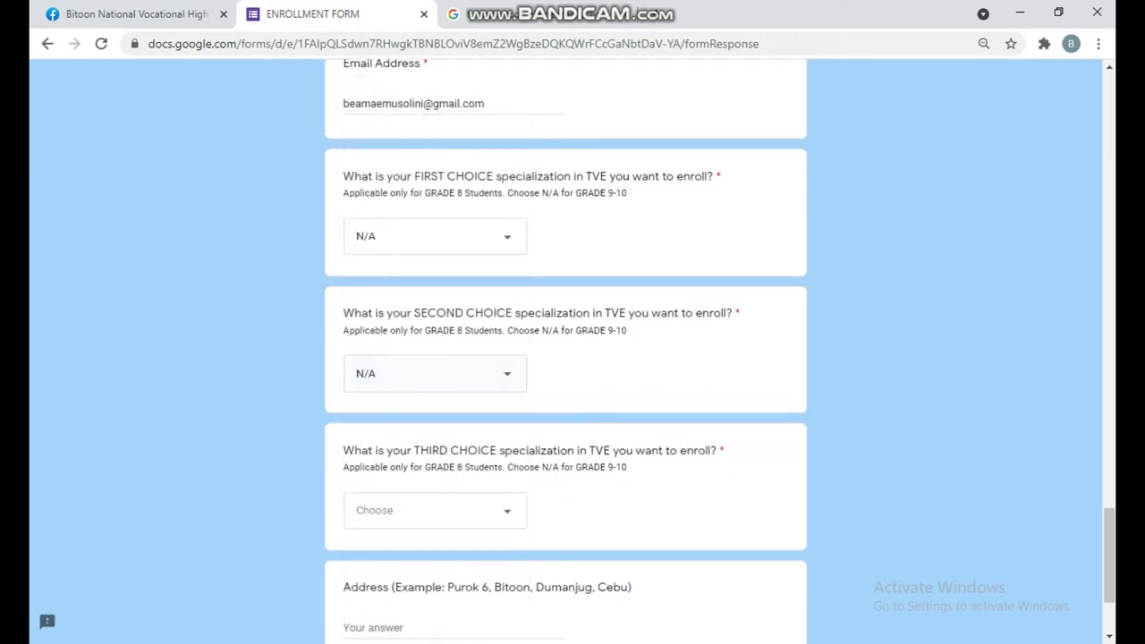
pyautogui.scroll(-1, 384, 611)
pyautogui.scroll(-1, 385, 611)
pyautogui.click(435, 348)
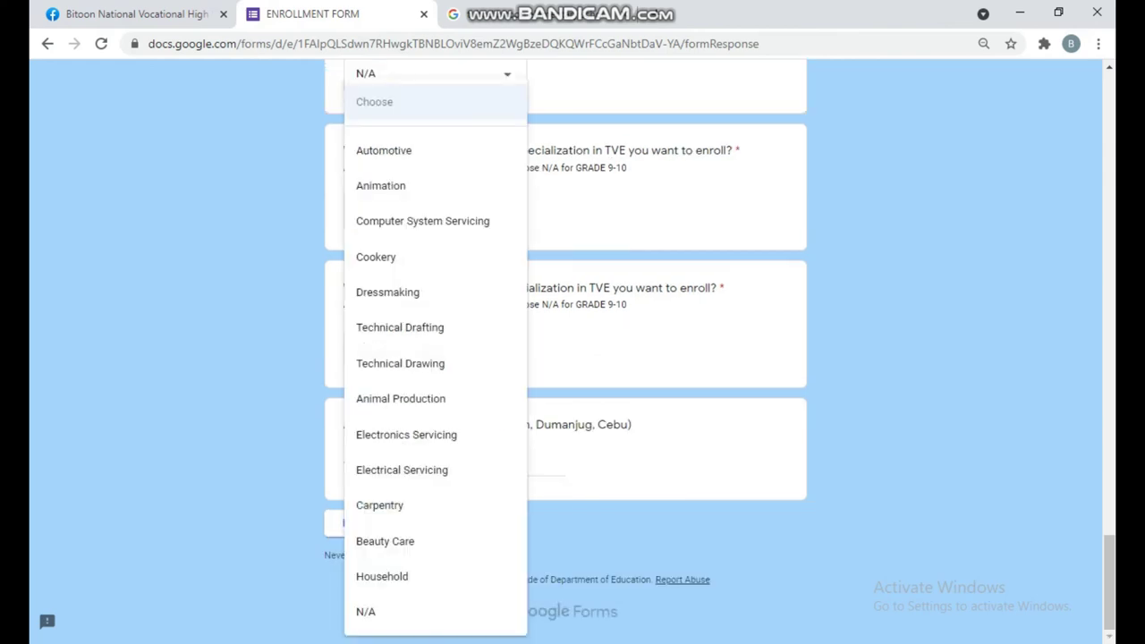
pyautogui.click(384, 611)
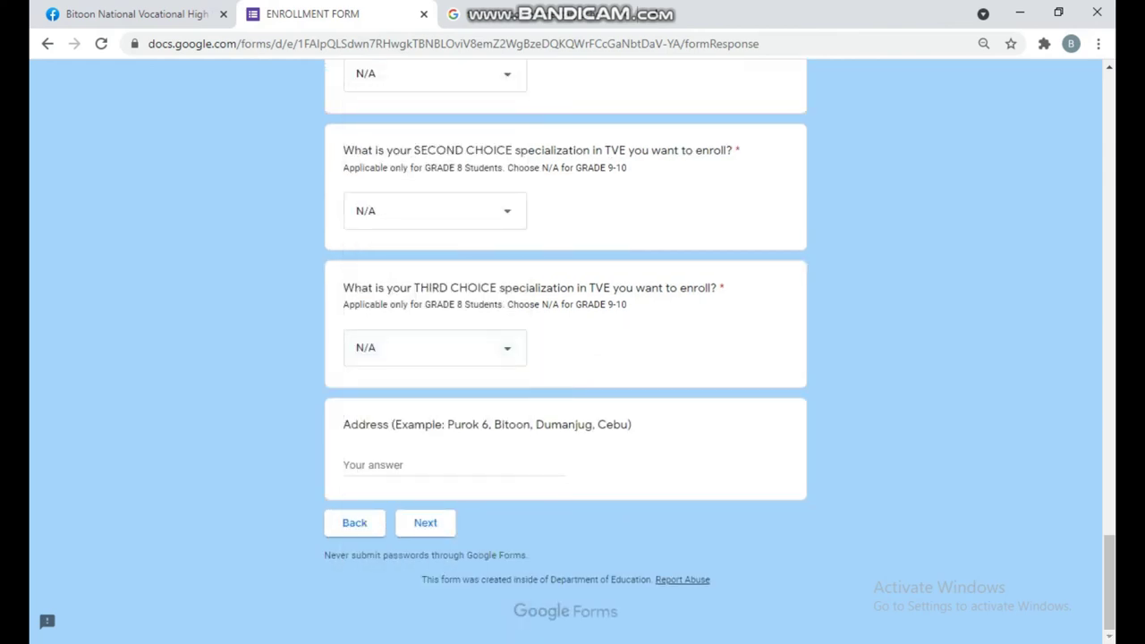
# - Enter the student's home address and advance to the next page
pyautogui.click(403, 464)
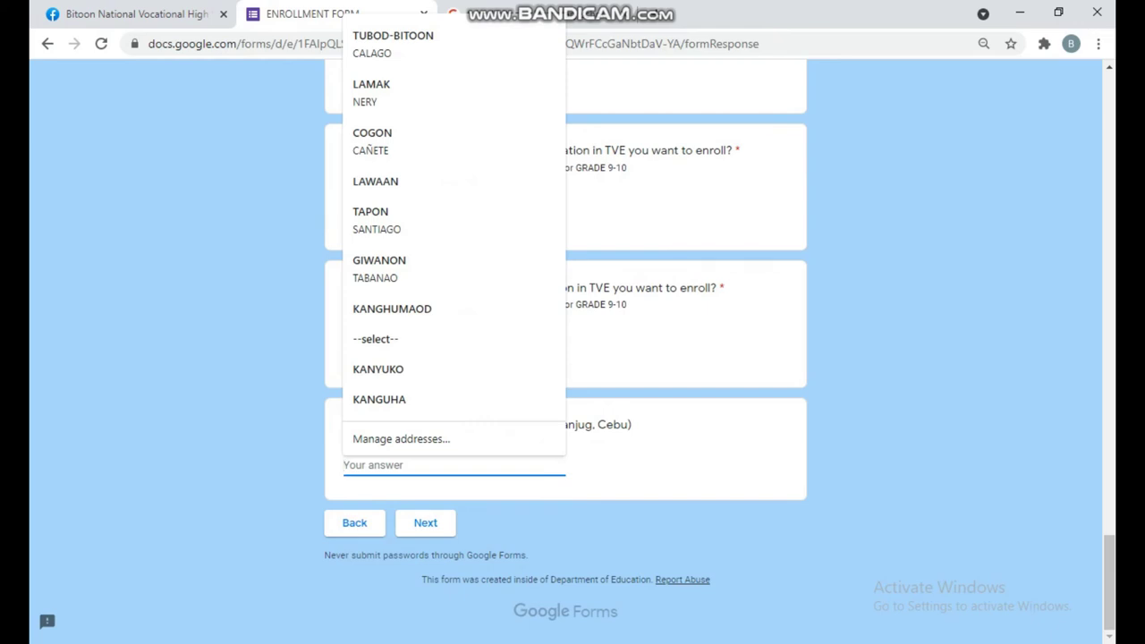
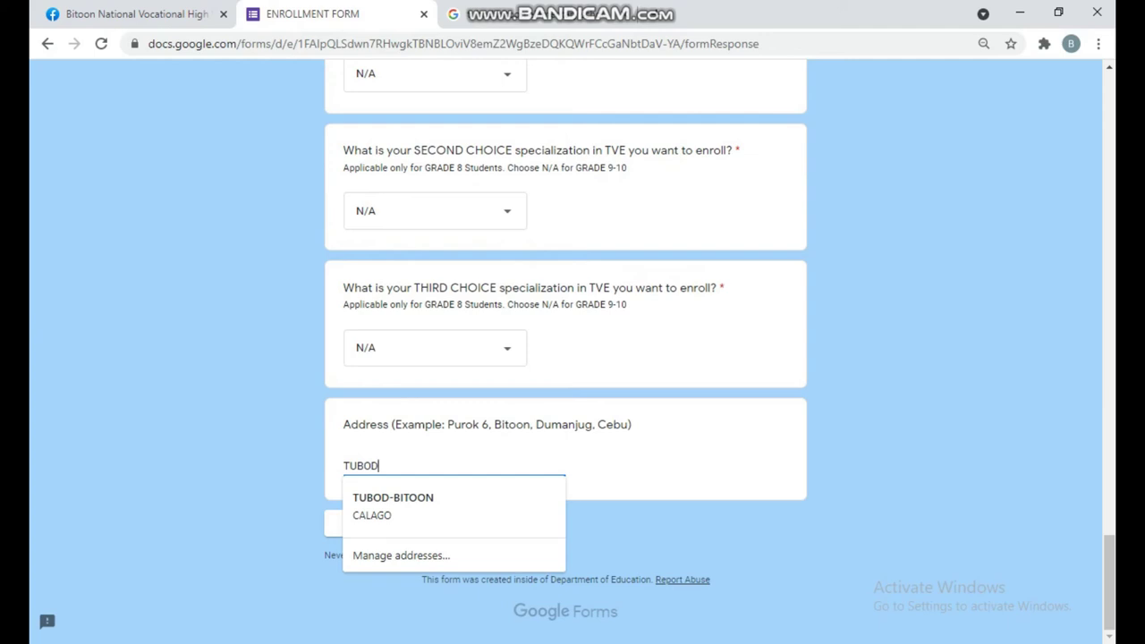
pyautogui.press('BackSpace')
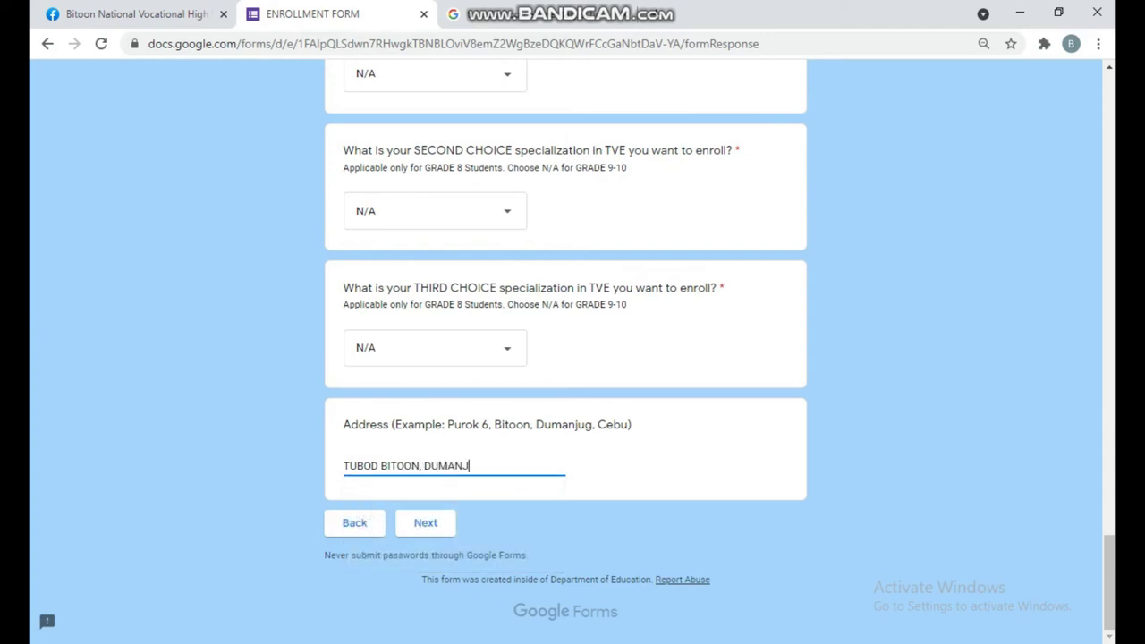
pyautogui.press('Tab')
pyautogui.press('Return')
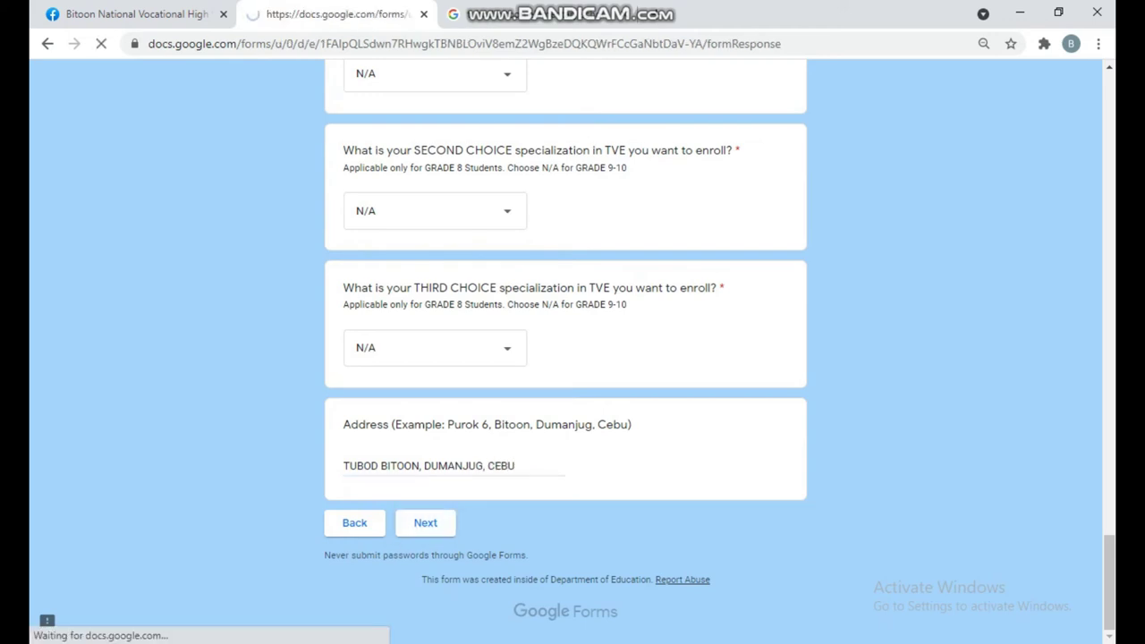
# - Fill in the father's, mother's and guardian's full names
pyautogui.click(452, 423)
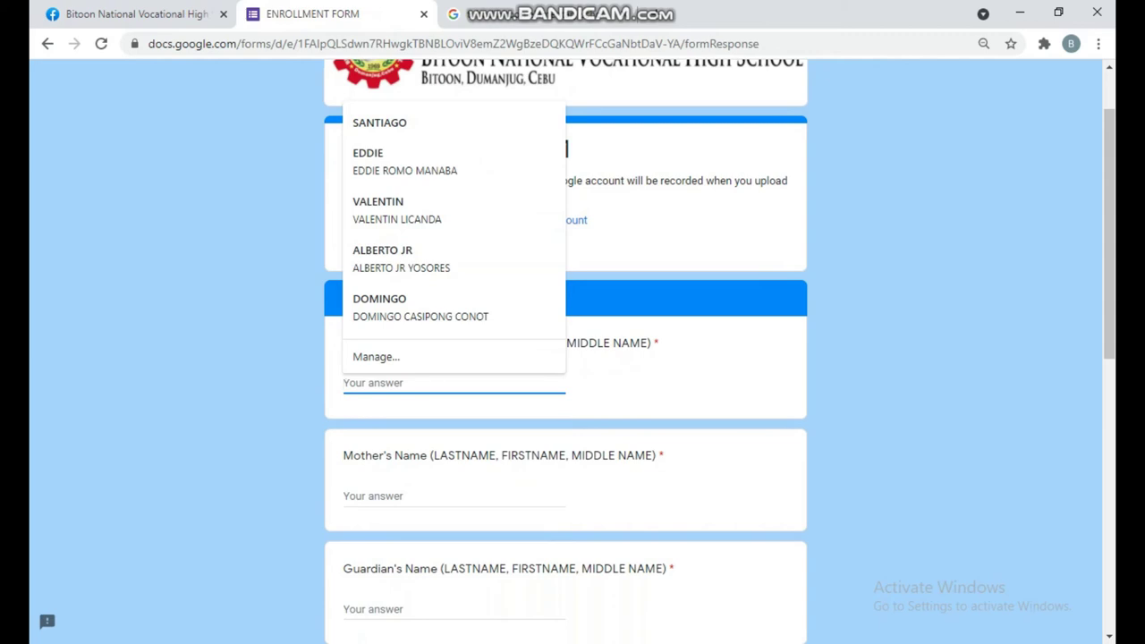
pyautogui.moveTo(1128, 240)
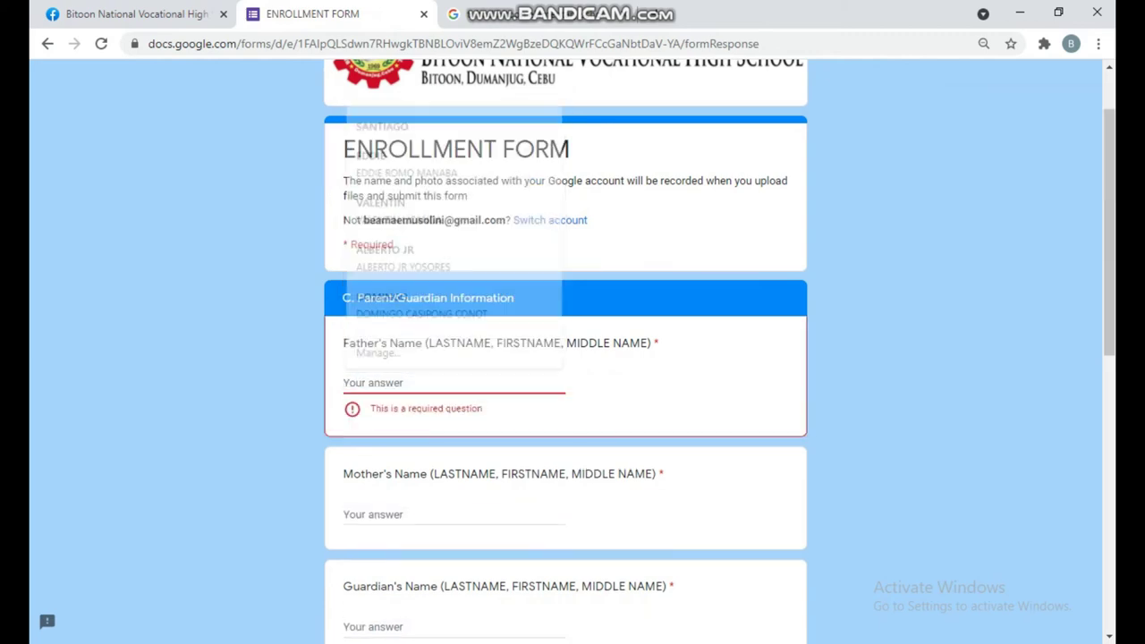
pyautogui.click(376, 383)
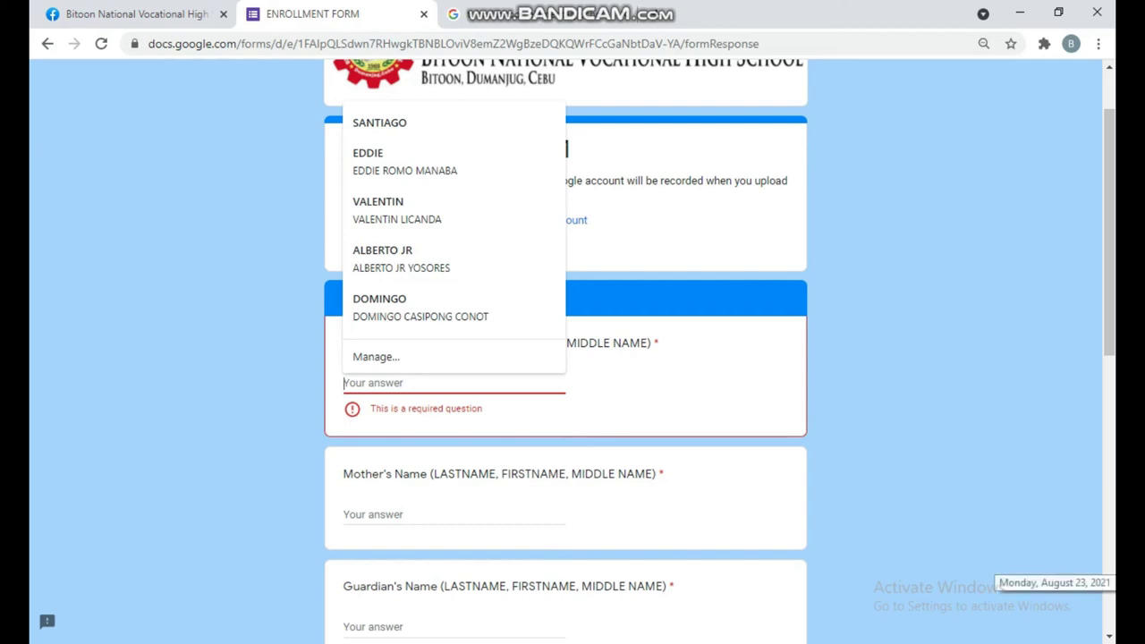
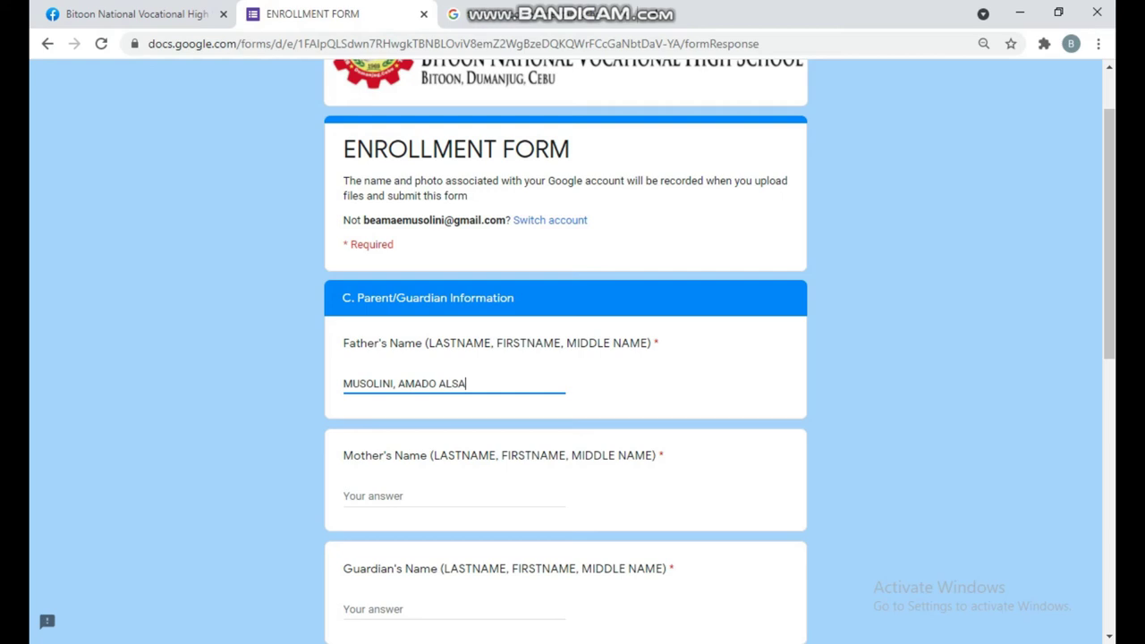
pyautogui.click(402, 496)
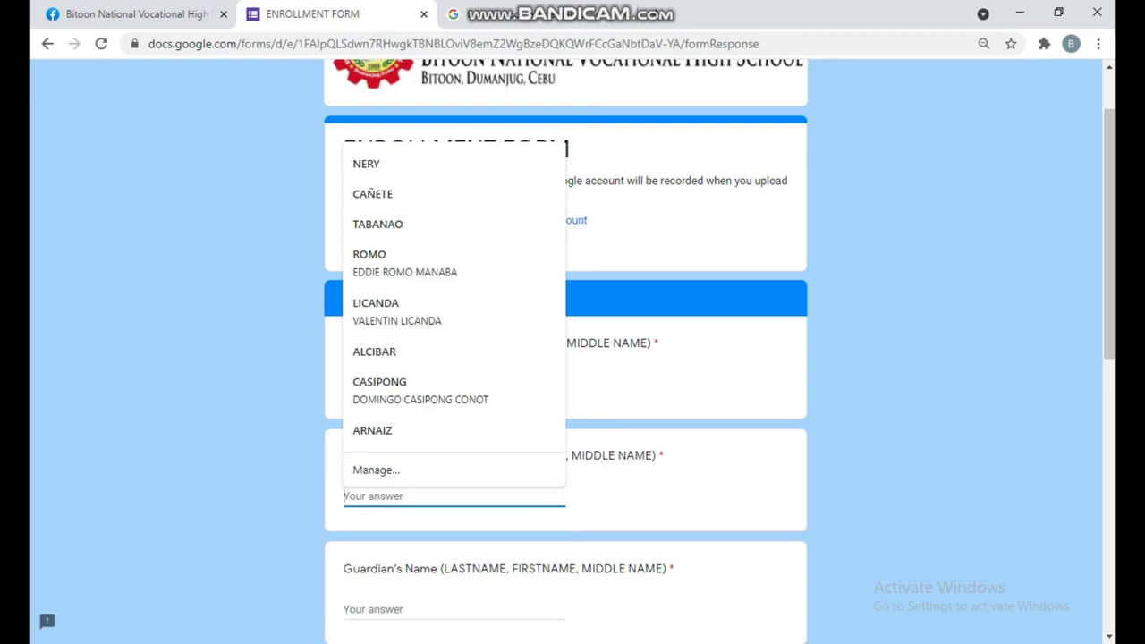
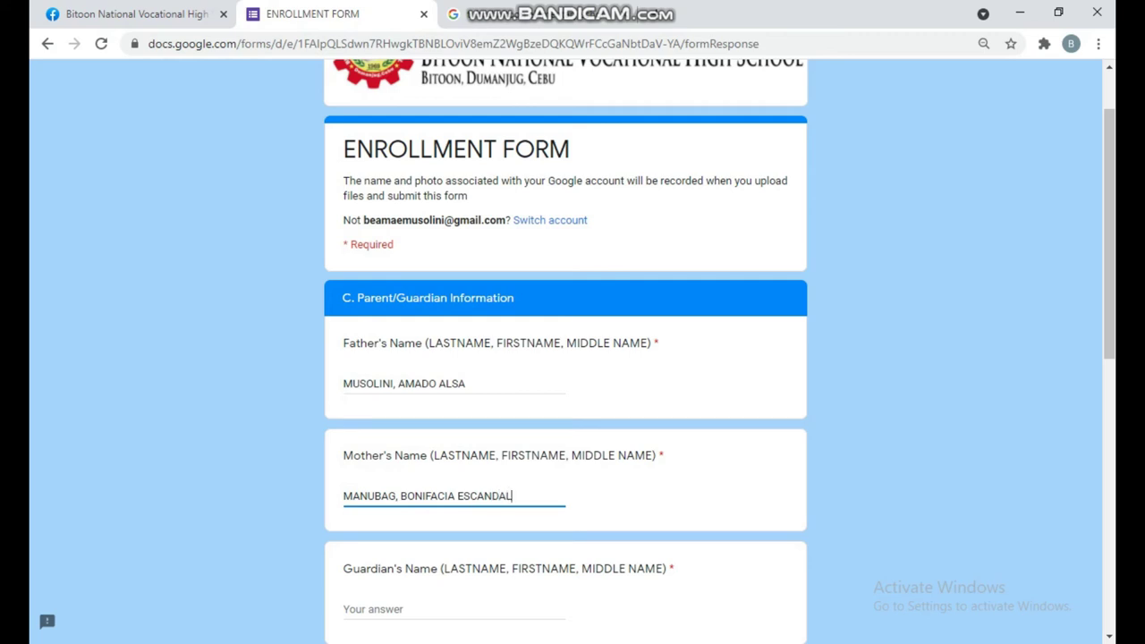
pyautogui.scroll(-5, 572, 358)
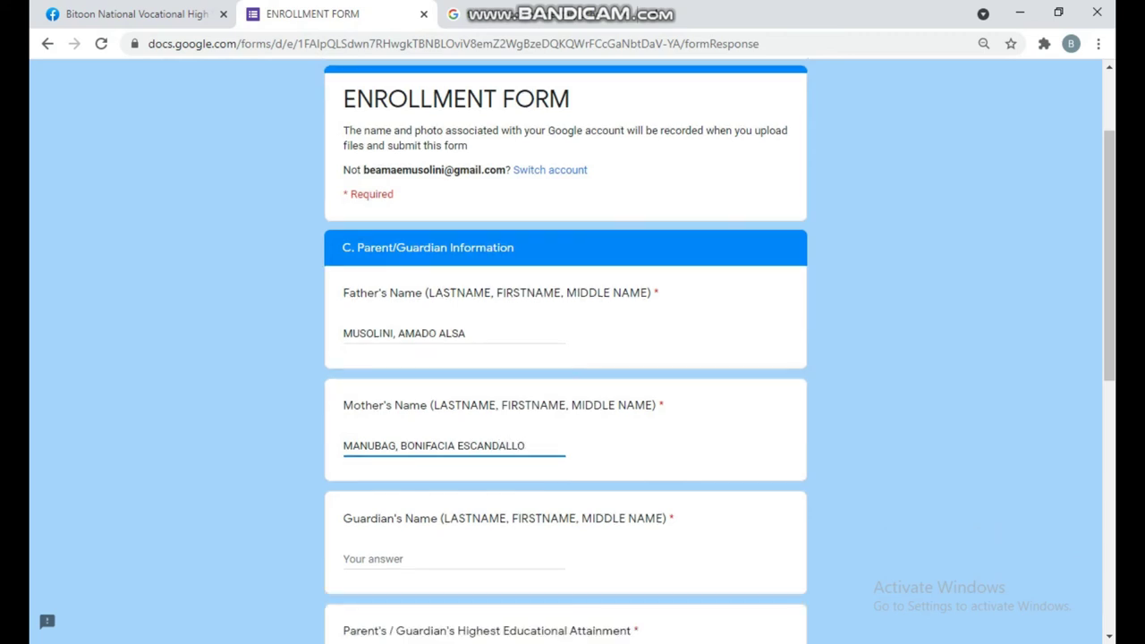
pyautogui.scroll(2, 572, 358)
pyautogui.click(403, 273)
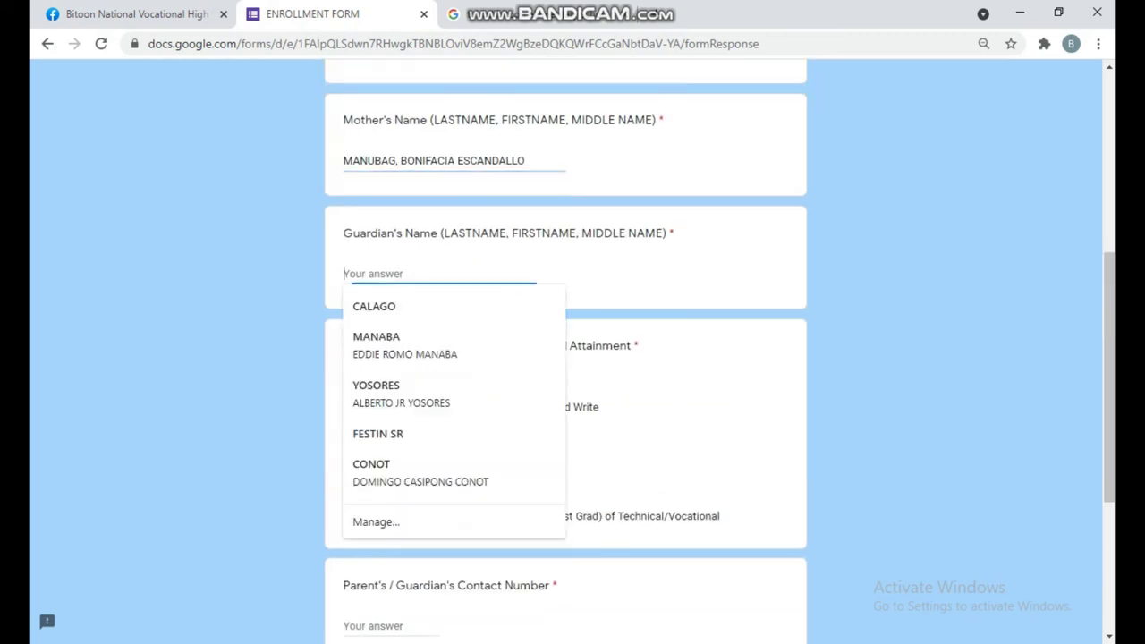
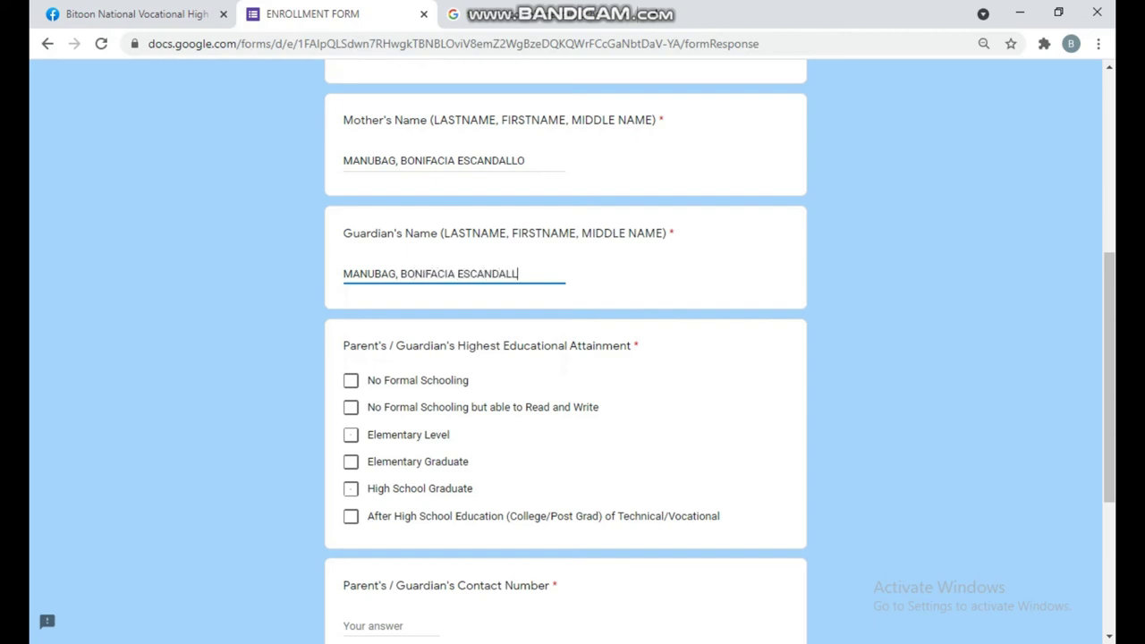
# - Mark High School Graduate attainment, enter the parent's contact number, answer No for 4P's, then continue
pyautogui.scroll(-1, 573, 358)
pyautogui.scroll(-1, 572, 358)
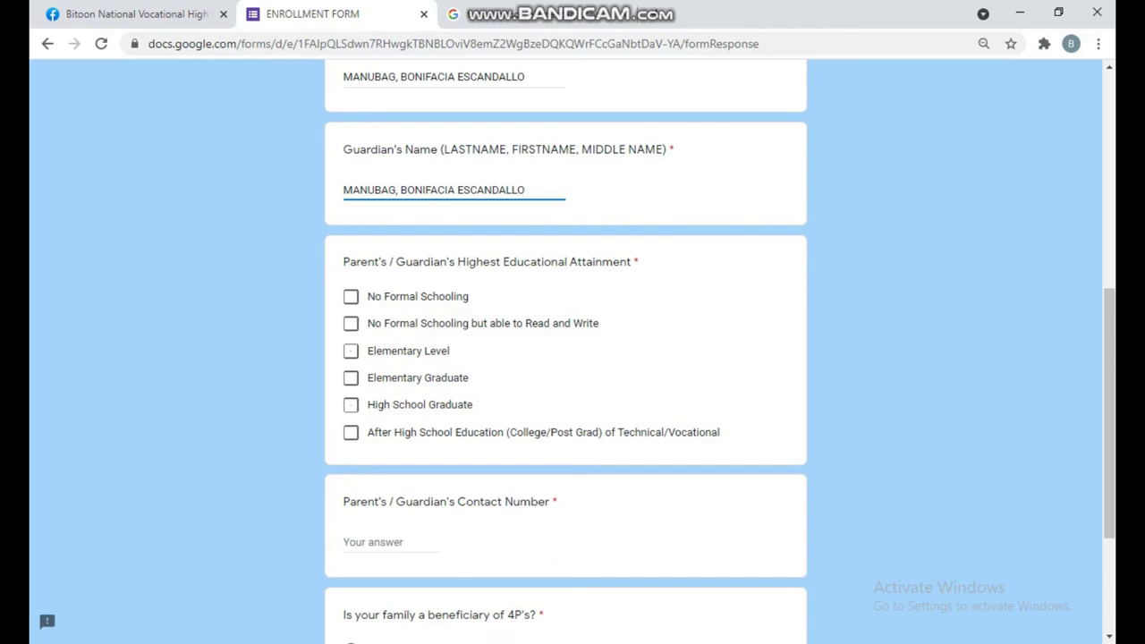
pyautogui.click(351, 404)
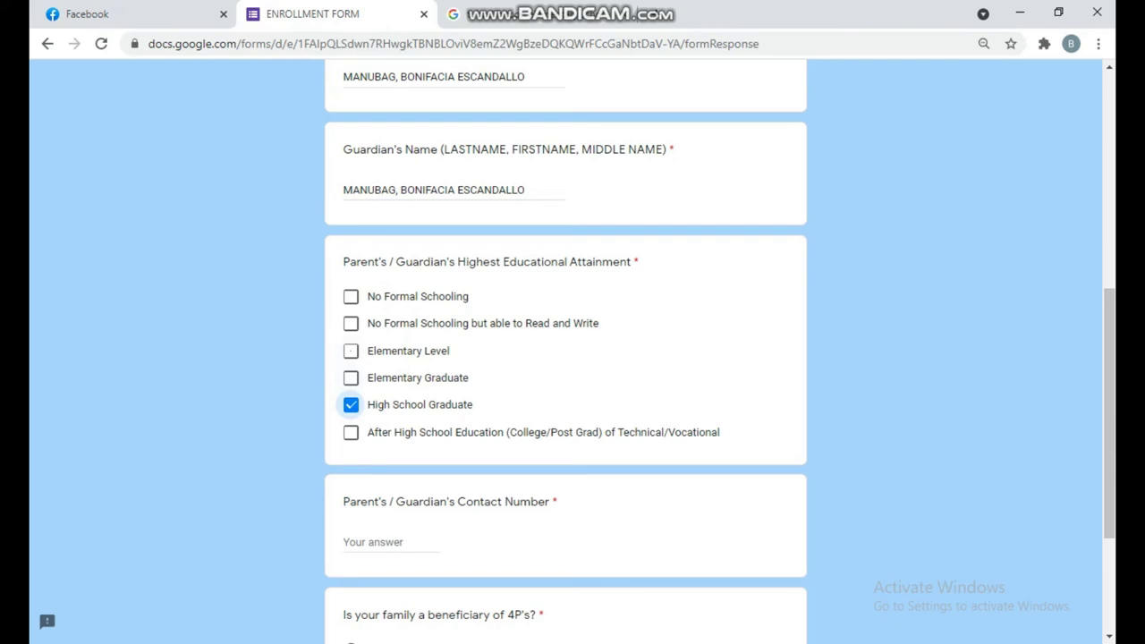
pyautogui.scroll(-2, 565, 357)
pyautogui.click(385, 400)
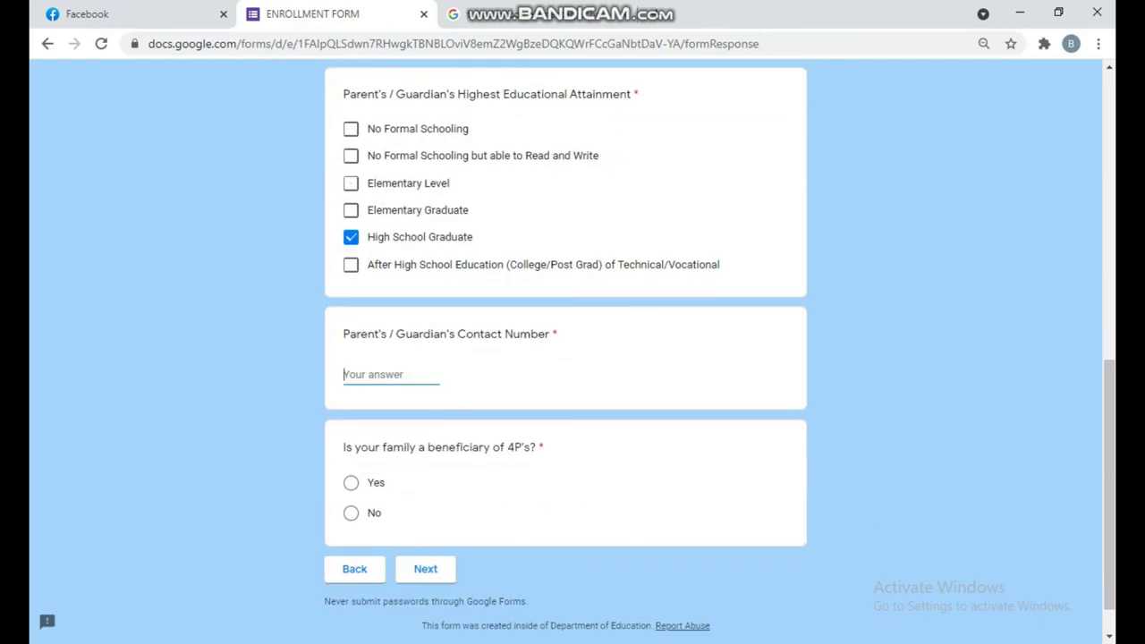
pyautogui.click(351, 512)
pyautogui.click(426, 569)
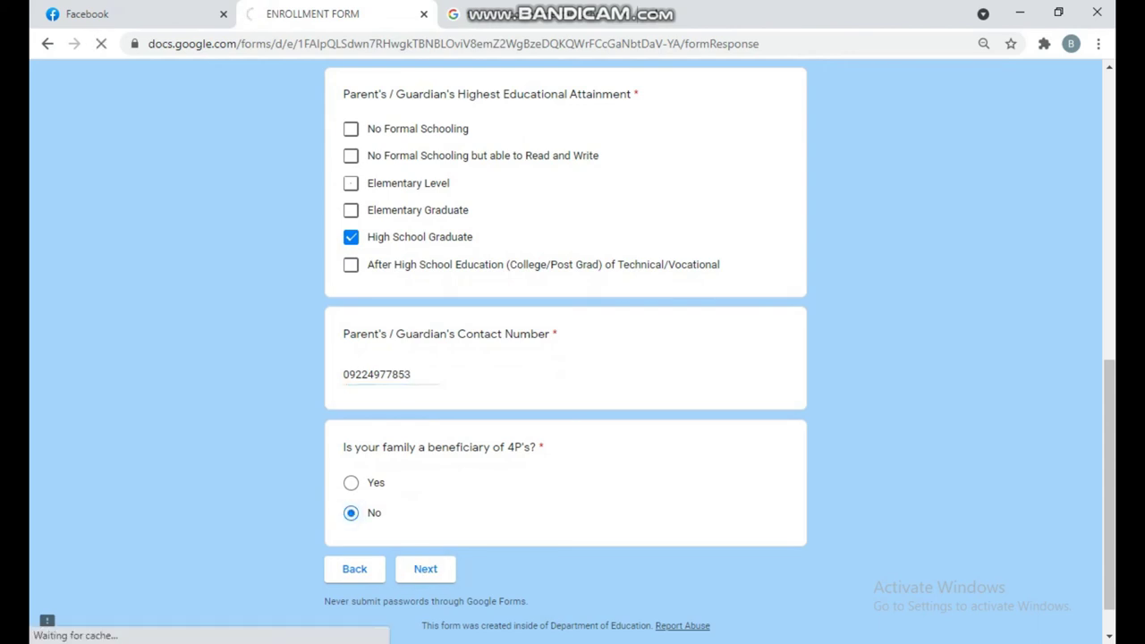
# - Choose parents/guardians as learning support, Smartphone as device, internet Yes, and computer shop connection
pyautogui.scroll(-2, 572, 350)
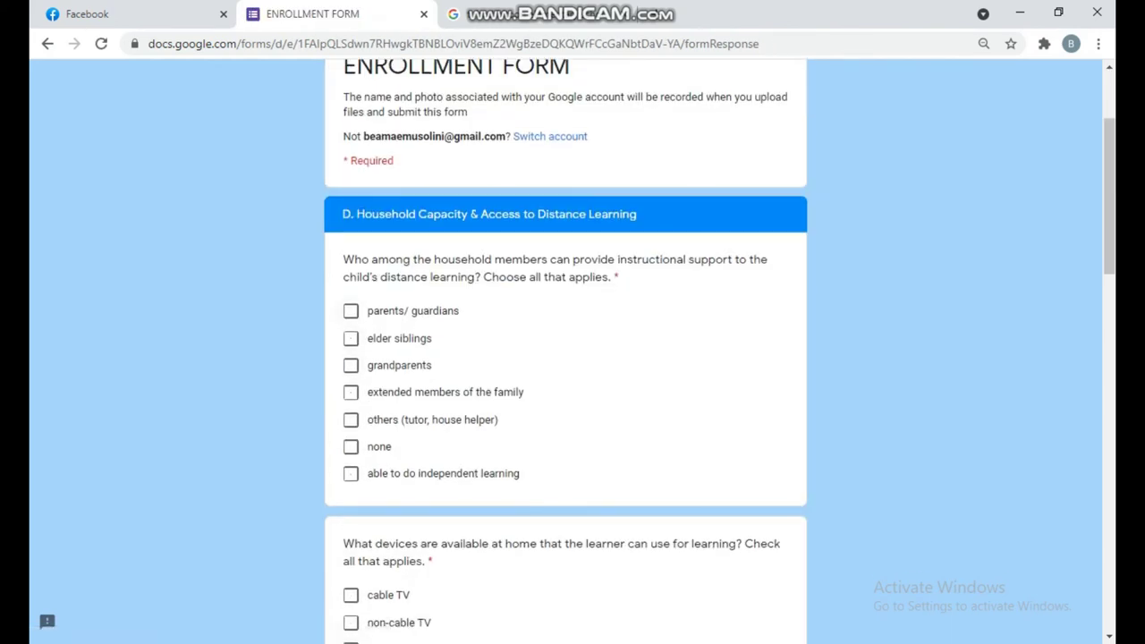
pyautogui.click(351, 310)
pyautogui.scroll(-3, 350, 310)
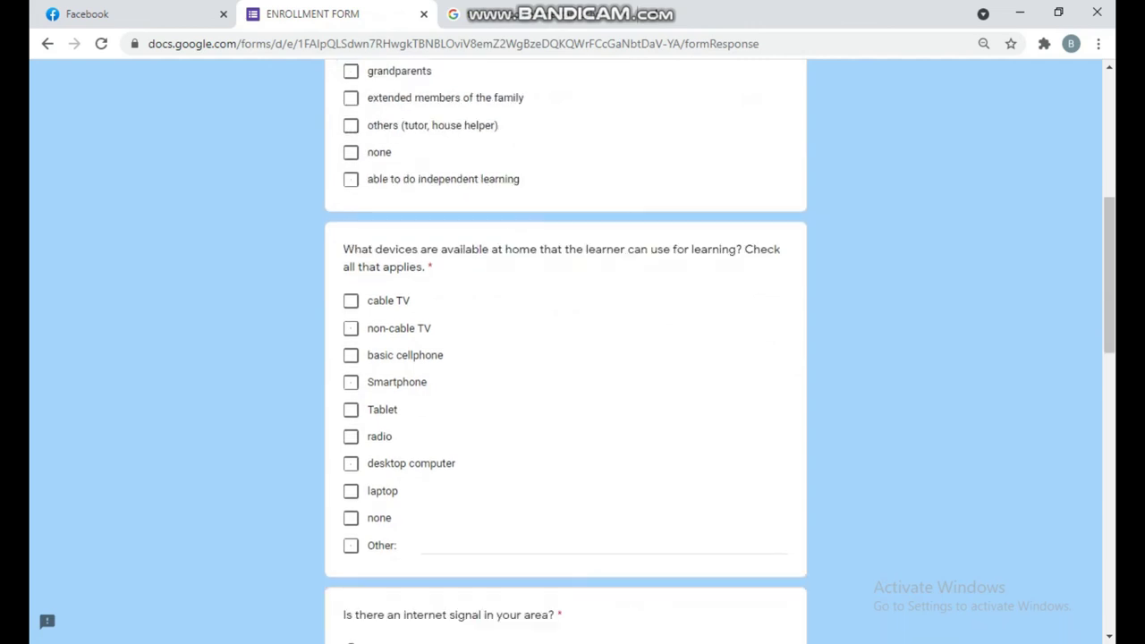
pyautogui.scroll(-1, 565, 343)
pyautogui.scroll(-1, 565, 343)
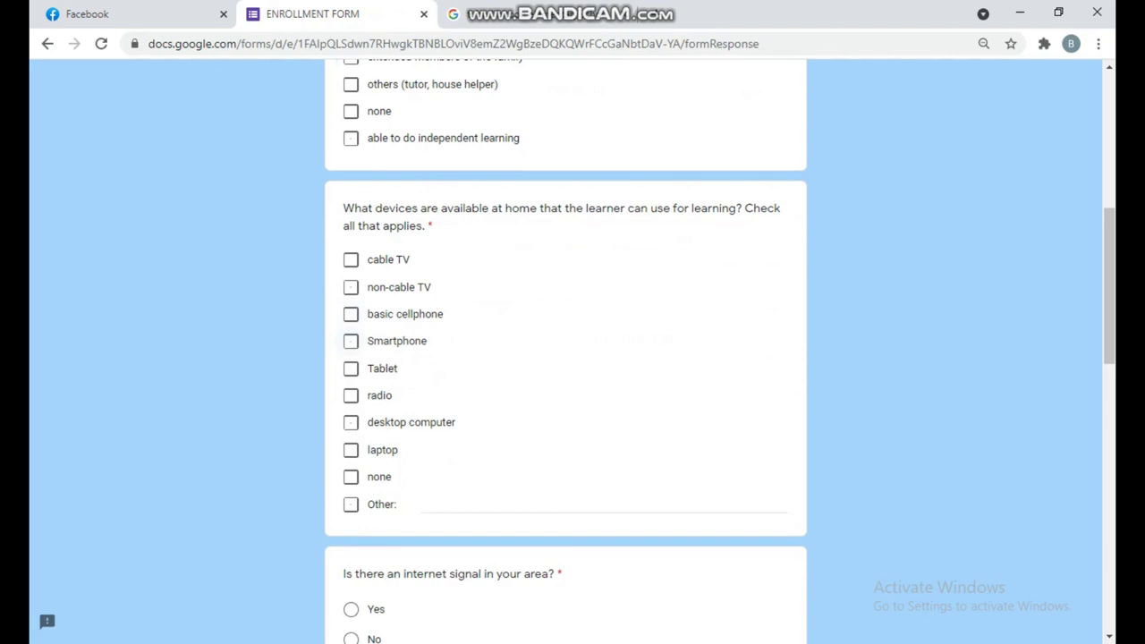
pyautogui.click(351, 340)
pyautogui.scroll(-4, 351, 341)
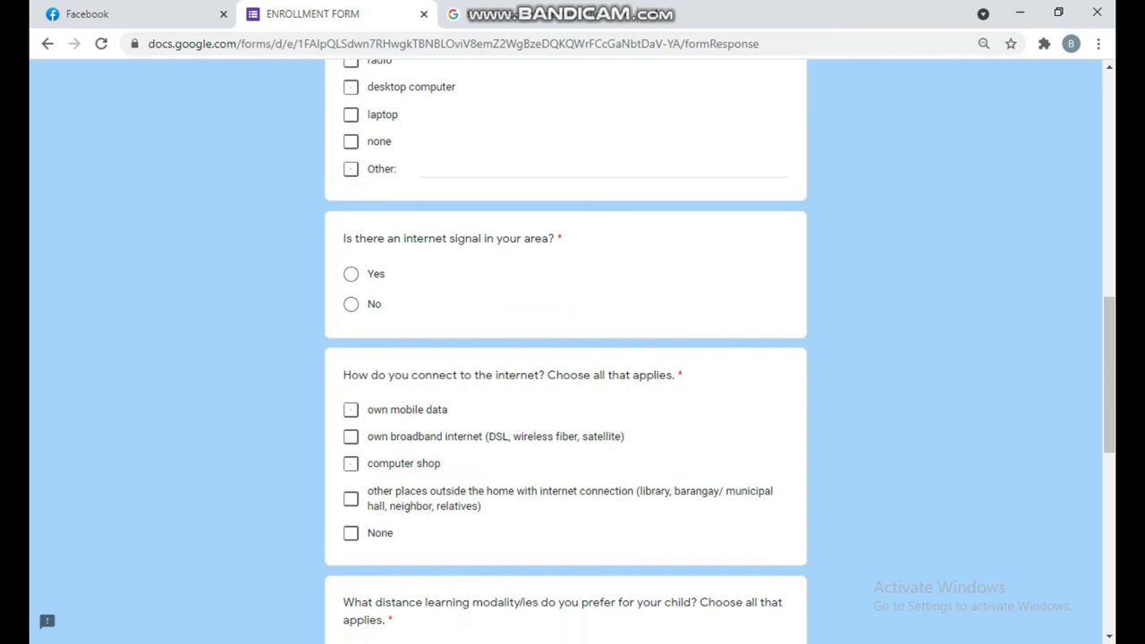
pyautogui.click(350, 274)
pyautogui.scroll(-1, 566, 358)
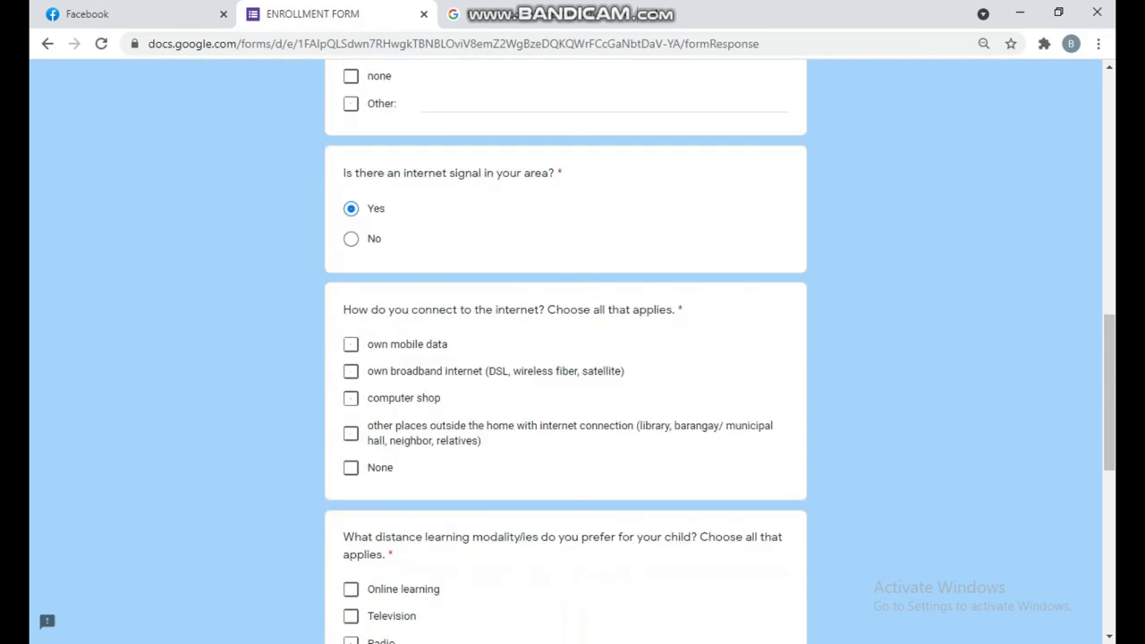
pyautogui.click(351, 380)
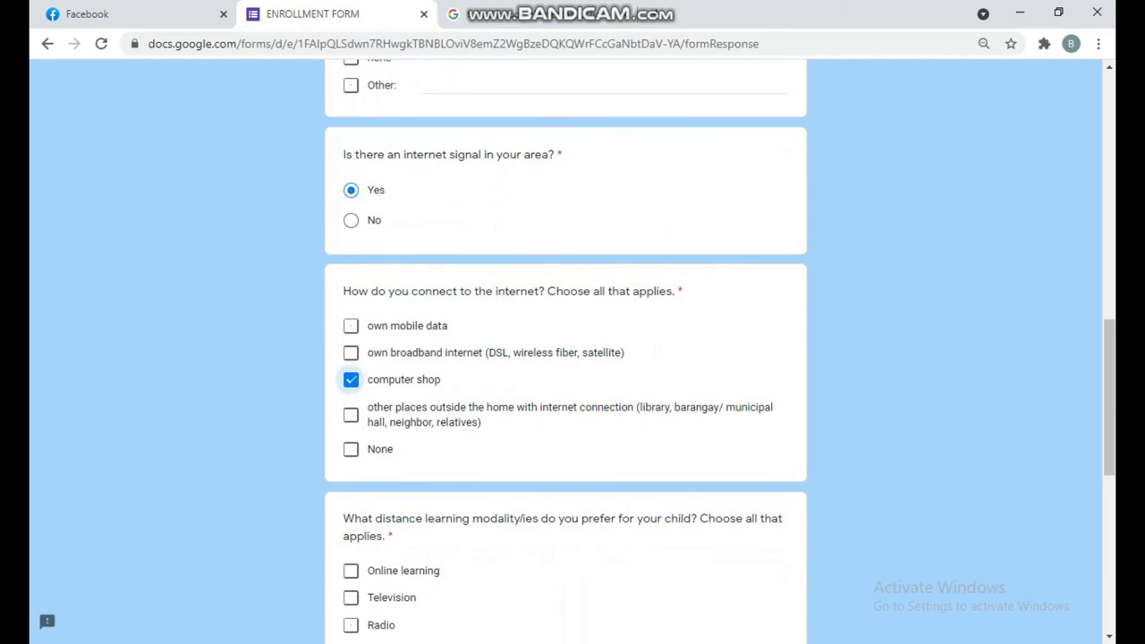
# - Pick Modular Learning, check lack of gadgets, insufficient load/data and unstable connection, then continue
pyautogui.scroll(-3, 565, 357)
pyautogui.scroll(-1, 565, 358)
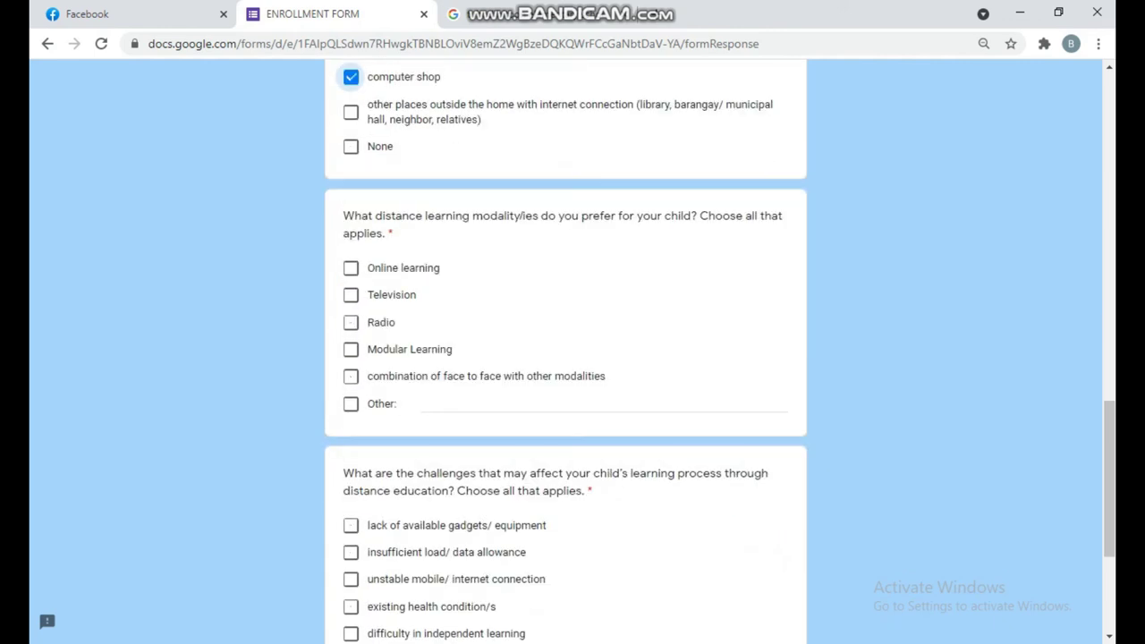
pyautogui.scroll(-1, 565, 358)
pyautogui.click(351, 321)
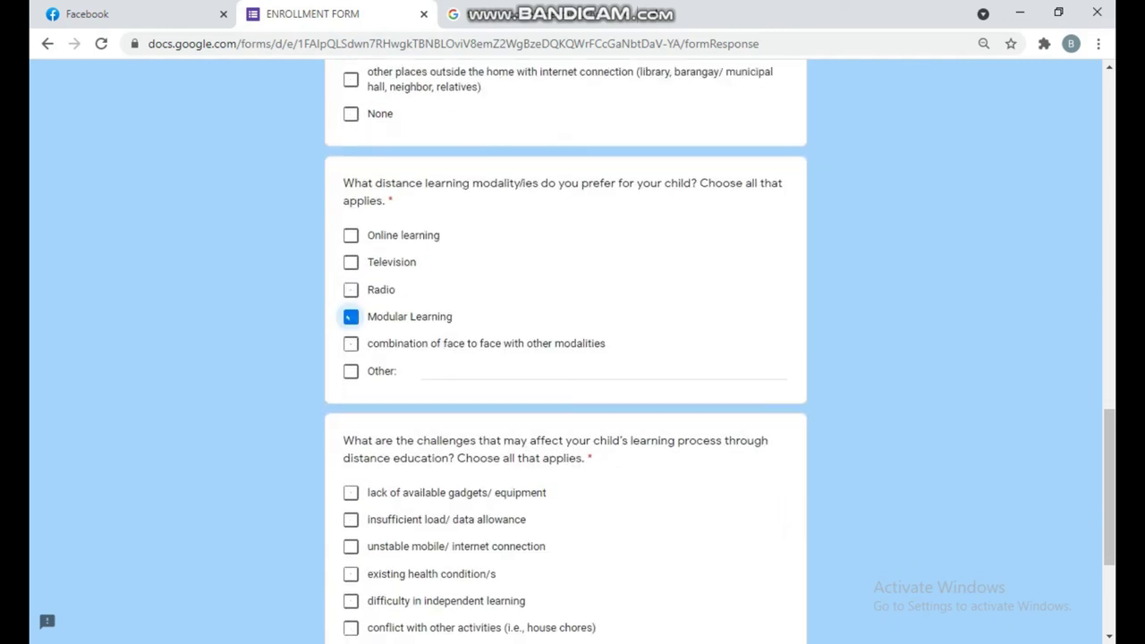
pyautogui.scroll(-2, 565, 358)
pyautogui.scroll(-1, 565, 358)
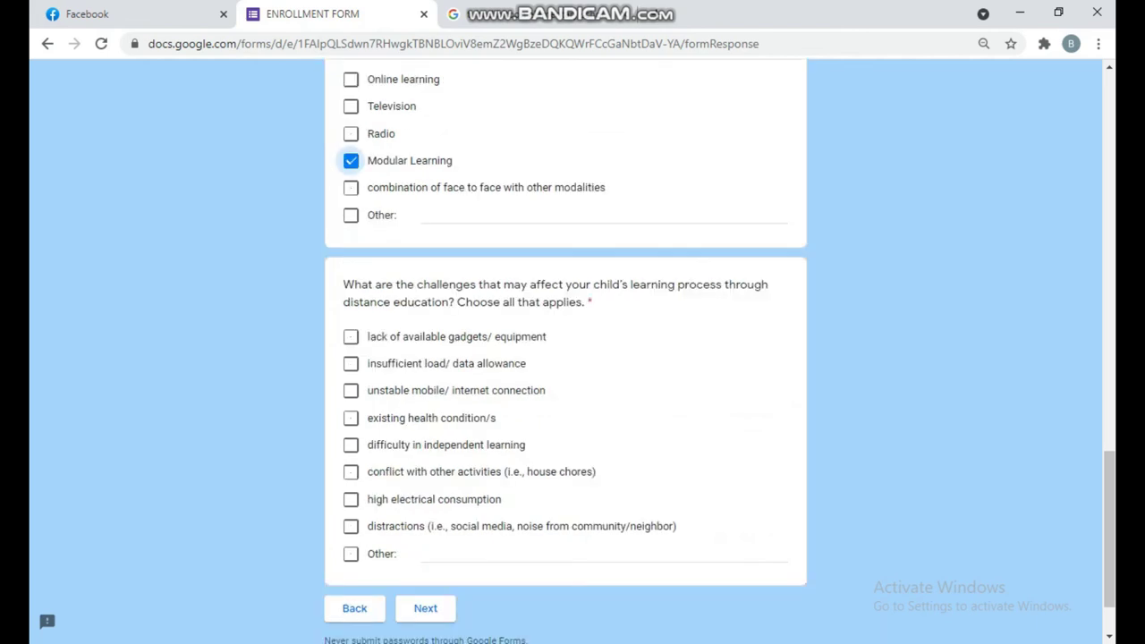
pyautogui.scroll(-1, 565, 358)
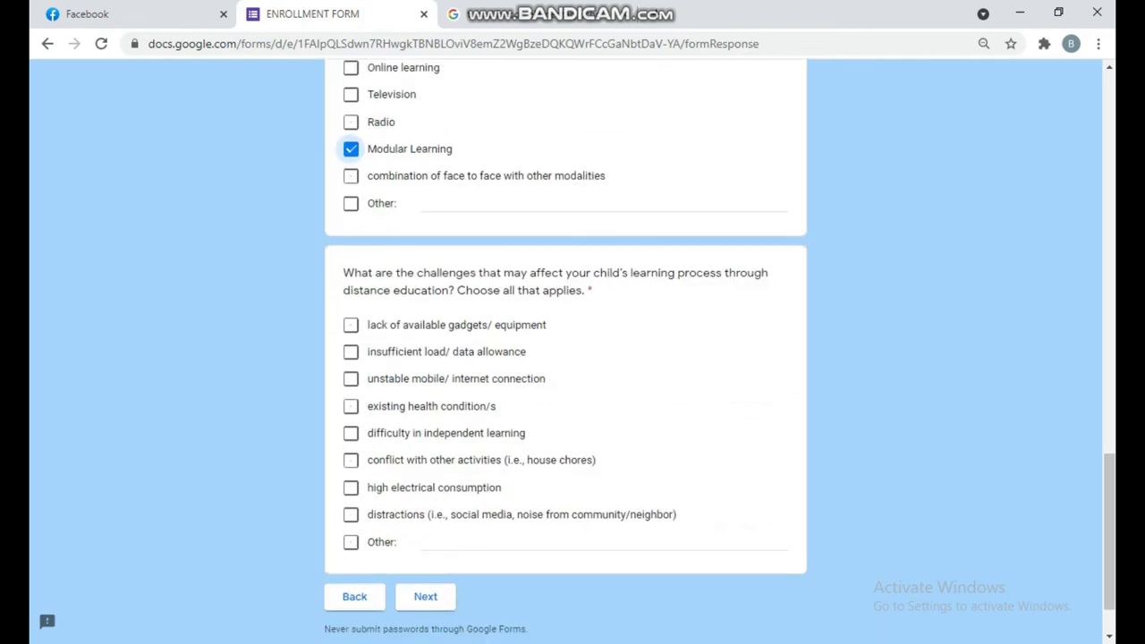
pyautogui.click(351, 325)
pyautogui.click(350, 351)
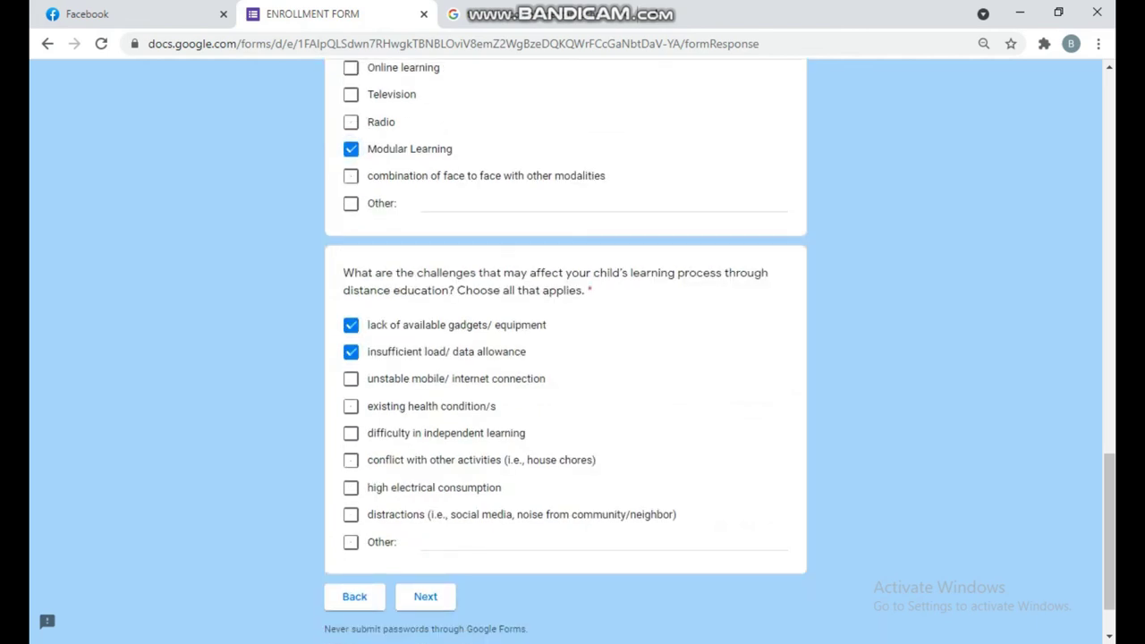
pyautogui.click(351, 379)
pyautogui.click(425, 597)
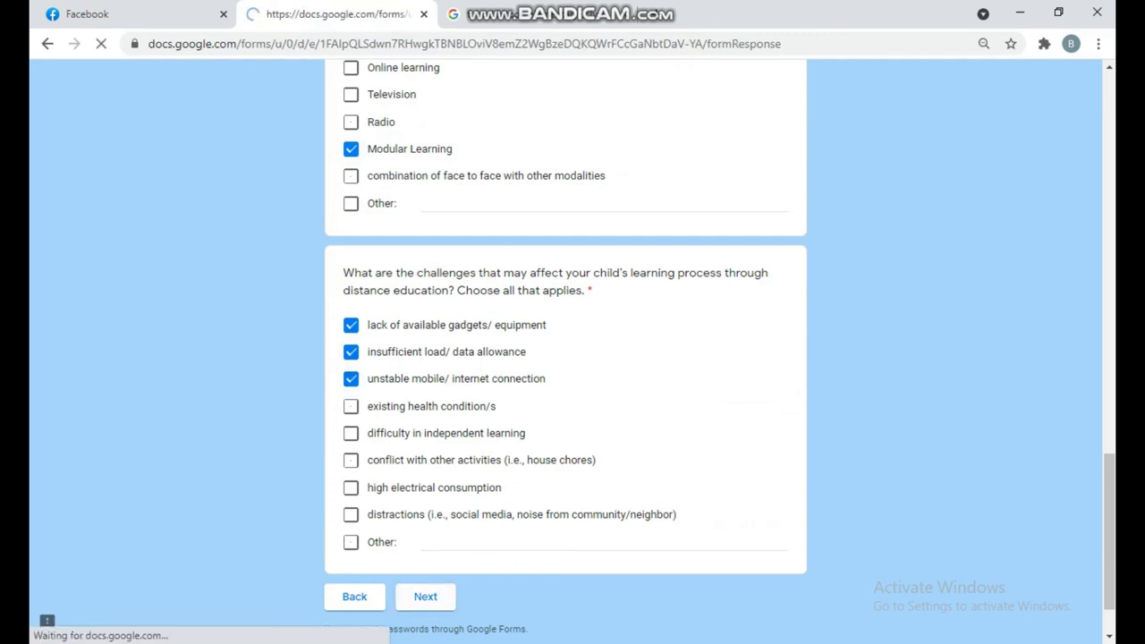
# - Answer No to limited face-to-face classes, citing fear of Corona Virus infection
pyautogui.scroll(-2, 566, 357)
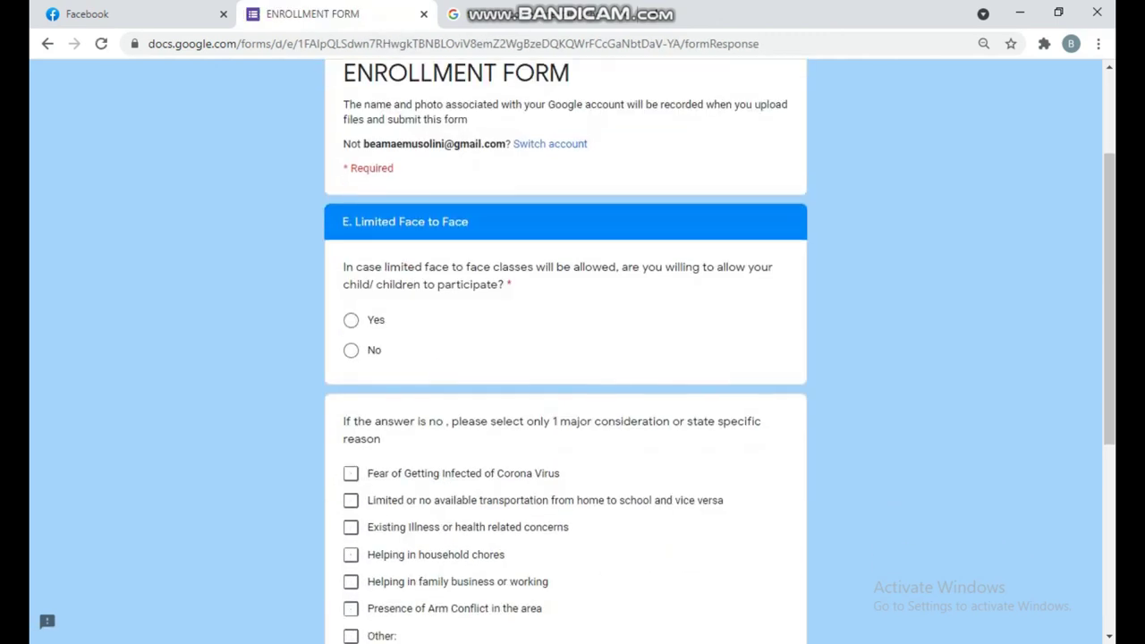
pyautogui.scroll(-1, 565, 358)
pyautogui.scroll(-1, 566, 357)
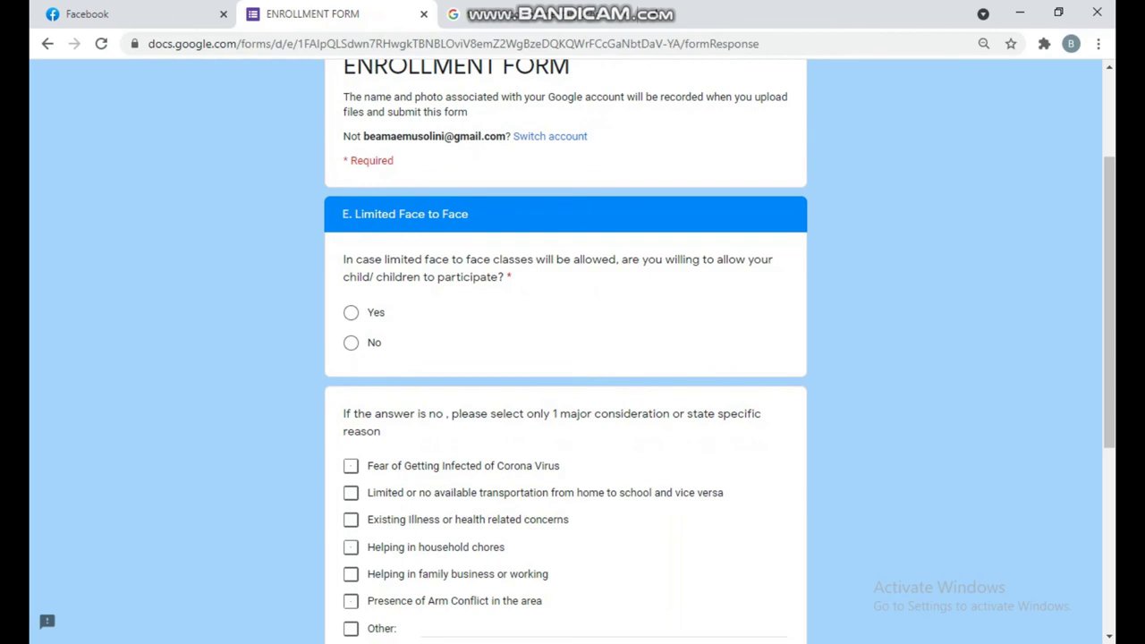
pyautogui.click(351, 312)
pyautogui.scroll(-2, 565, 358)
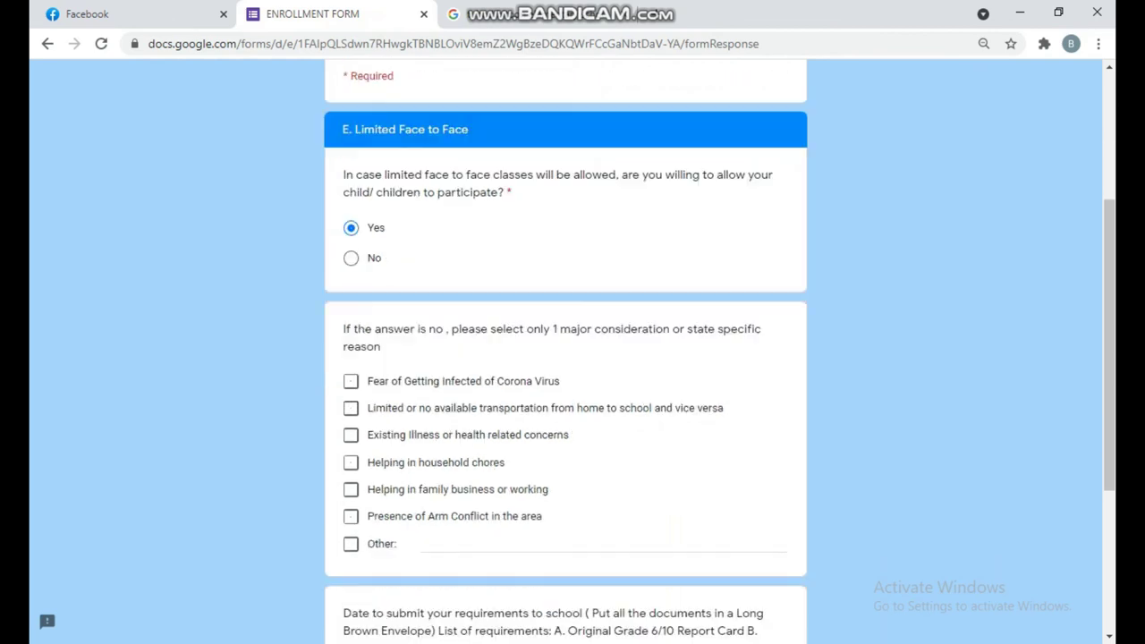
pyautogui.click(350, 179)
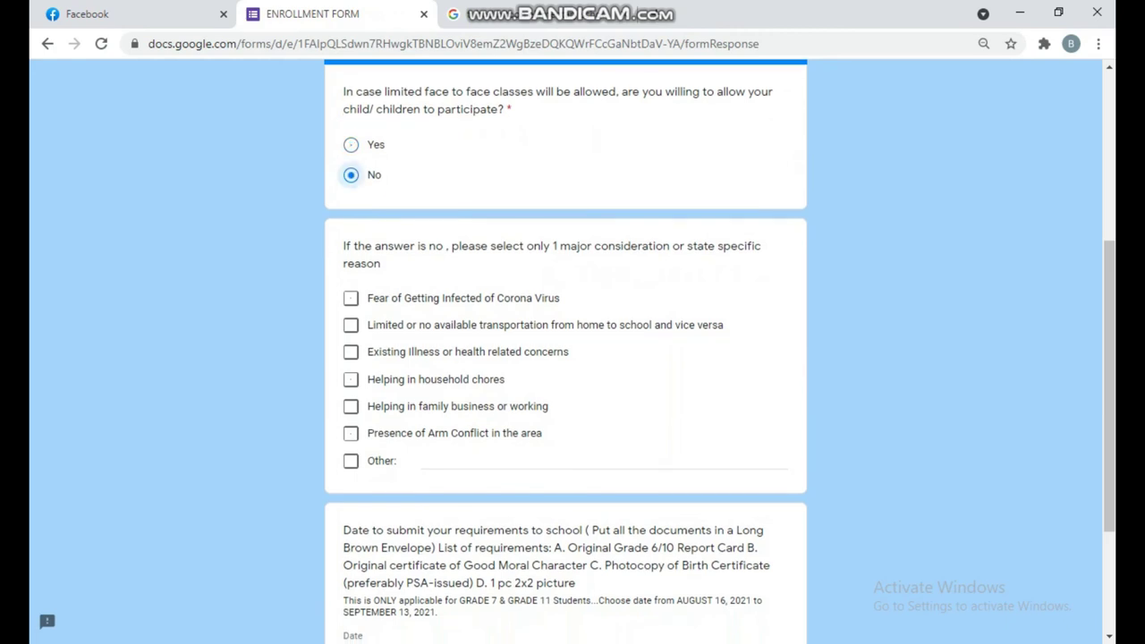
pyautogui.click(351, 297)
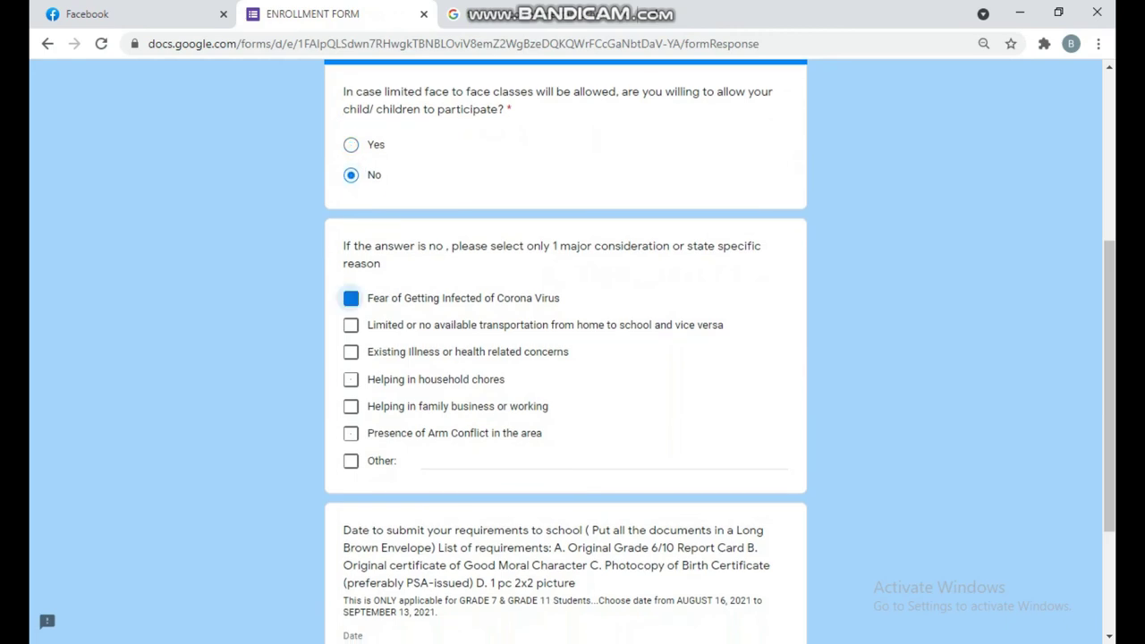
# - Enter 08/23/2021 as the requirements submission date and continue
pyautogui.scroll(-2, 565, 358)
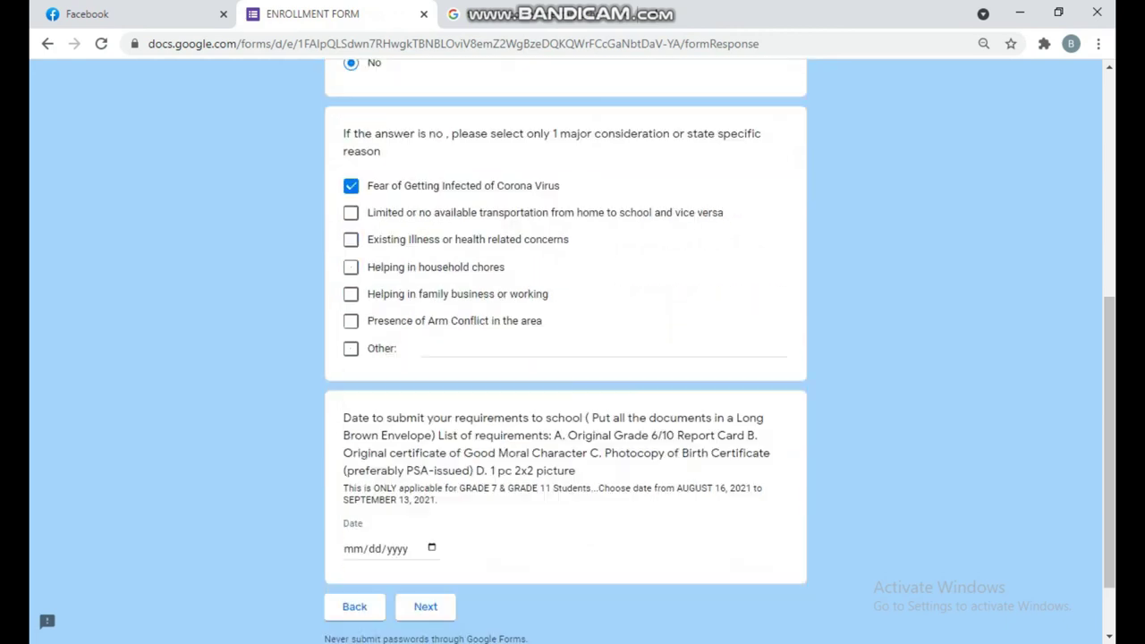
pyautogui.click(353, 465)
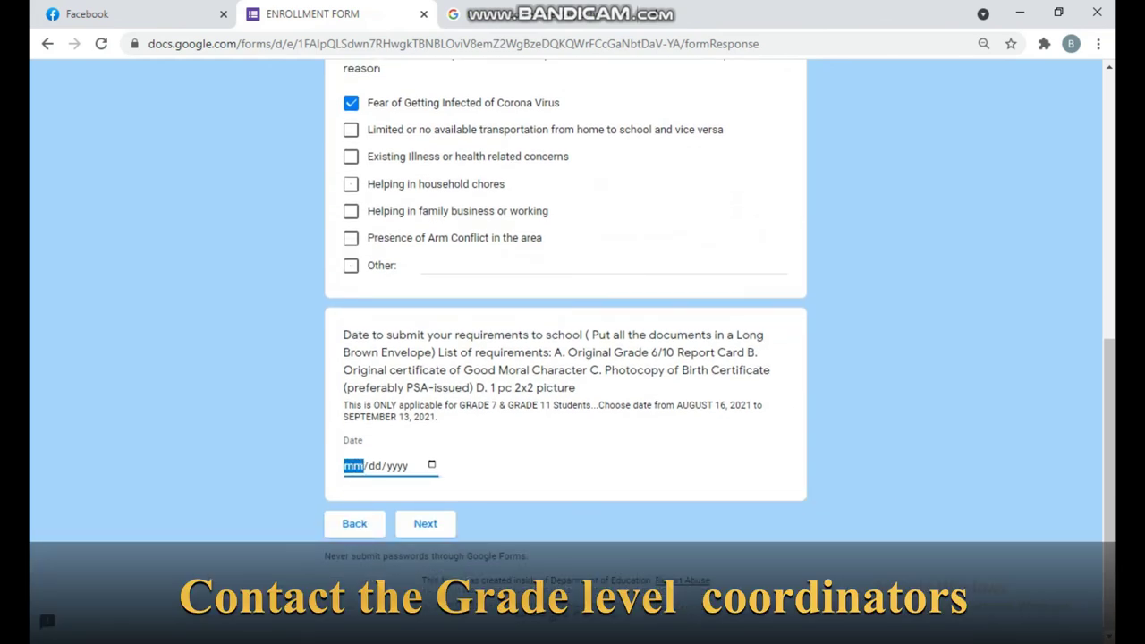
pyautogui.write('08/23/2')
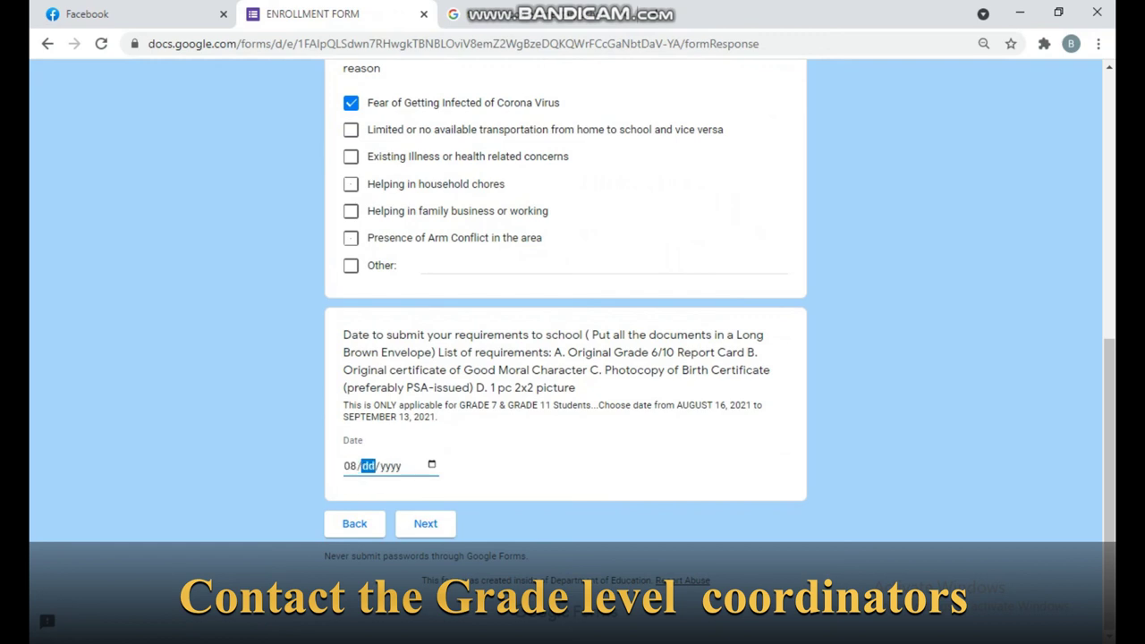
pyautogui.write('021')
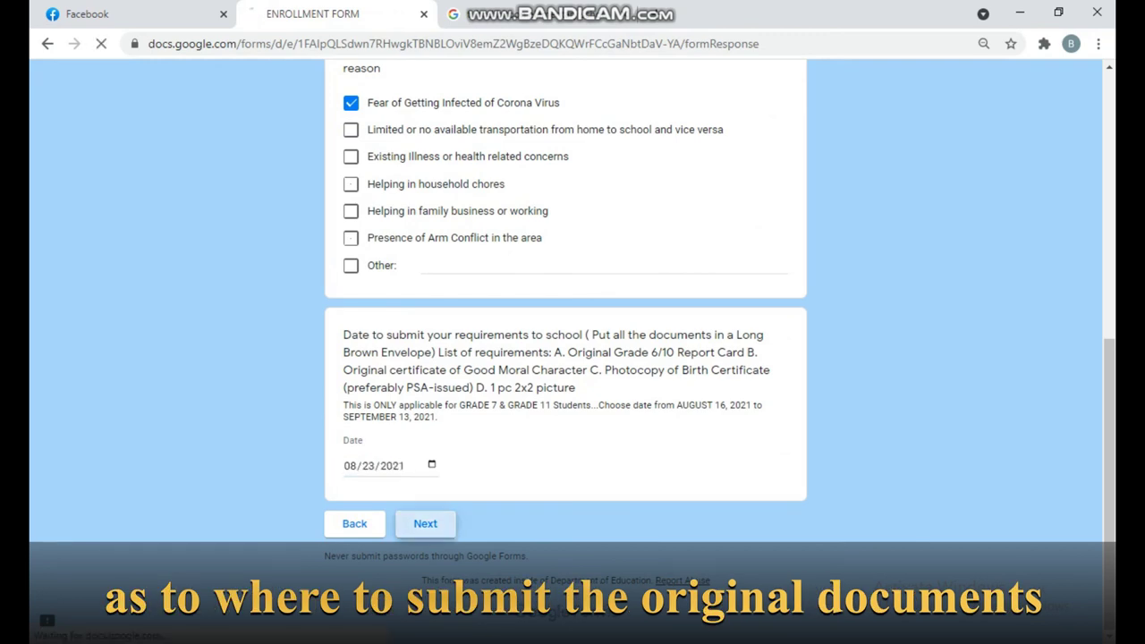
pyautogui.click(424, 523)
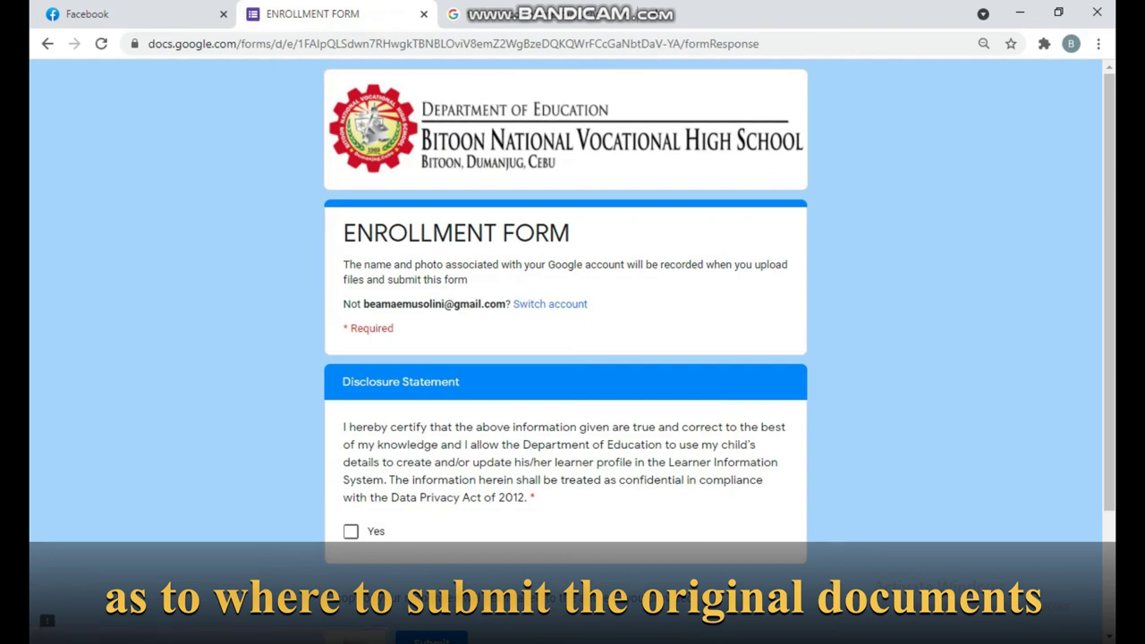
# - Agree Yes to the Disclosure Statement and submit the form
pyautogui.click(350, 530)
pyautogui.scroll(-2, 565, 357)
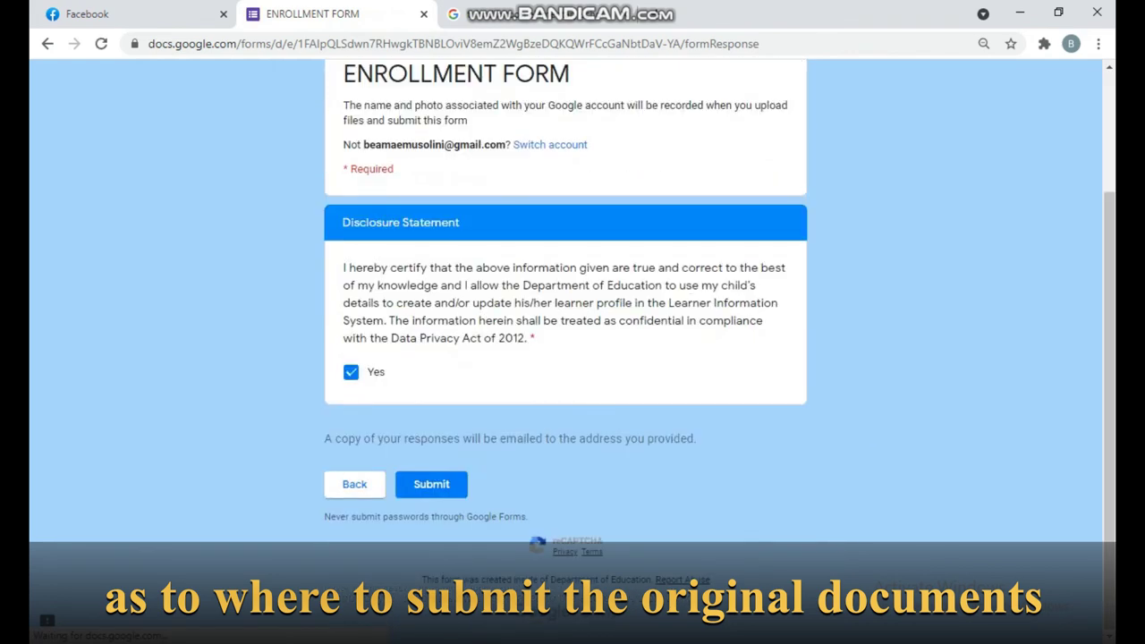
pyautogui.click(431, 484)
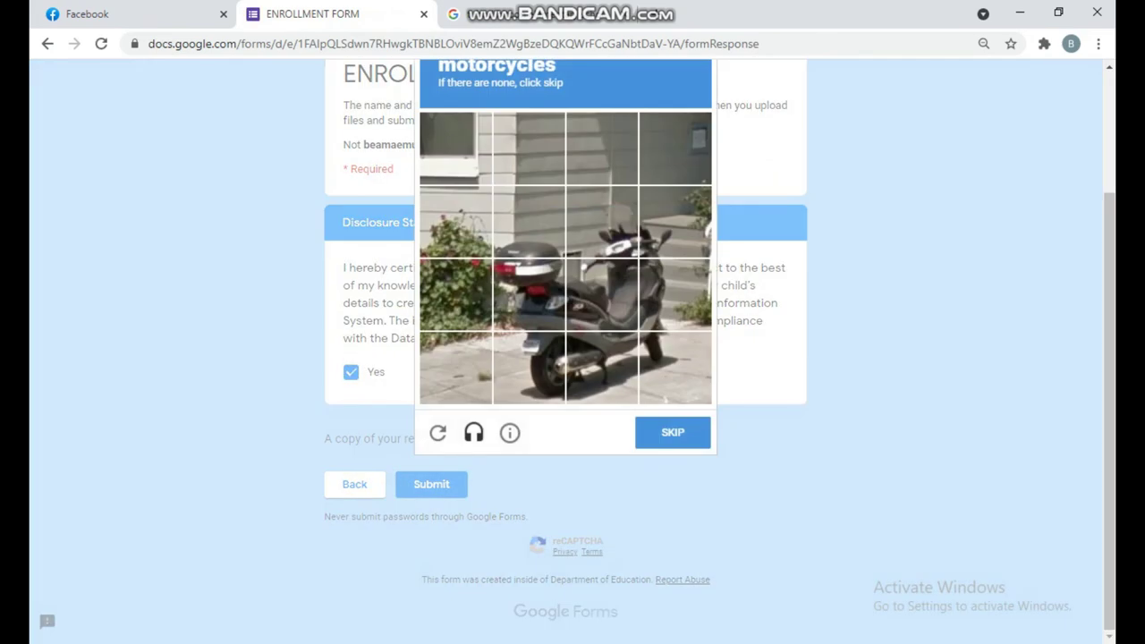
# - Select the nine motorcycle tiles in the reCAPTCHA challenge and go to the next one
pyautogui.click(528, 222)
pyautogui.click(529, 295)
pyautogui.click(528, 367)
pyautogui.click(602, 368)
pyautogui.click(602, 294)
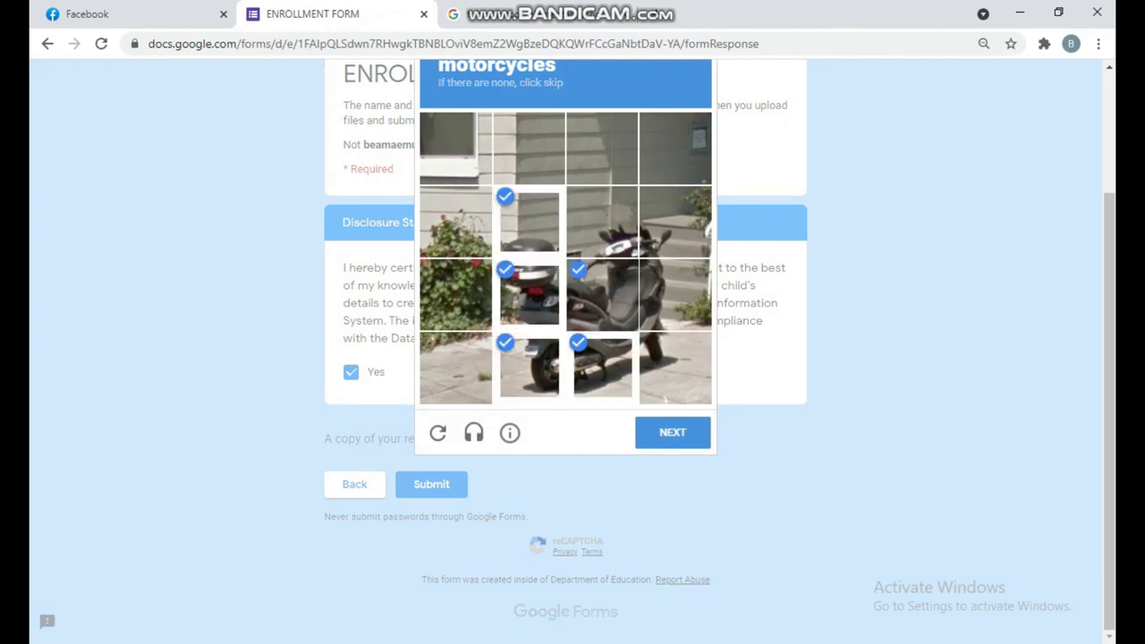
pyautogui.click(602, 221)
pyautogui.click(675, 222)
pyautogui.click(675, 294)
pyautogui.click(675, 367)
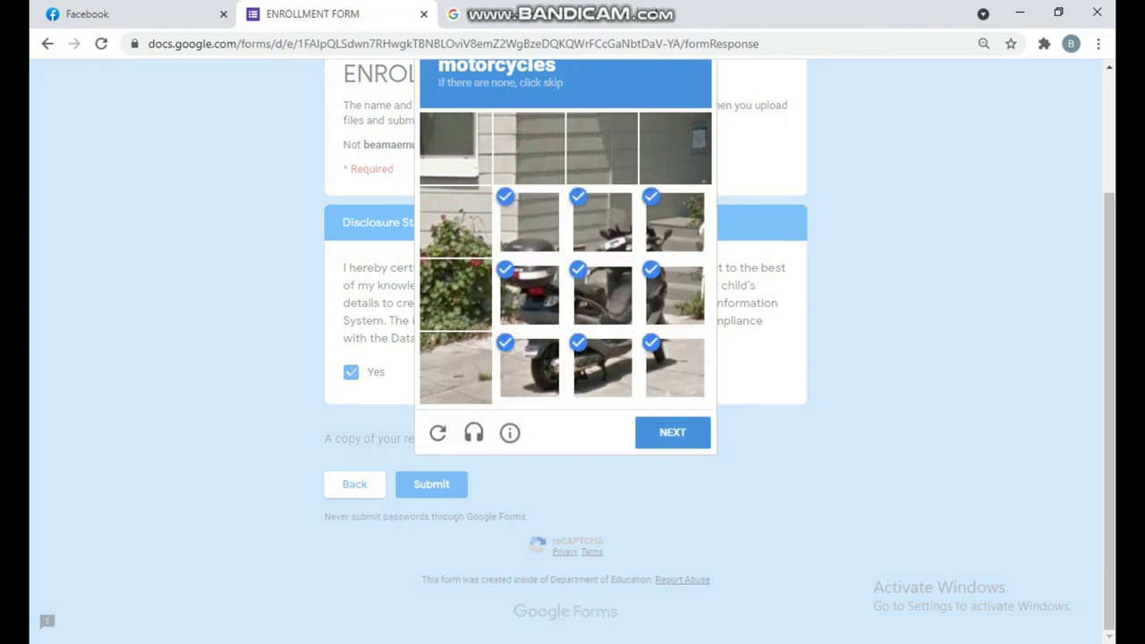
pyautogui.click(672, 432)
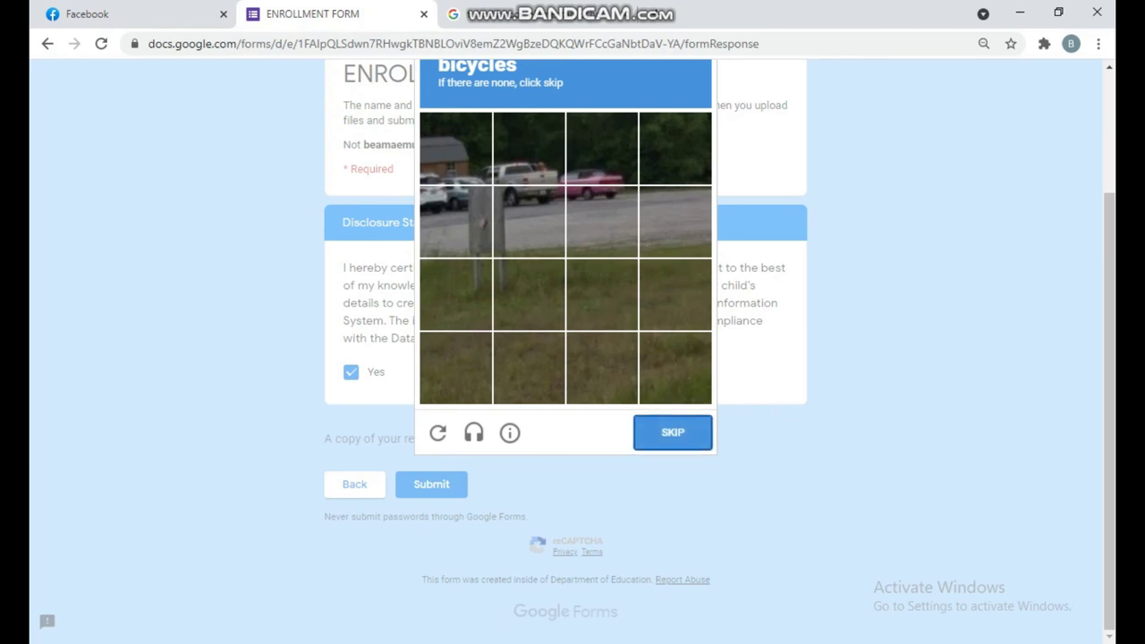
# - Select the six bicycle tiles in the second challenge and verify
pyautogui.click(455, 221)
pyautogui.click(455, 148)
pyautogui.click(528, 148)
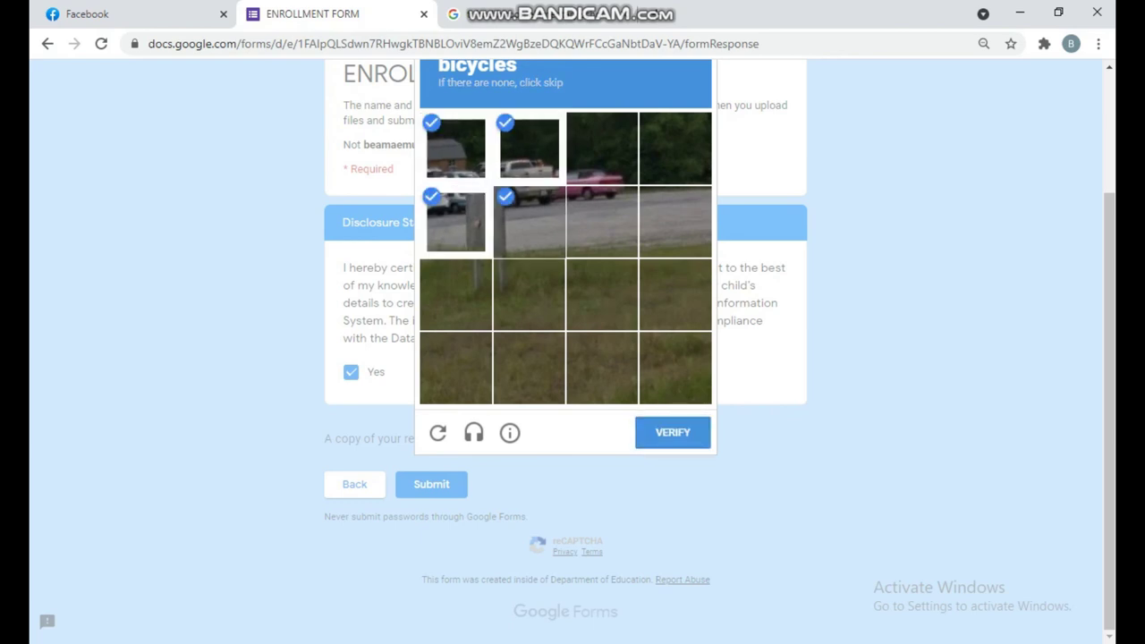
pyautogui.click(529, 221)
pyautogui.click(602, 147)
pyautogui.click(602, 221)
pyautogui.click(673, 432)
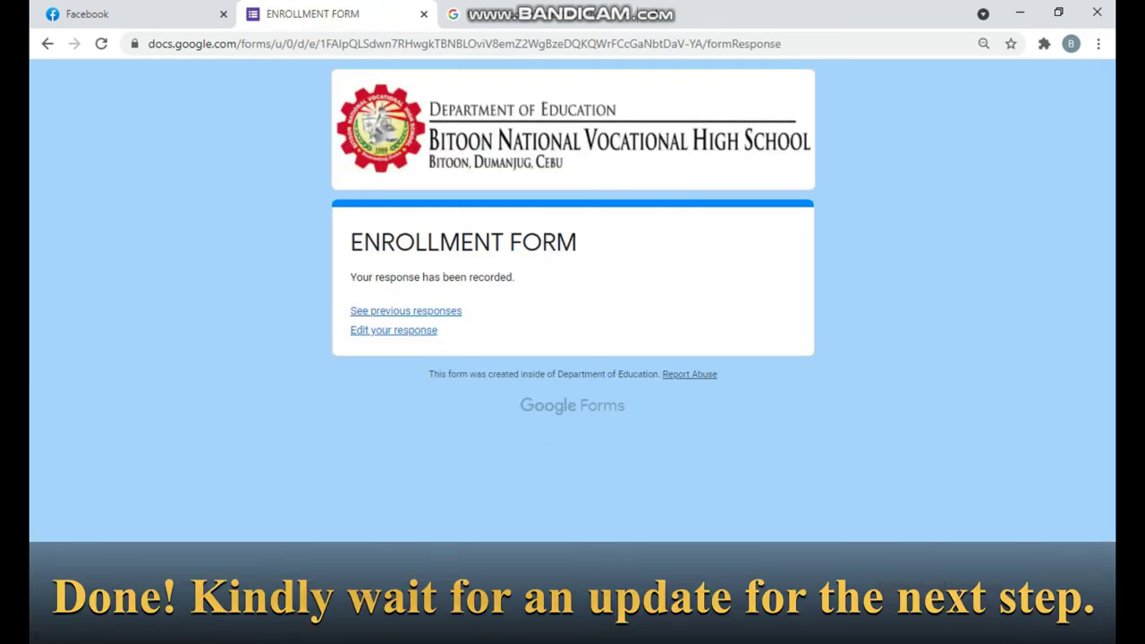
# - Highlight the ENROLLMENT FORM heading and the 'Your response has been recorded' message
pyautogui.moveTo(349, 240); pyautogui.dragTo(516, 277)
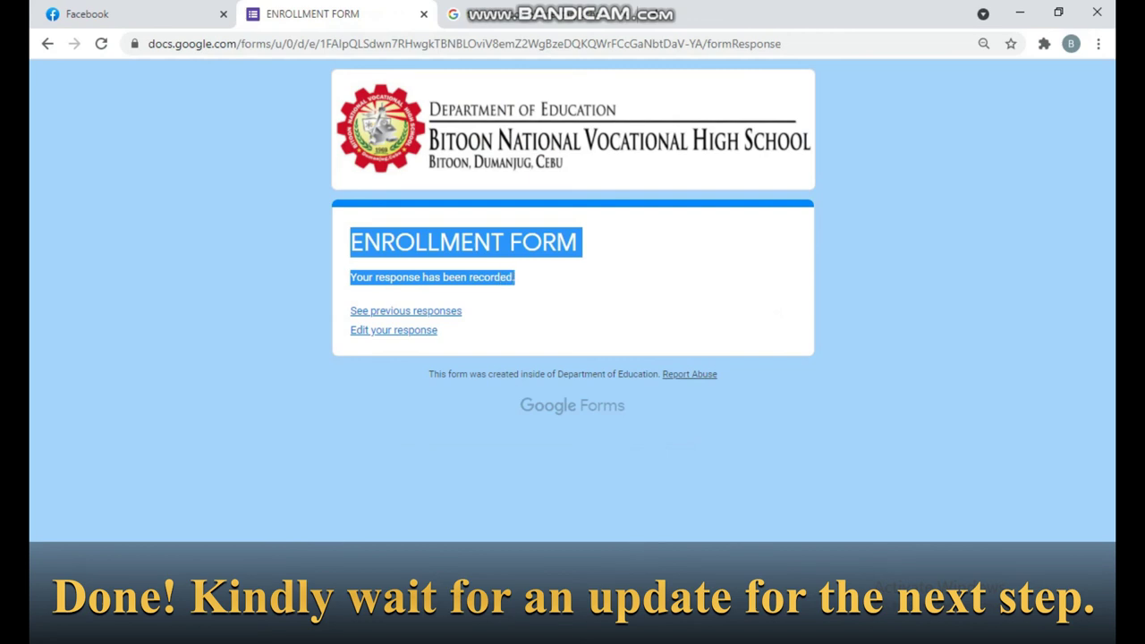